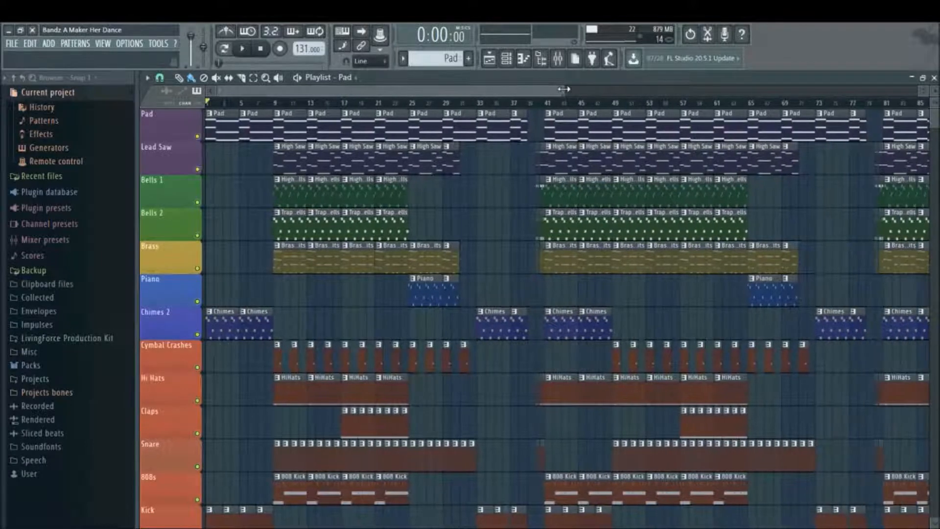
# Play the full arrangement from the beginning and stop playback after listening.
pyautogui.click(244, 49)
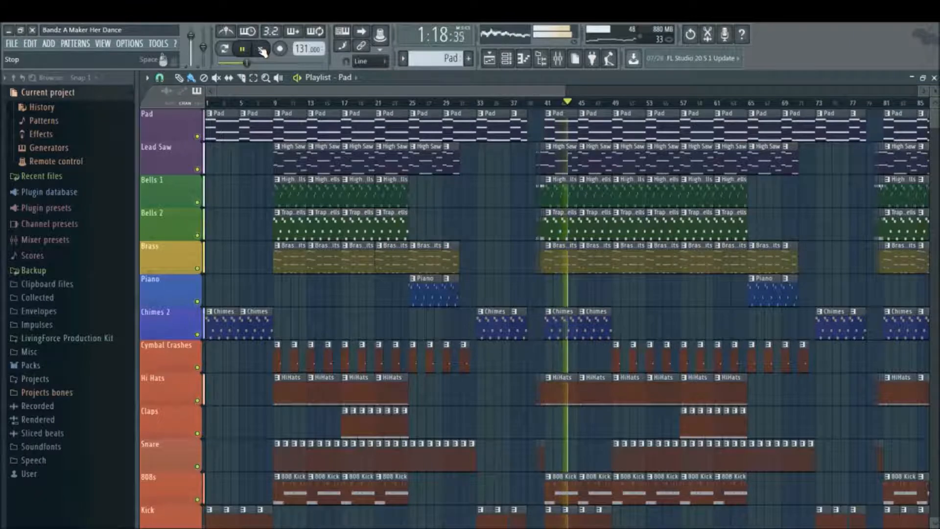
pyautogui.click(262, 50)
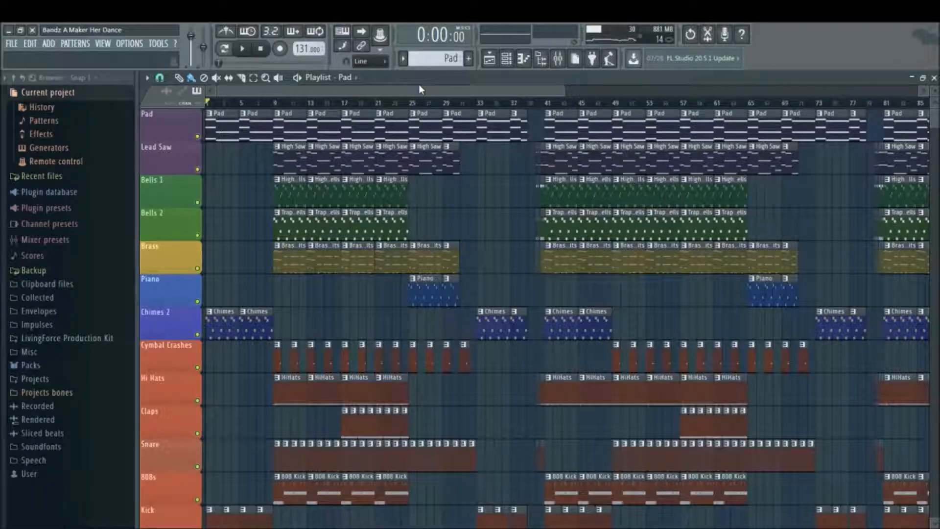
# Mute the Lead Saw, Bells 1 and Bells 2 tracks in the playlist.
pyautogui.moveTo(564, 90); pyautogui.dragTo(399, 101)
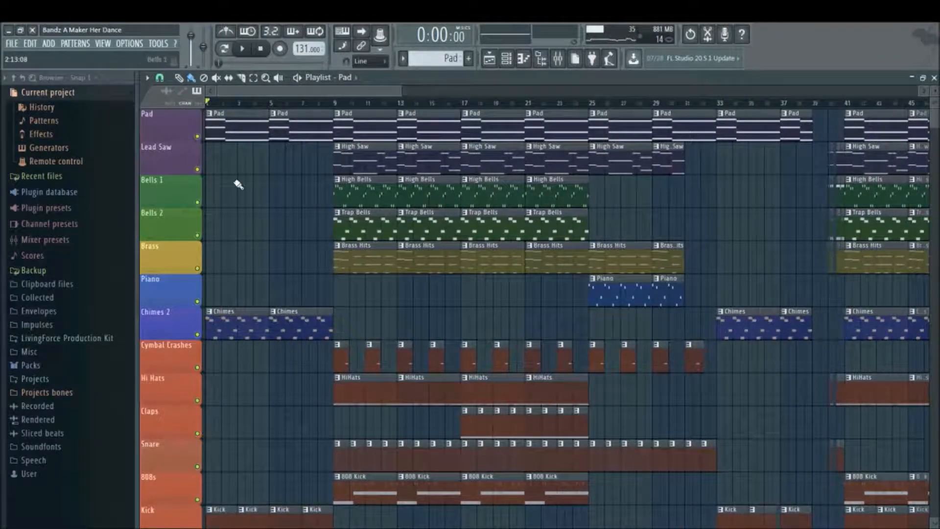
pyautogui.click(198, 169)
pyautogui.click(198, 203)
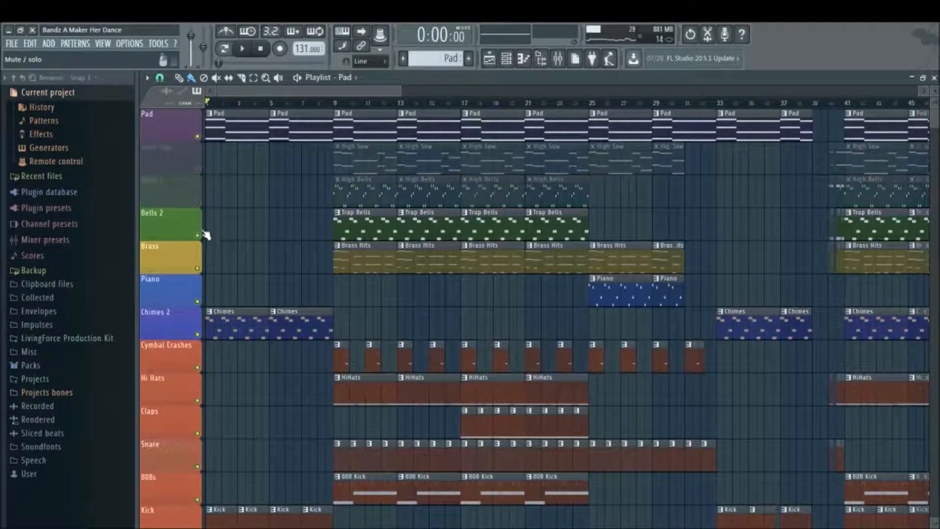
pyautogui.click(198, 236)
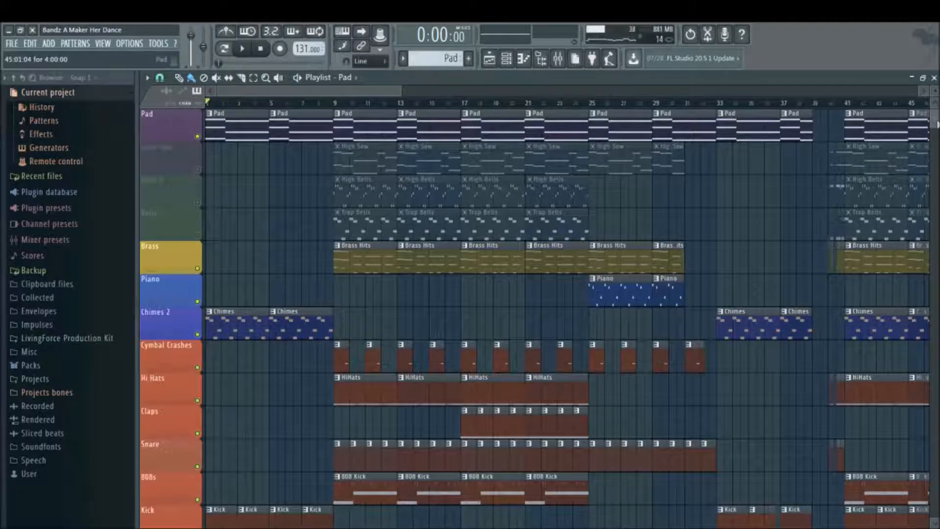
# Mute the Love Philter, Kick, 808s, Snare, Claps and Hi Hats tracks in the playlist.
pyautogui.scroll(-3, 538, 294)
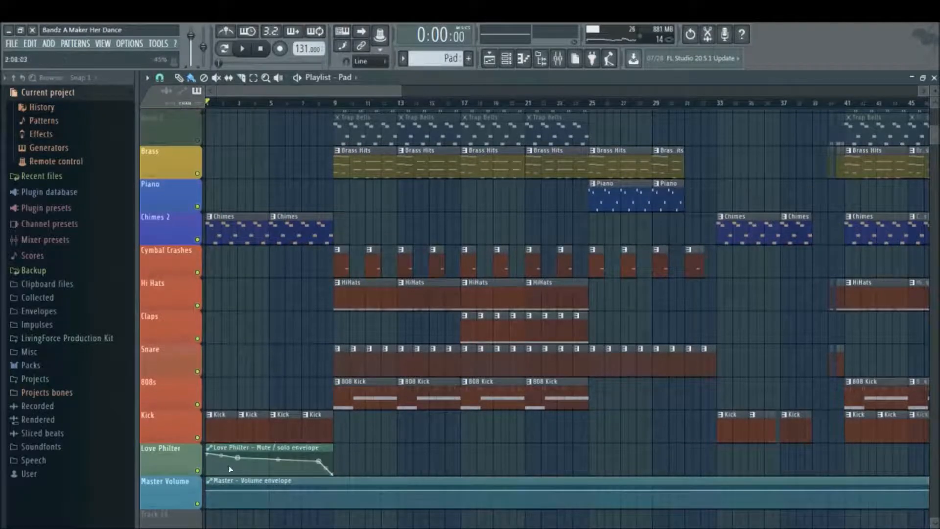
pyautogui.click(197, 471)
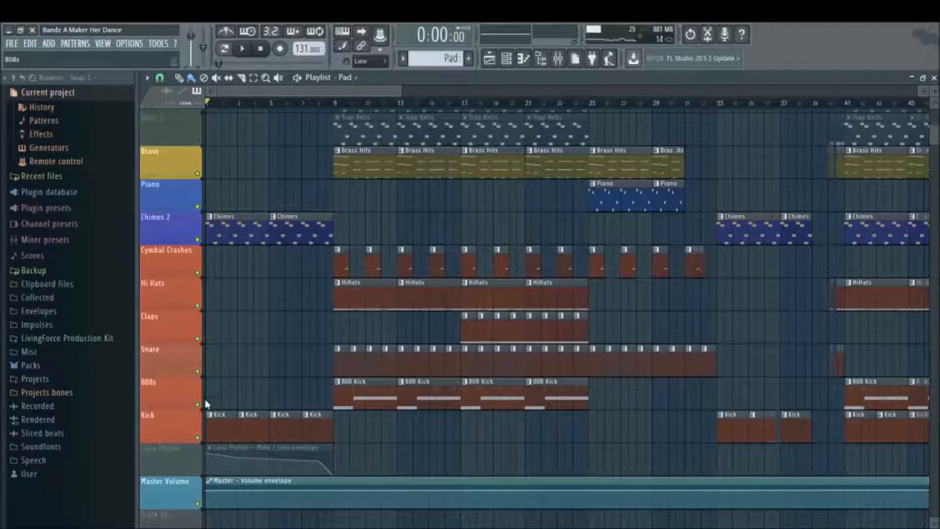
pyautogui.click(197, 437)
pyautogui.click(198, 405)
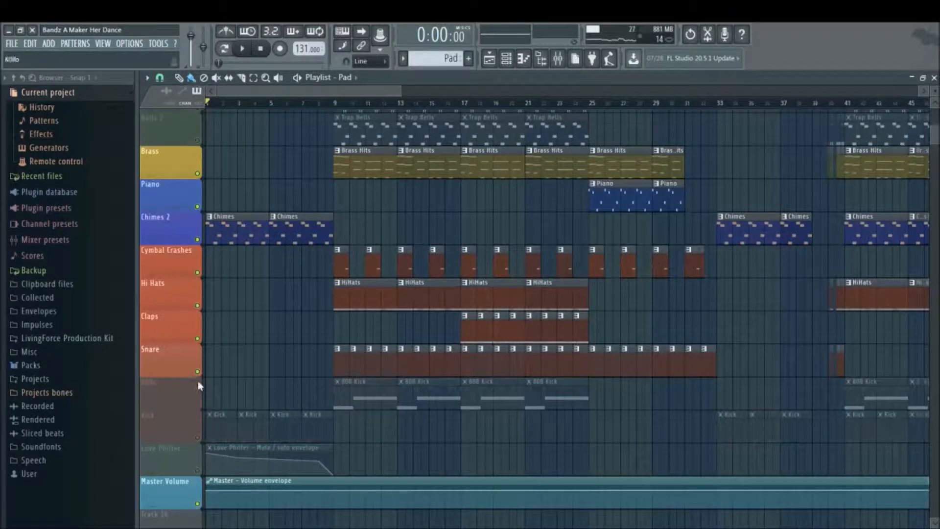
pyautogui.click(198, 371)
pyautogui.click(197, 338)
pyautogui.click(198, 304)
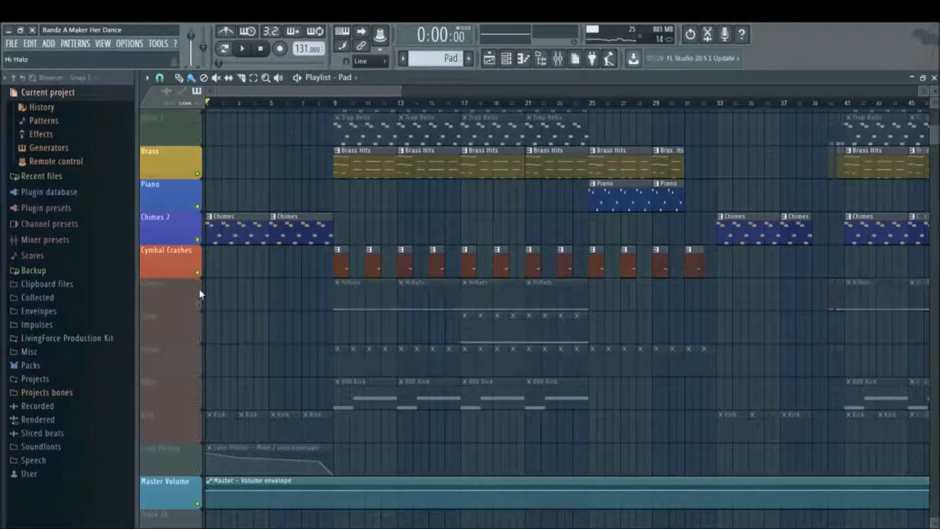
# Mute the Cymbal Crashes, Chimes 2, Piano and Brass tracks, keeping only Pad and Master Volume active.
pyautogui.click(198, 272)
pyautogui.click(197, 240)
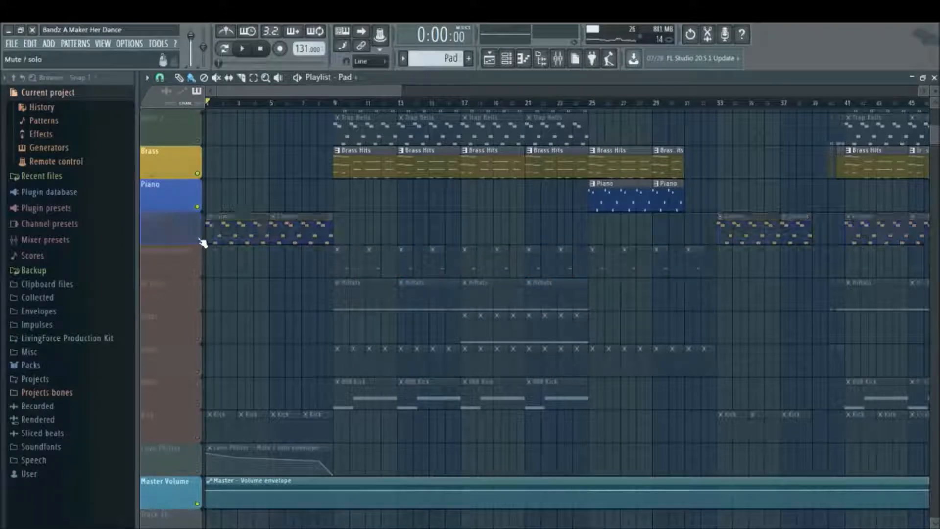
pyautogui.click(198, 207)
pyautogui.click(197, 174)
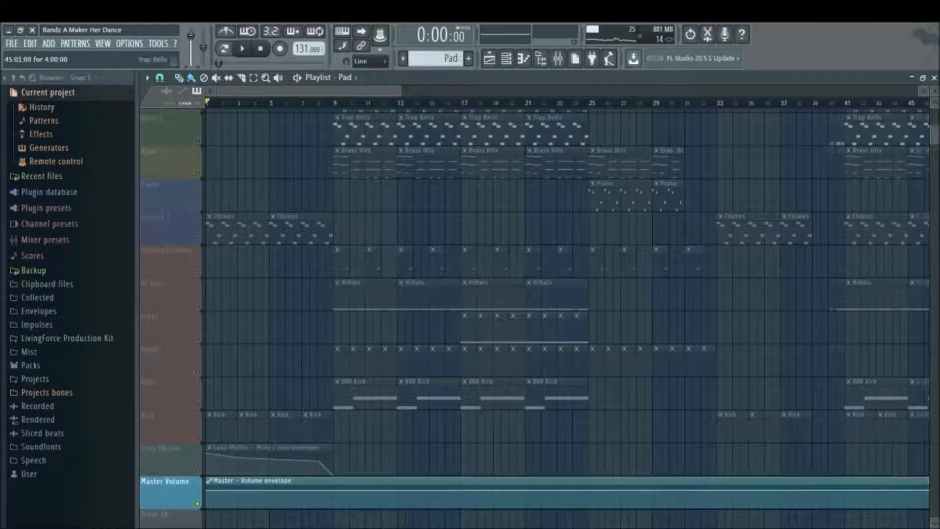
pyautogui.scroll(3, 539, 318)
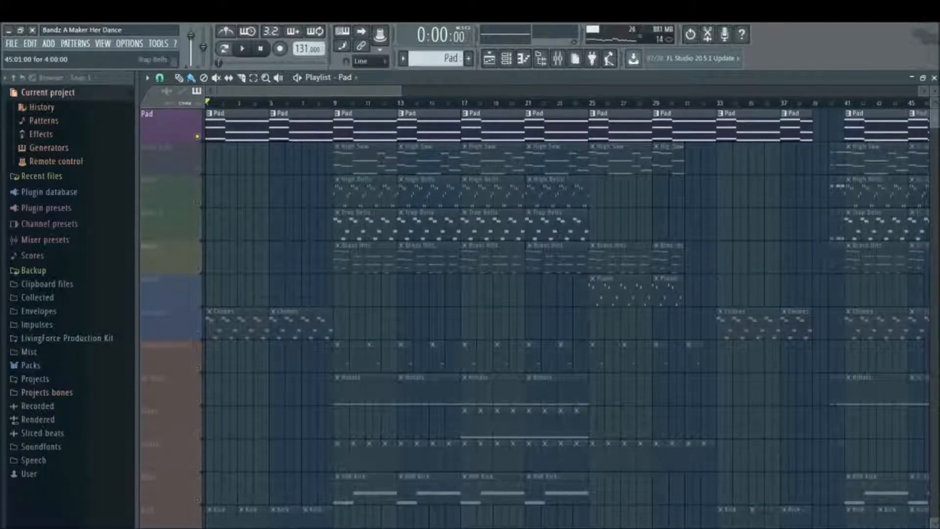
pyautogui.scroll(-3, 538, 319)
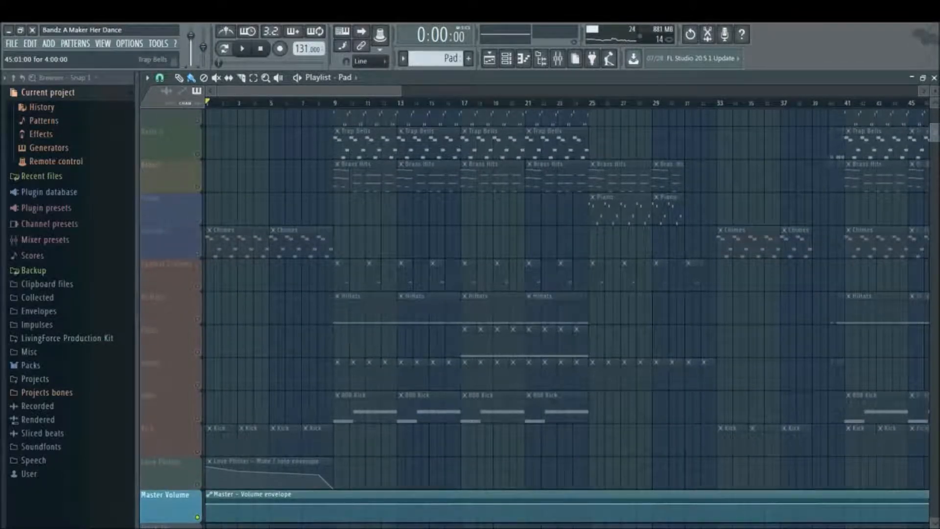
pyautogui.scroll(3, 538, 318)
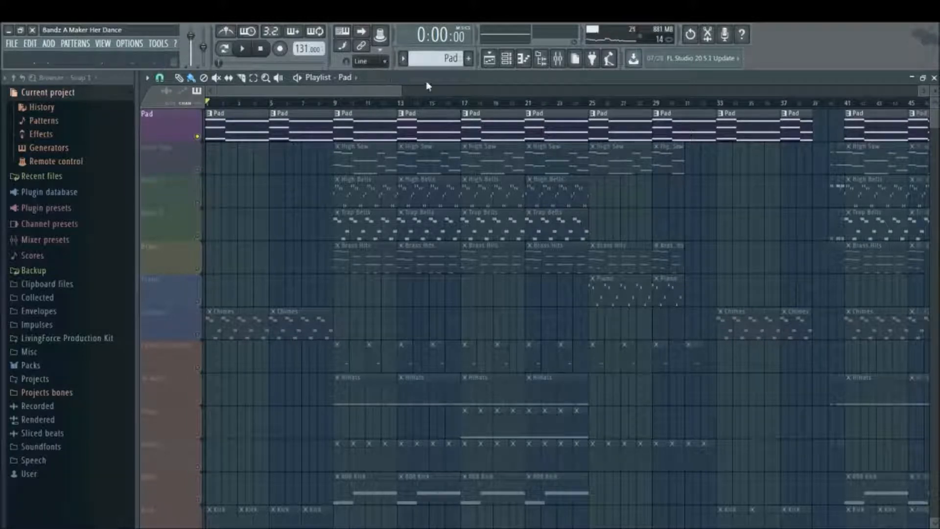
# Play the Pad pattern in pattern mode and examine its Autogun #2 chord notes in the piano roll.
pyautogui.click(506, 60)
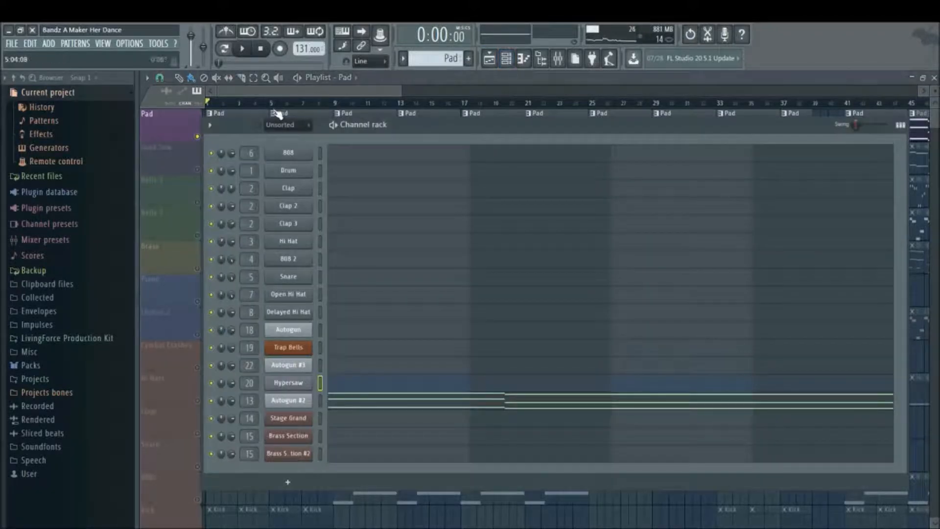
pyautogui.click(243, 49)
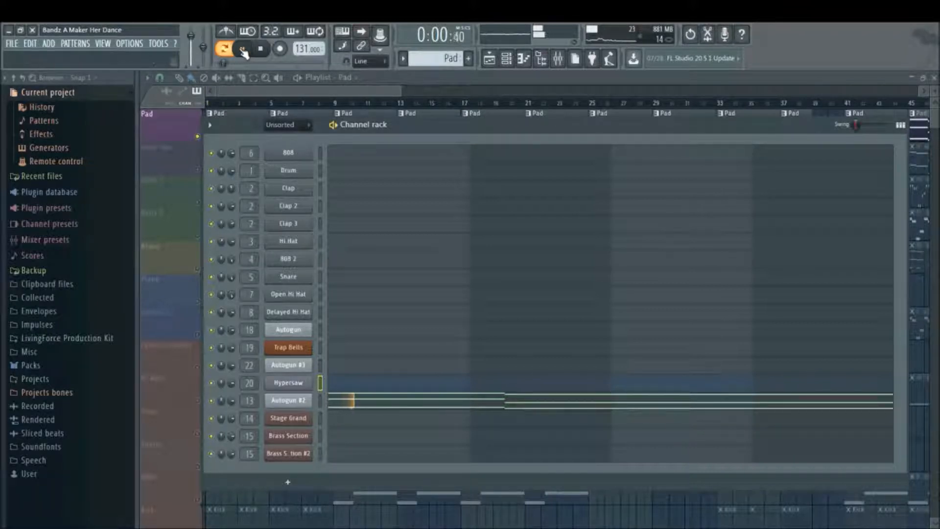
pyautogui.click(403, 406)
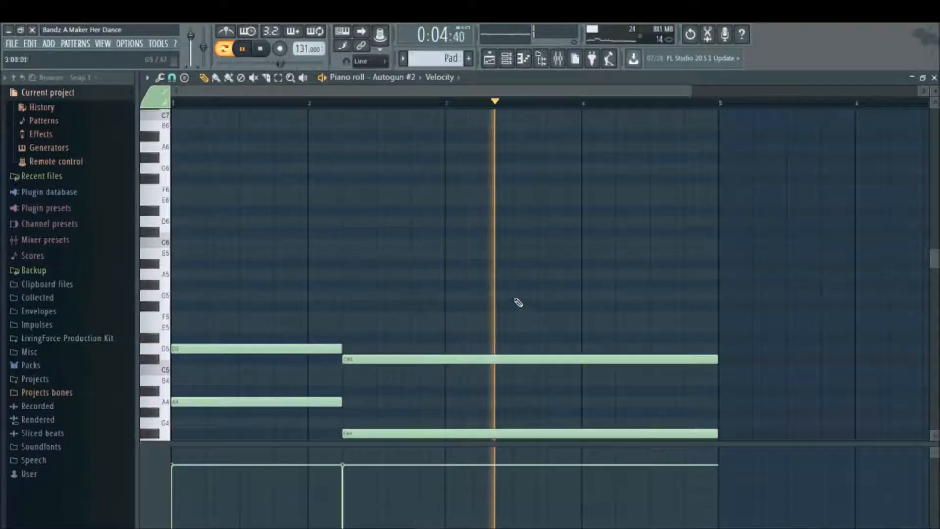
pyautogui.moveTo(935, 258); pyautogui.dragTo(936, 281)
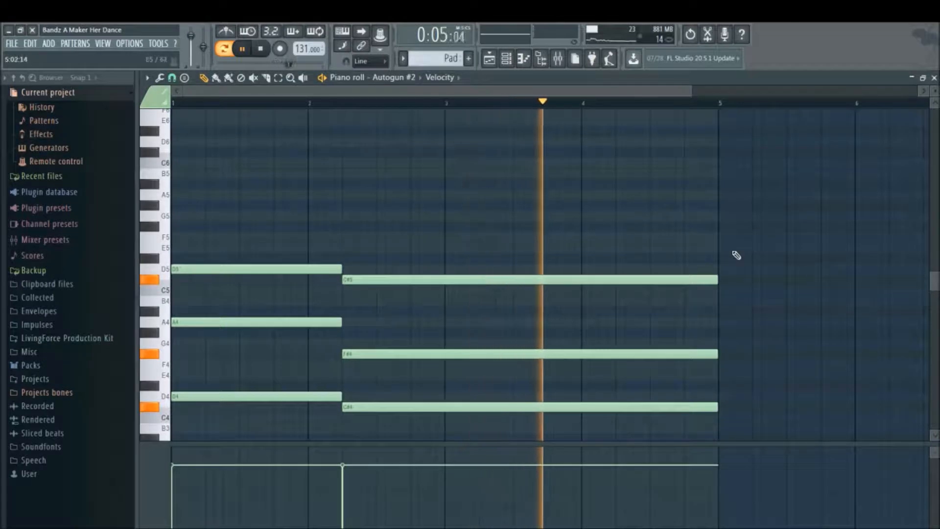
pyautogui.click(259, 55)
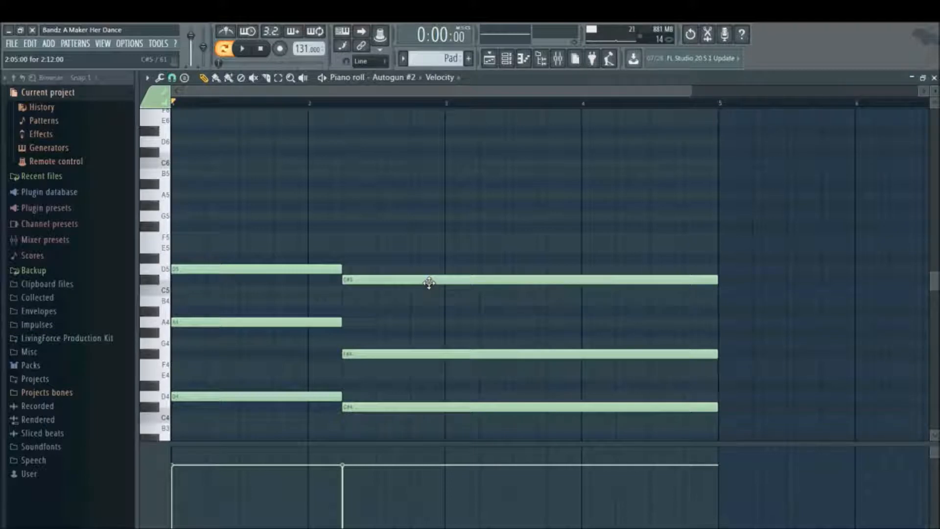
pyautogui.click(242, 49)
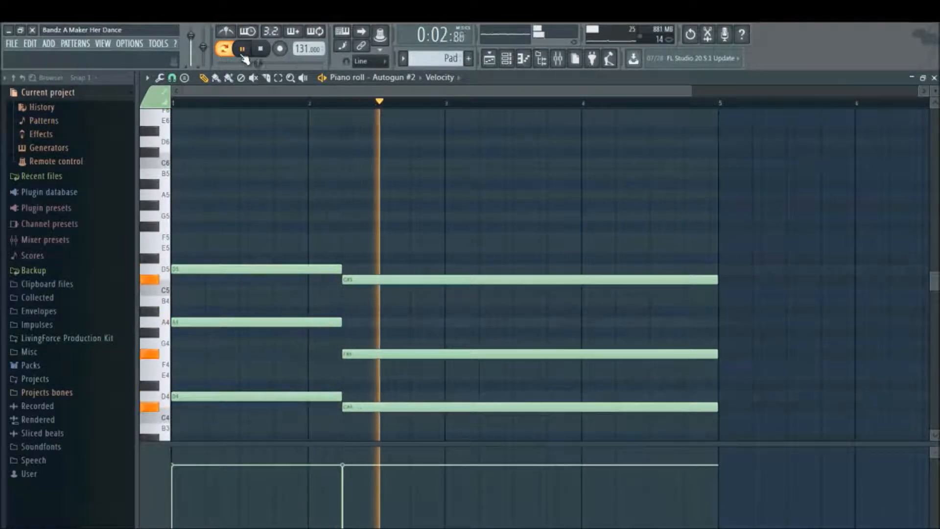
pyautogui.click(260, 53)
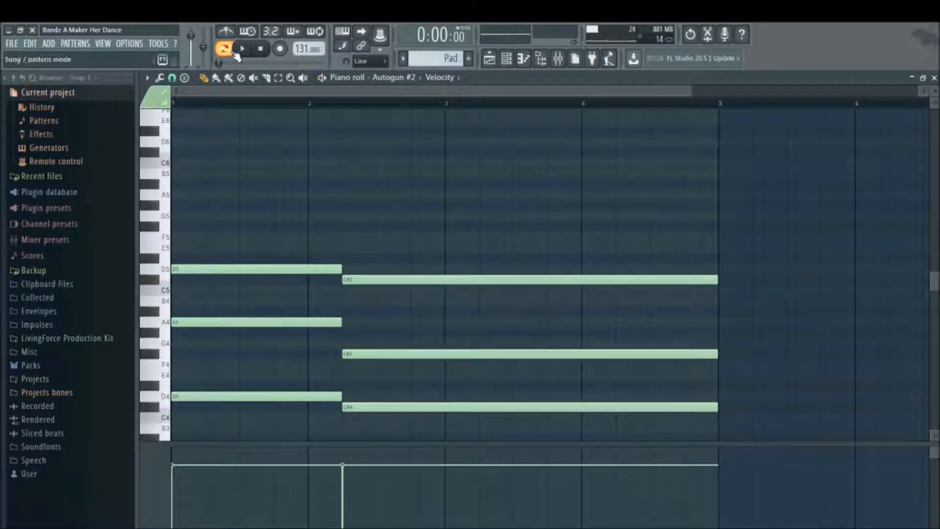
# Return to the playlist in song mode, unmute the Lead Saw track and mute the Pad track.
pyautogui.click(490, 59)
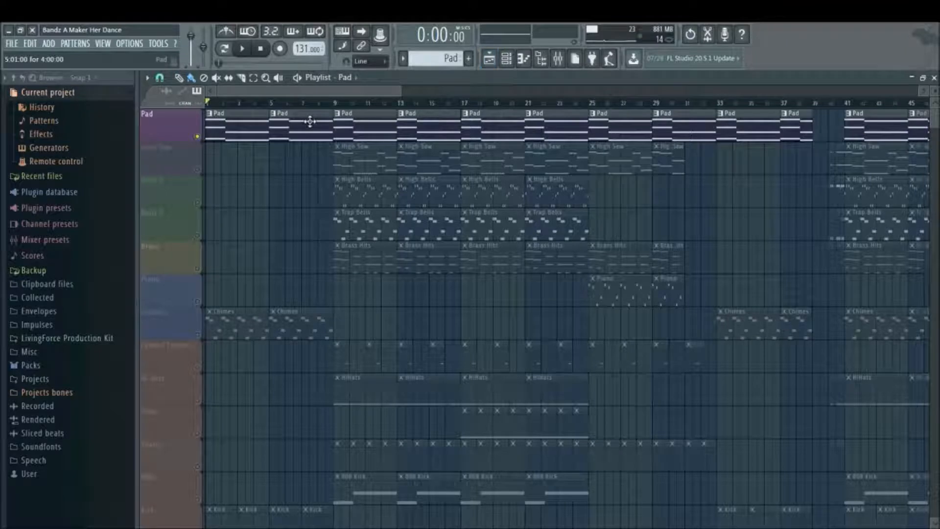
pyautogui.click(198, 170)
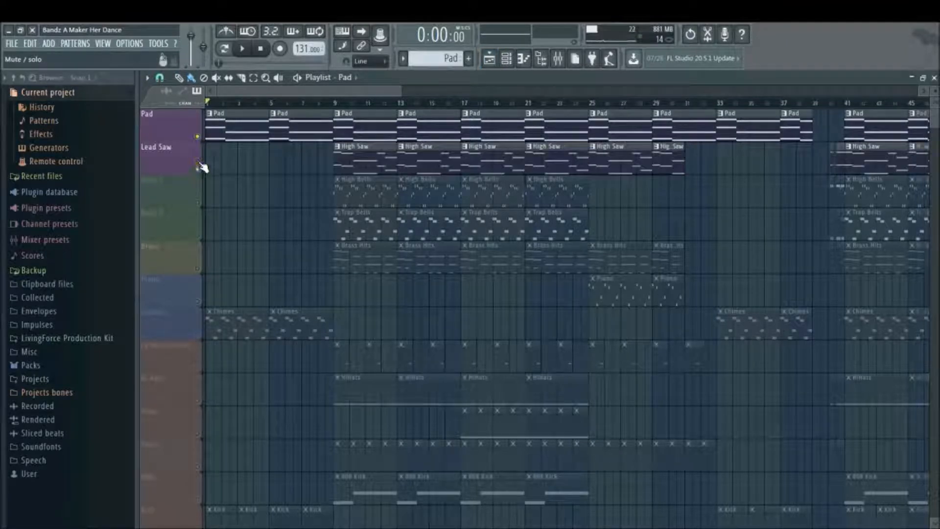
pyautogui.click(199, 138)
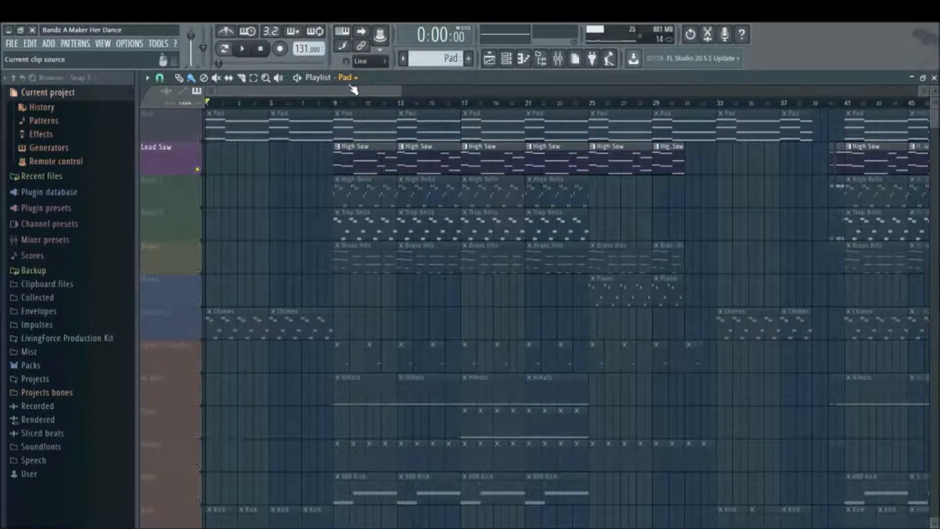
# Play the Lead Saw track from bar 9, make High Saw the current pattern, and stop playback.
pyautogui.click(253, 50)
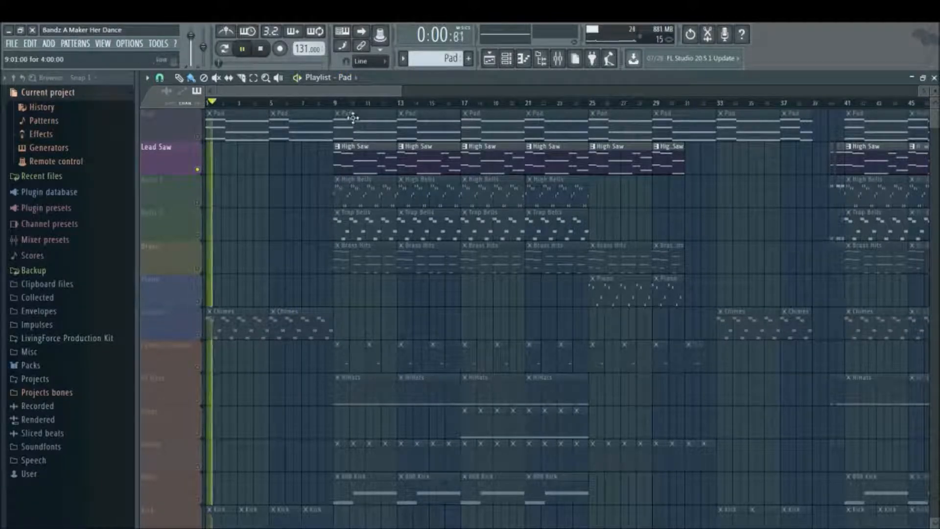
pyautogui.click(333, 104)
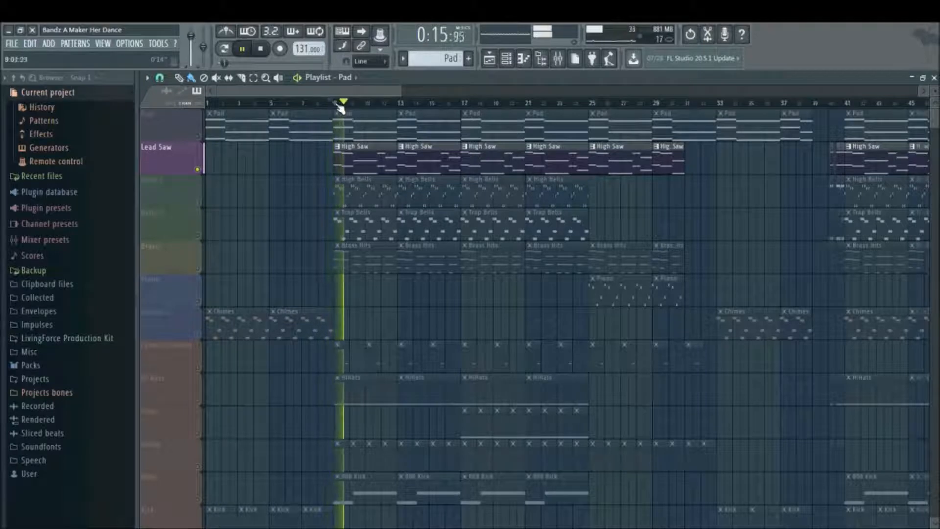
pyautogui.click(403, 59)
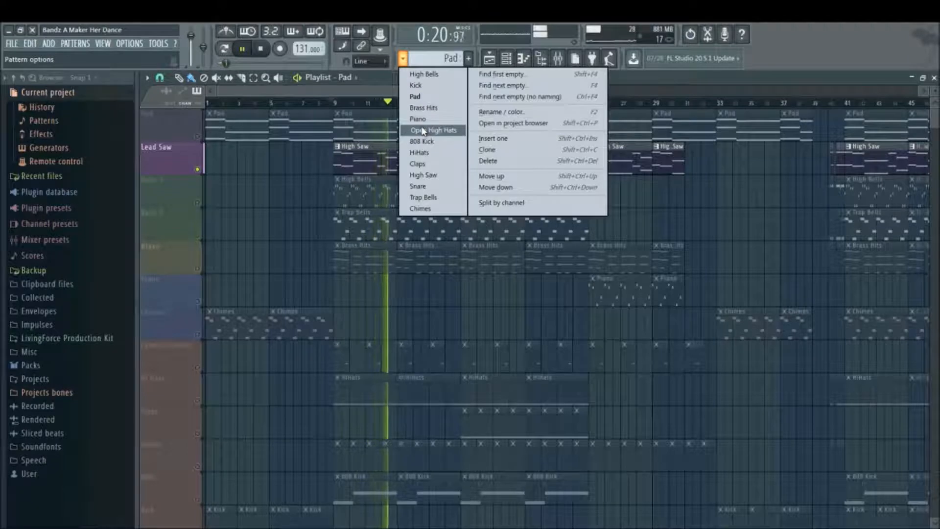
pyautogui.click(431, 176)
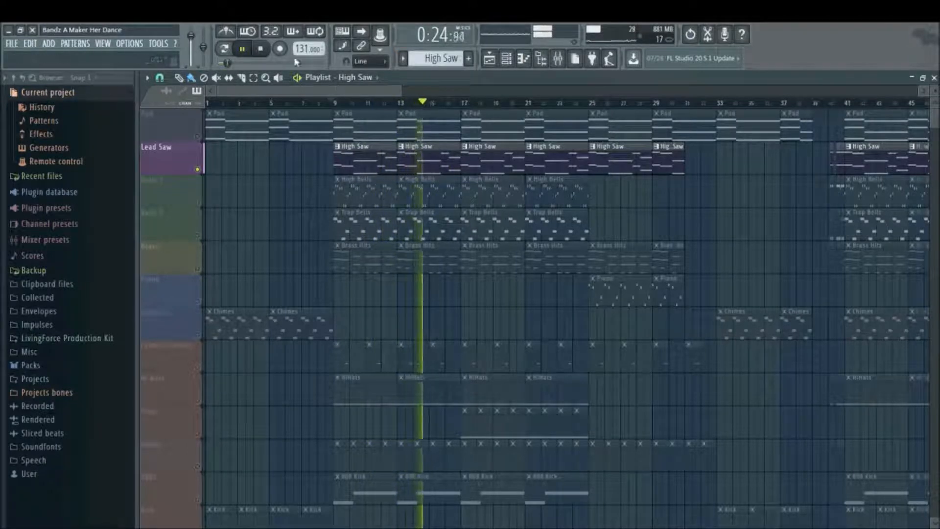
pyautogui.click(262, 51)
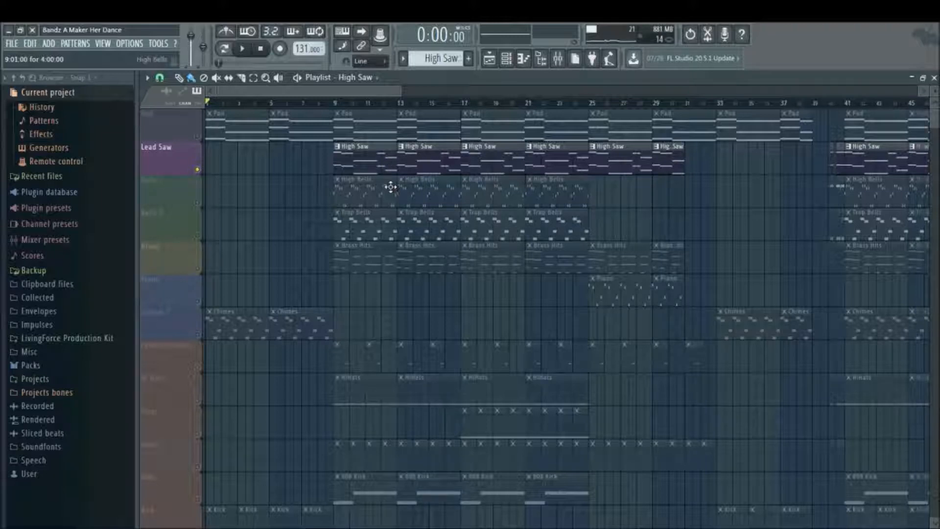
# Open the High Saw pattern's Hypersaw notes in the piano roll.
pyautogui.click(403, 58)
pyautogui.click(431, 176)
pyautogui.click(506, 59)
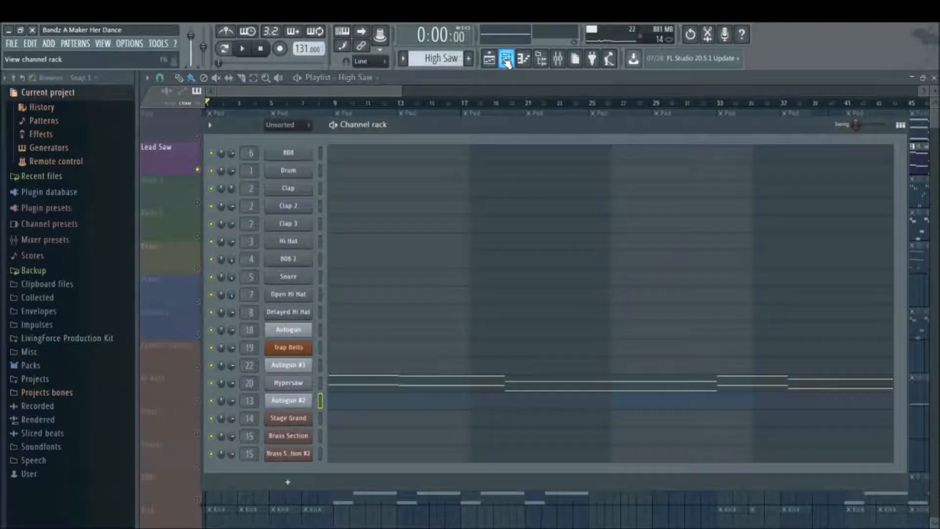
pyautogui.click(495, 387)
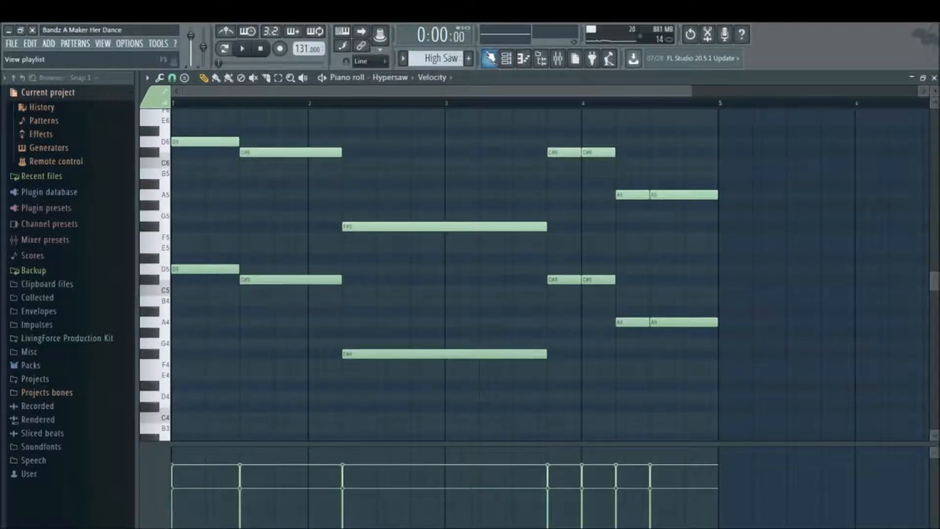
# View the Hypersaw channel's Sytrus synth settings and return to its full melody in the piano roll.
pyautogui.click(495, 60)
pyautogui.click(498, 62)
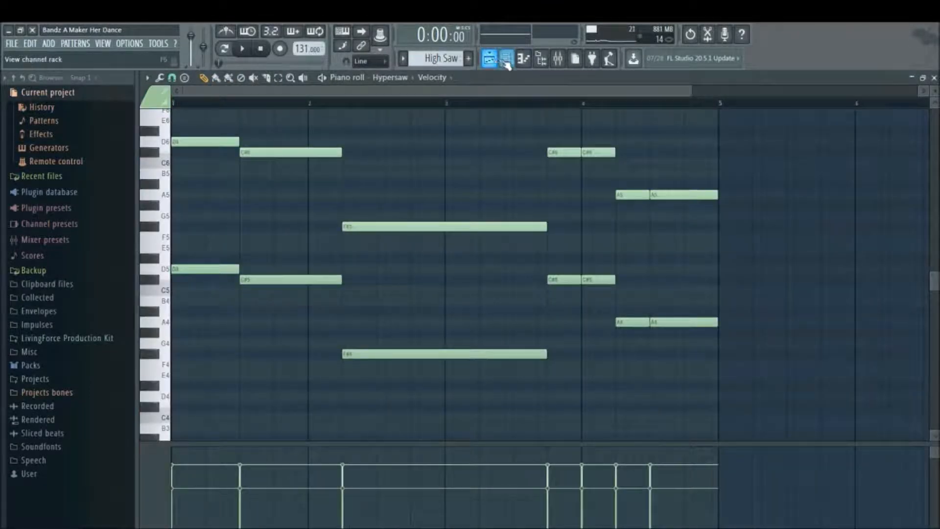
pyautogui.click(506, 60)
pyautogui.click(289, 383)
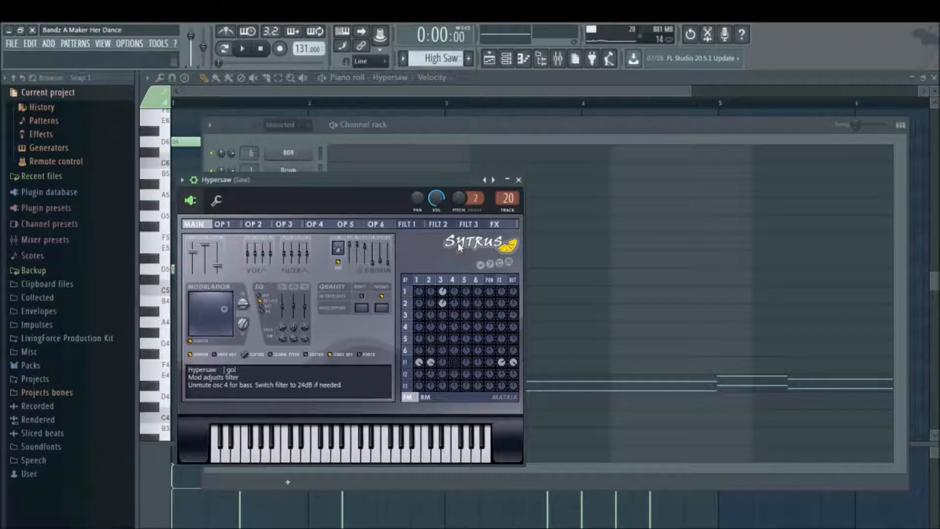
pyautogui.click(518, 180)
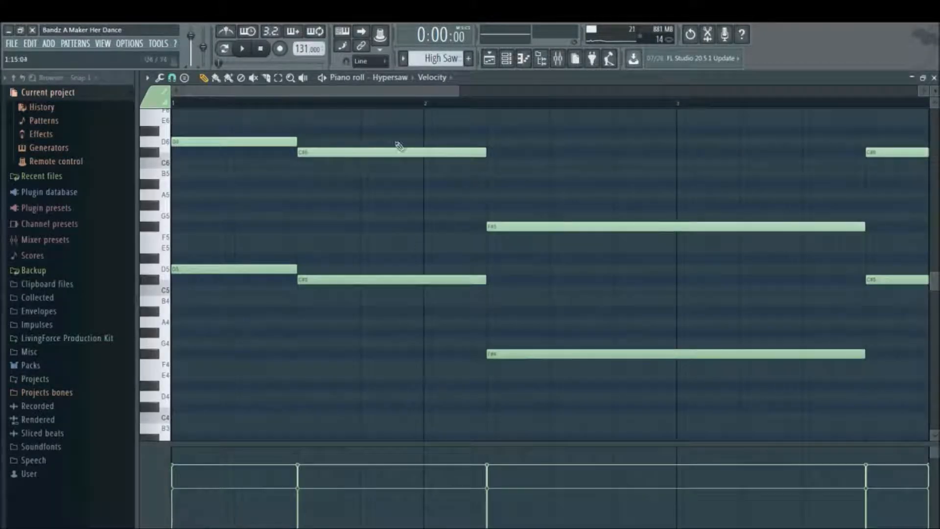
pyautogui.moveTo(457, 93); pyautogui.dragTo(597, 77)
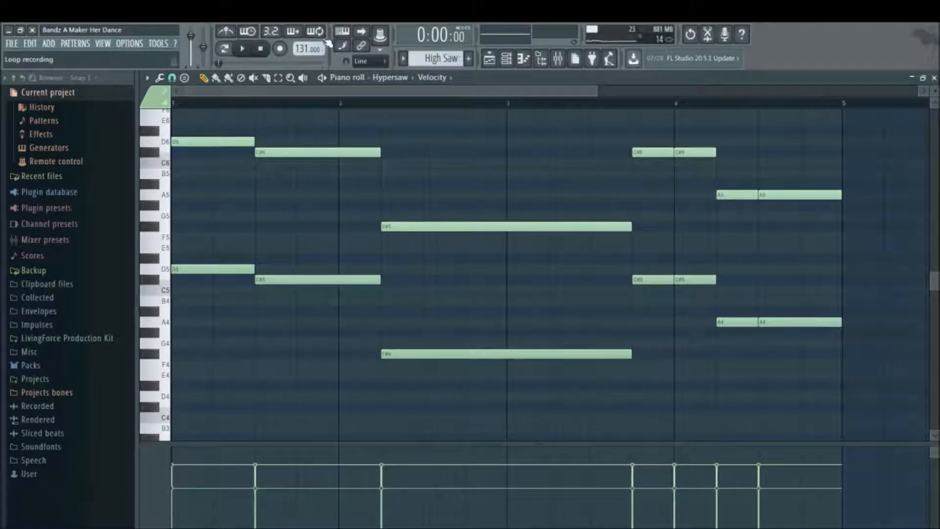
# Play the High Saw pattern on its own in pattern mode, stop playback, and make Pad the current pattern.
pyautogui.click(242, 49)
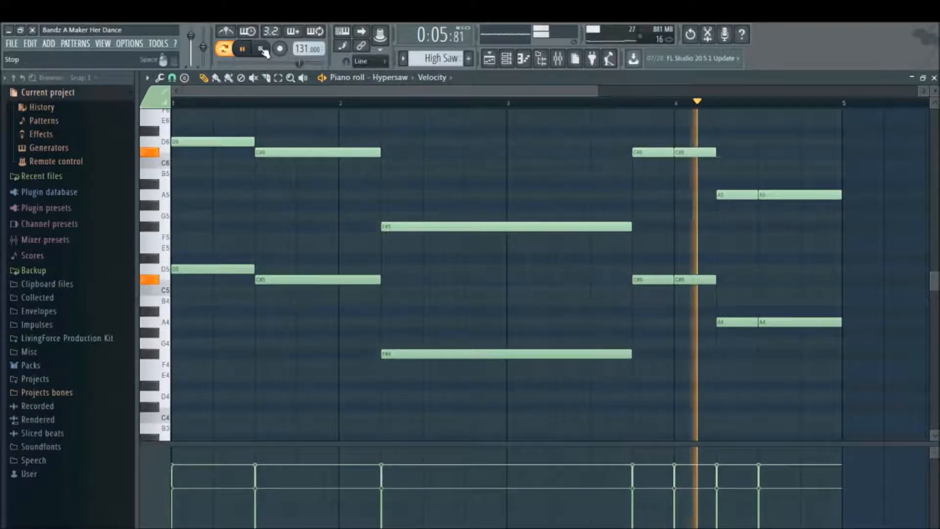
pyautogui.click(266, 49)
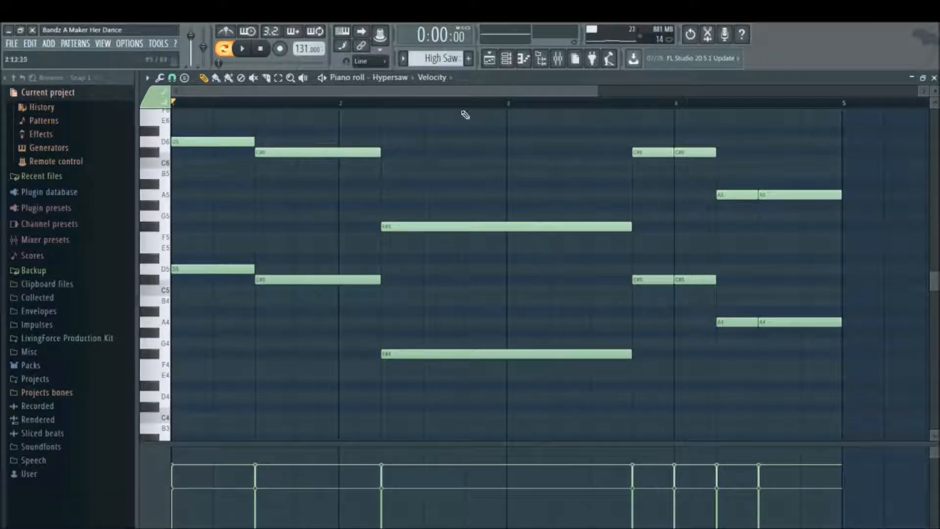
pyautogui.click(404, 59)
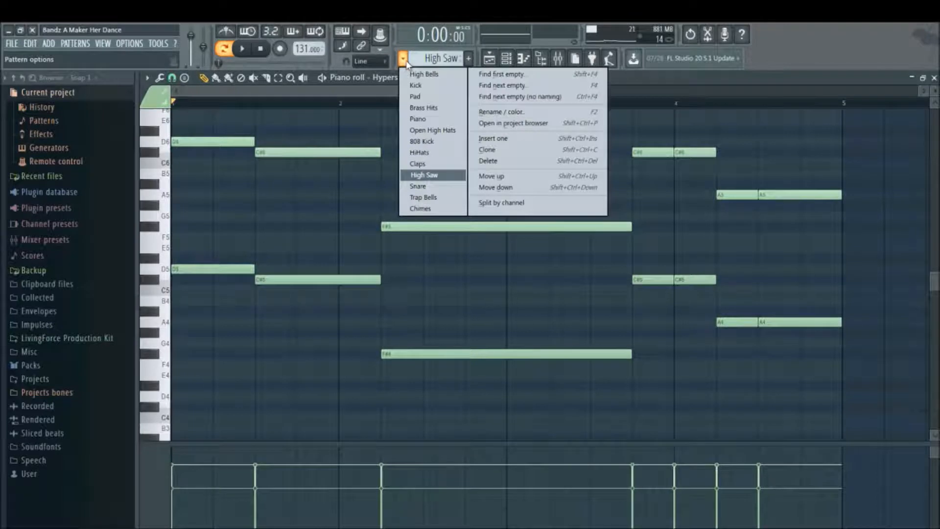
pyautogui.click(415, 95)
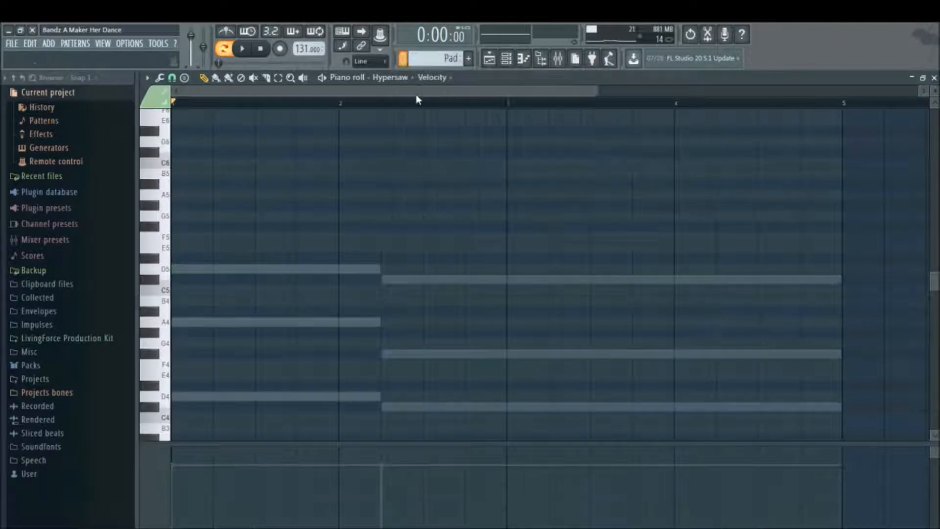
# Return to the playlist, play the Lead Saw track from bar 9 in song mode, and stop playback.
pyautogui.click(487, 59)
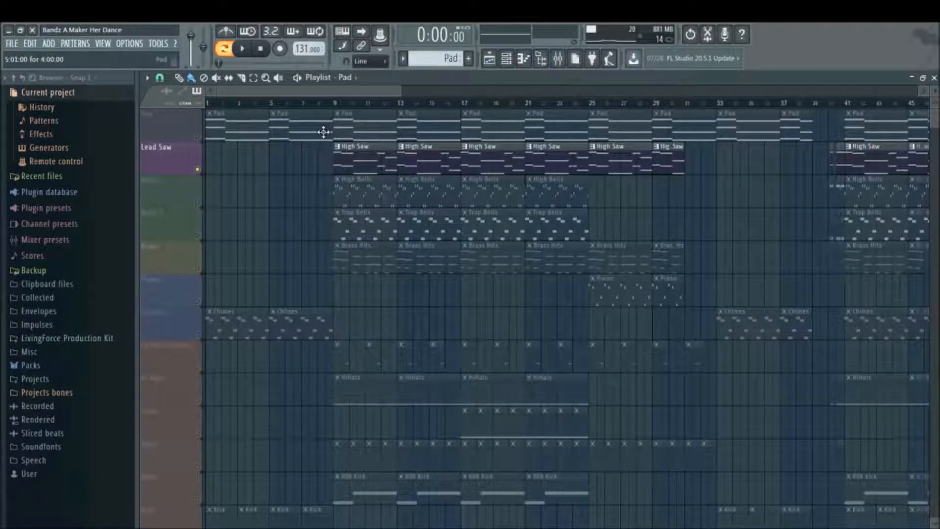
pyautogui.click(333, 103)
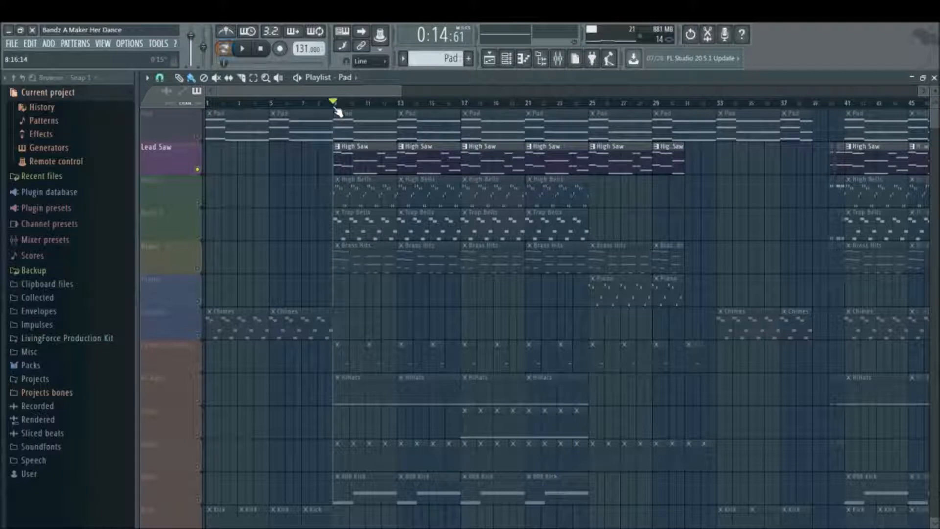
pyautogui.click(244, 50)
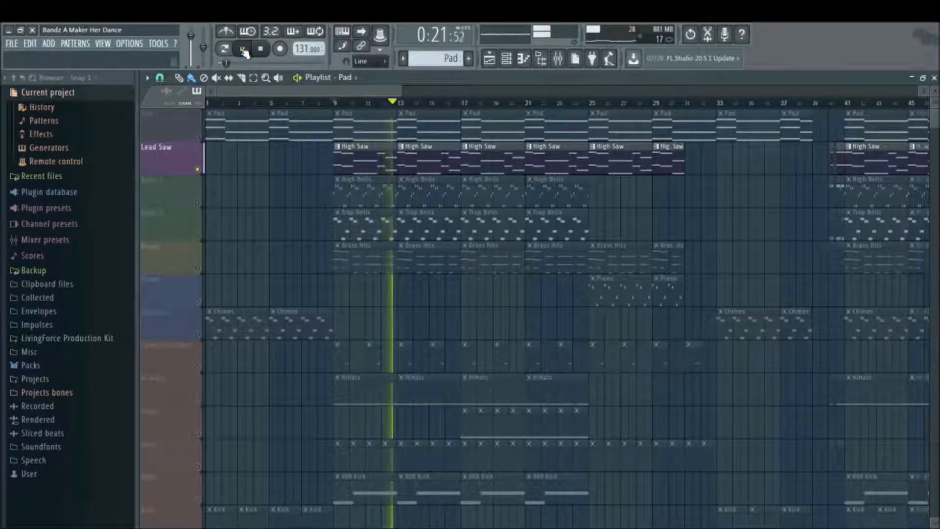
pyautogui.click(260, 49)
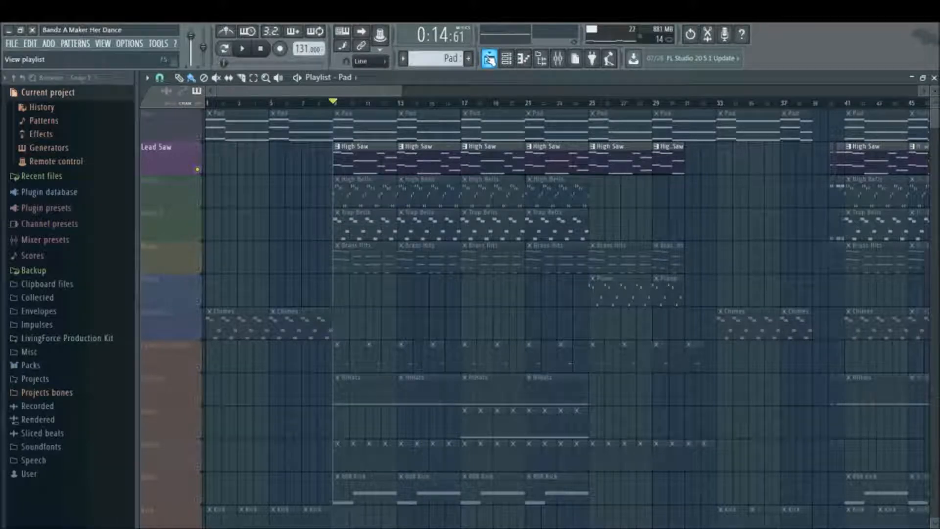
# Unmute the Pad track, play it together with Lead Saw from bar 9, and stop playback.
pyautogui.click(488, 59)
pyautogui.click(489, 59)
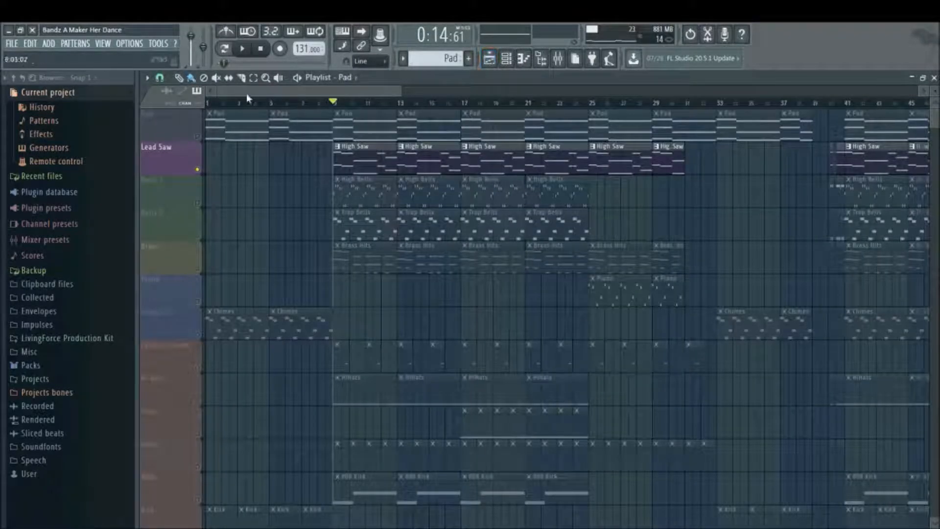
pyautogui.click(198, 136)
pyautogui.click(242, 50)
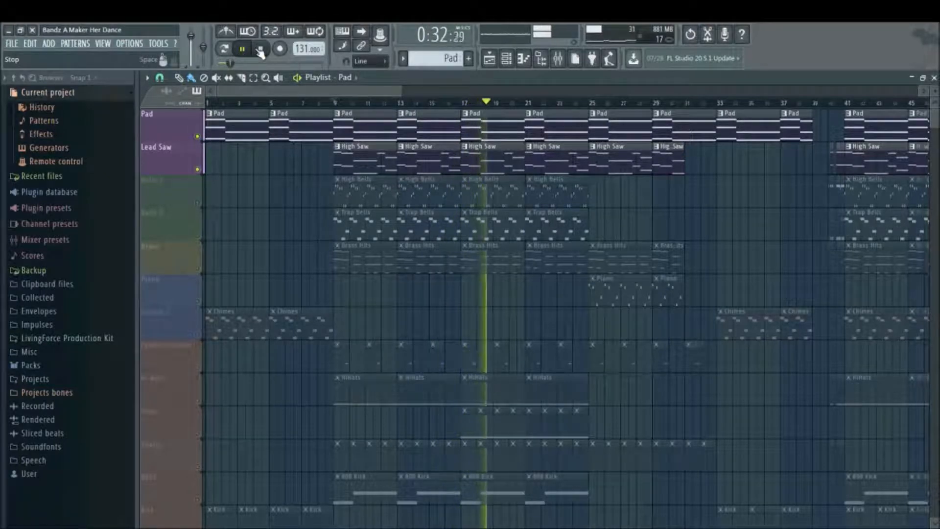
pyautogui.click(260, 51)
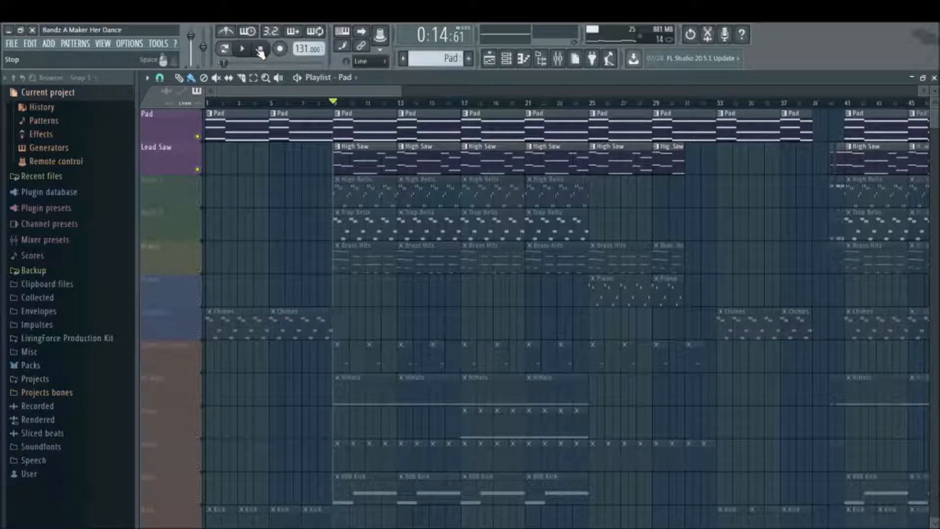
# Make High Saw the current pattern and open its Hypersaw notes in the piano roll, fitting the full melody in view.
pyautogui.click(532, 64)
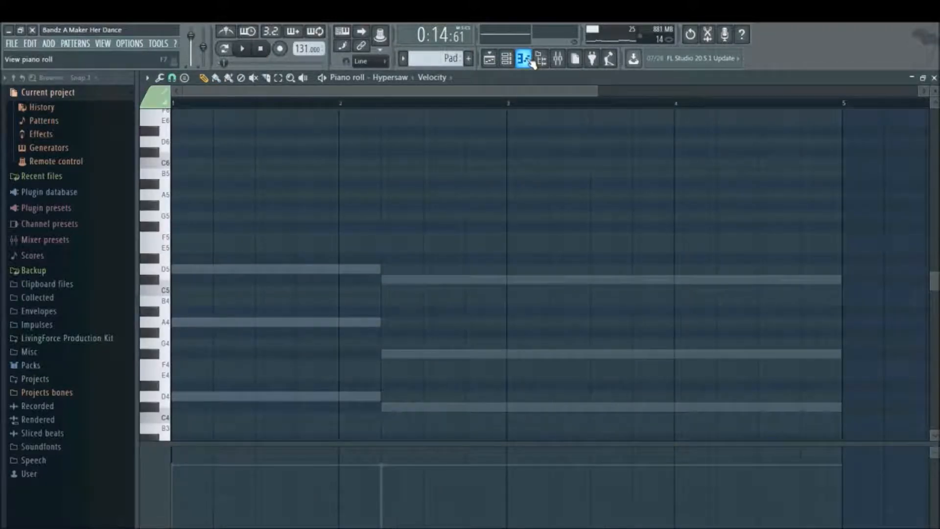
pyautogui.click(533, 64)
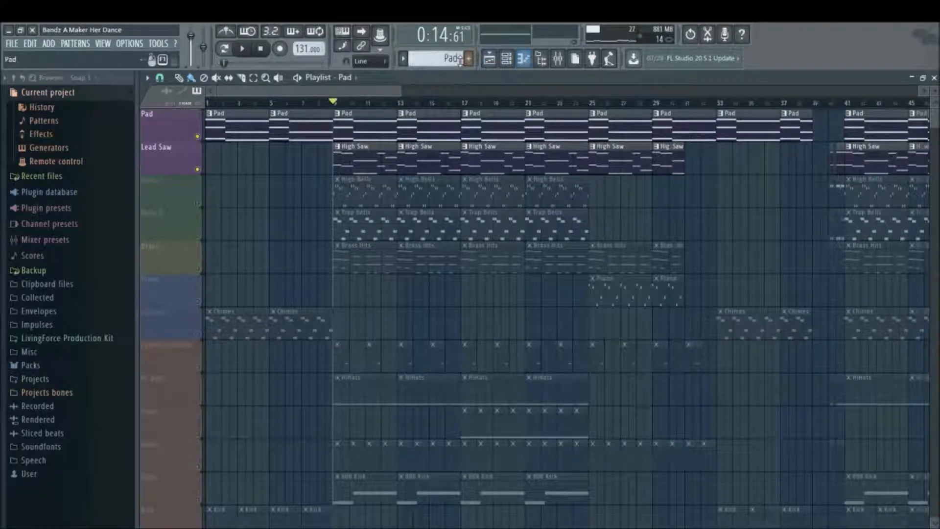
pyautogui.click(403, 59)
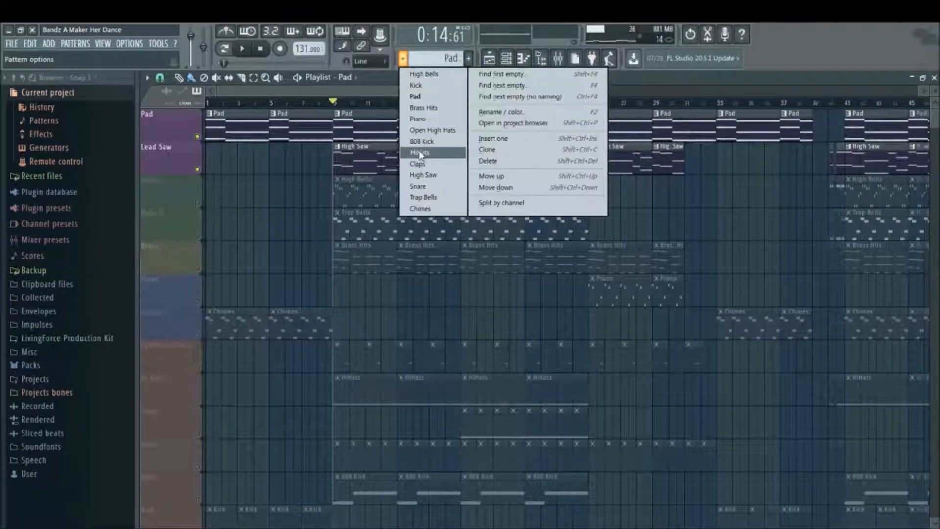
pyautogui.click(424, 175)
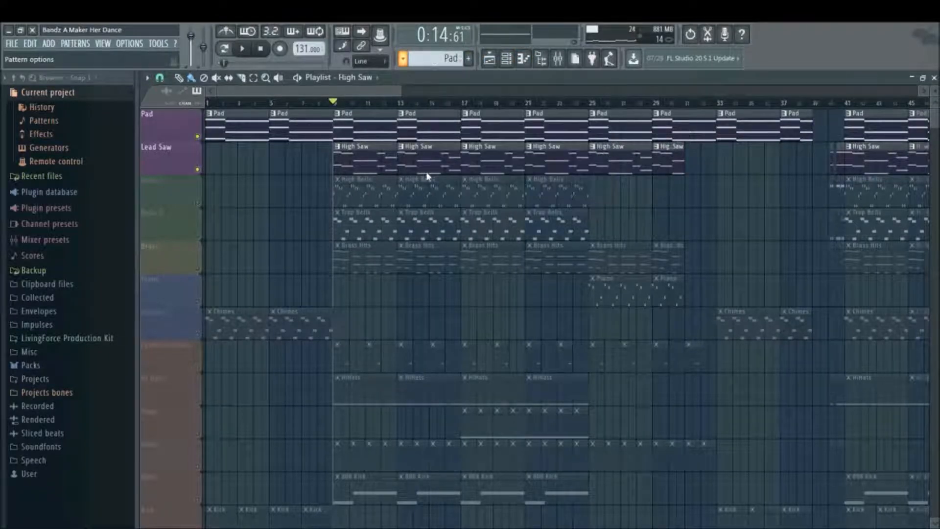
pyautogui.click(490, 59)
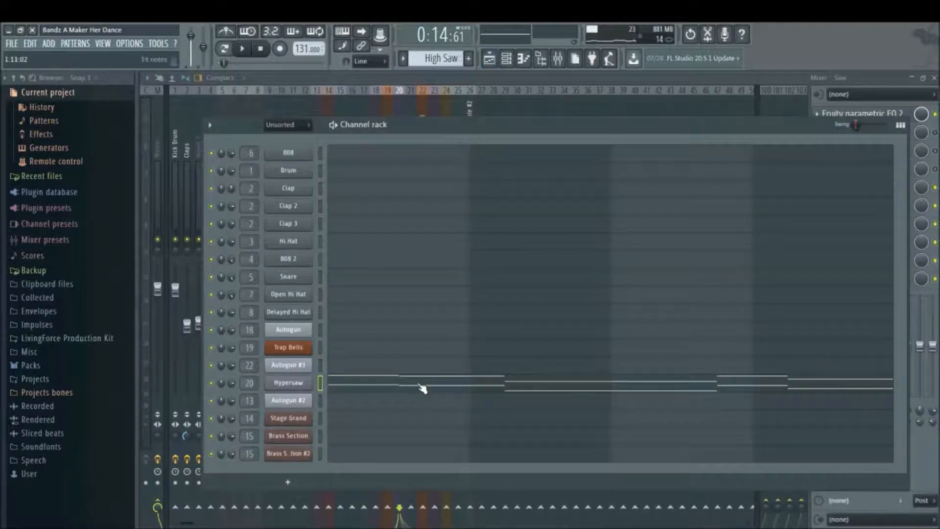
pyautogui.click(422, 387)
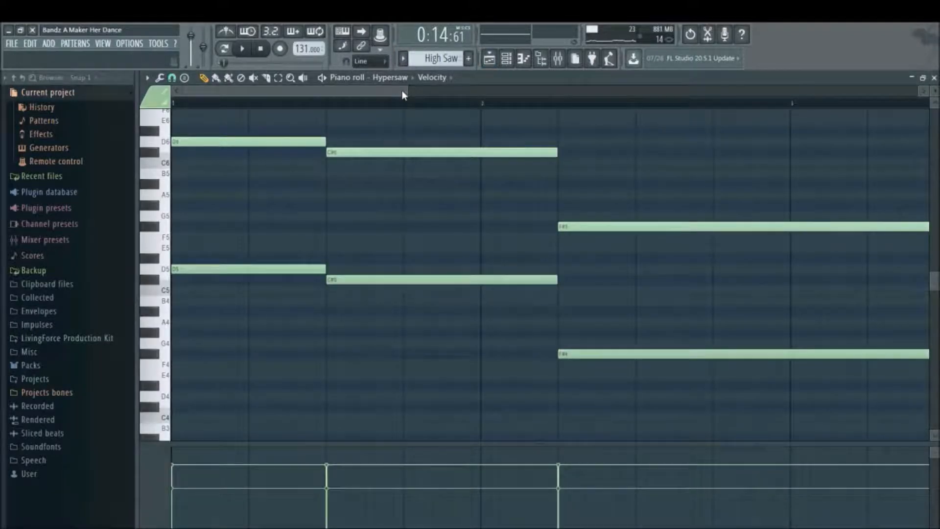
pyautogui.moveTo(408, 90); pyautogui.dragTo(621, 42)
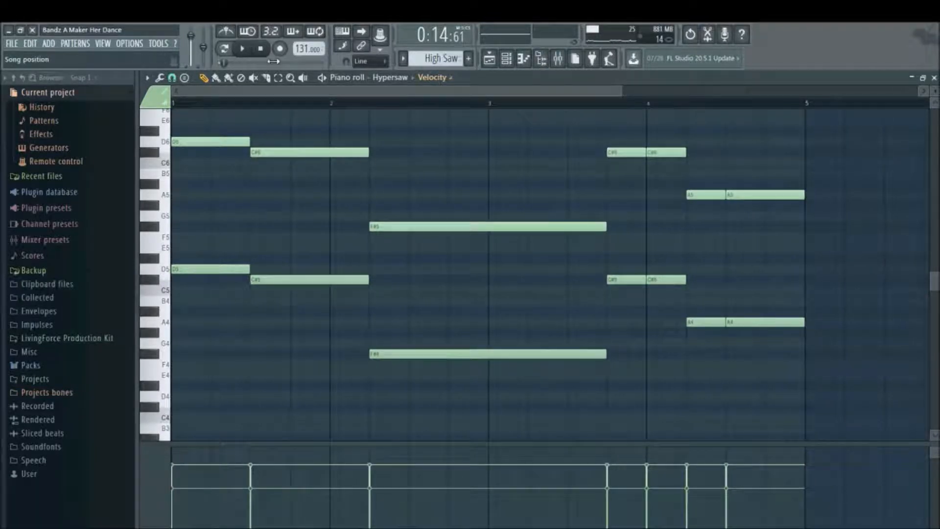
# Play the High Saw melody in pattern mode from the piano roll, then stop playback.
pyautogui.click(223, 50)
pyautogui.click(241, 51)
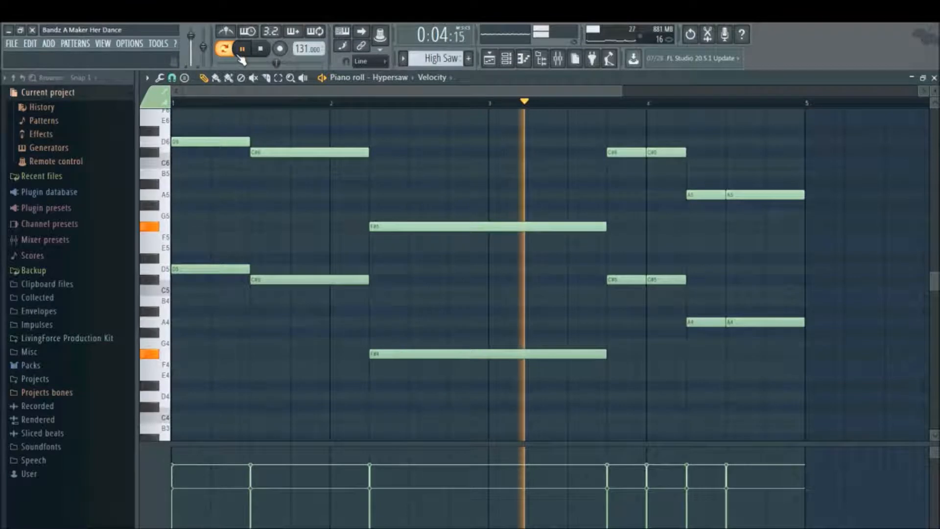
pyautogui.click(261, 50)
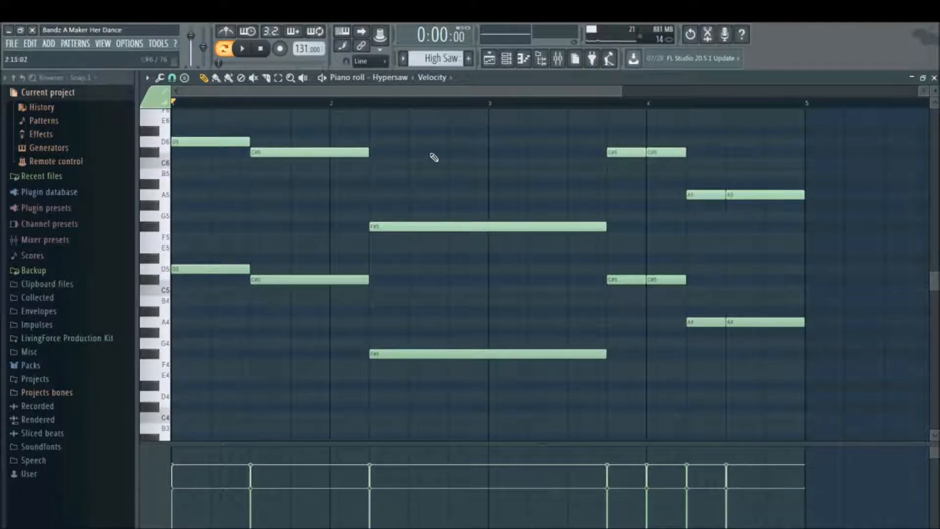
# Return to the playlist in song mode, mute the Pad and Lead Saw tracks, and unmute Bells 1.
pyautogui.click(403, 59)
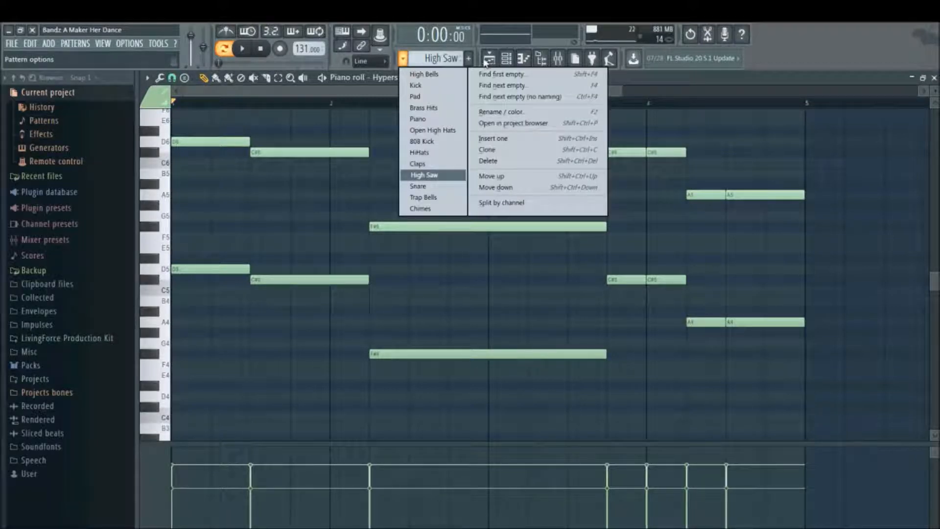
pyautogui.click(490, 60)
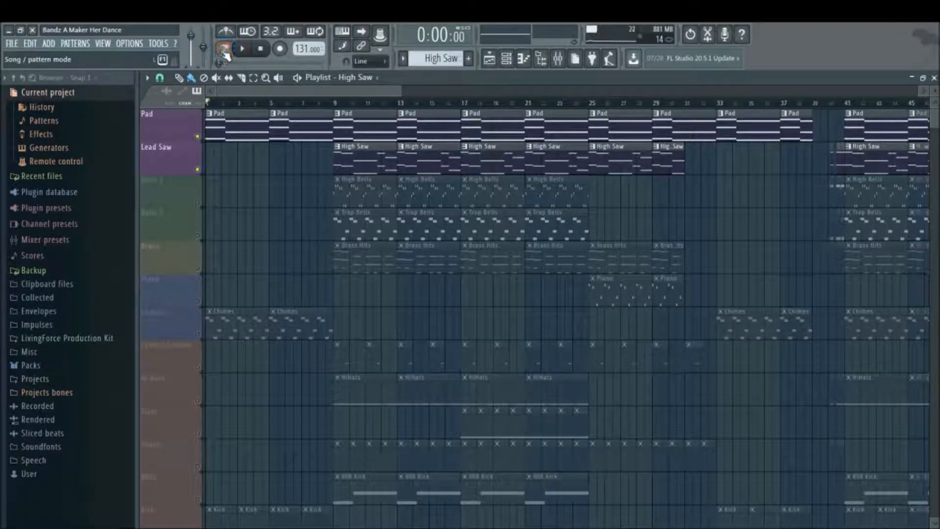
pyautogui.click(198, 138)
pyautogui.click(198, 169)
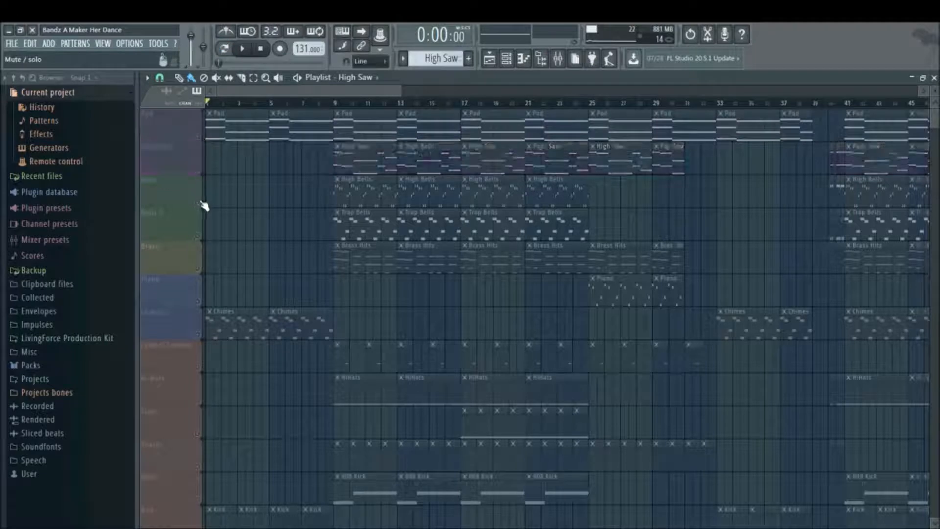
pyautogui.click(198, 202)
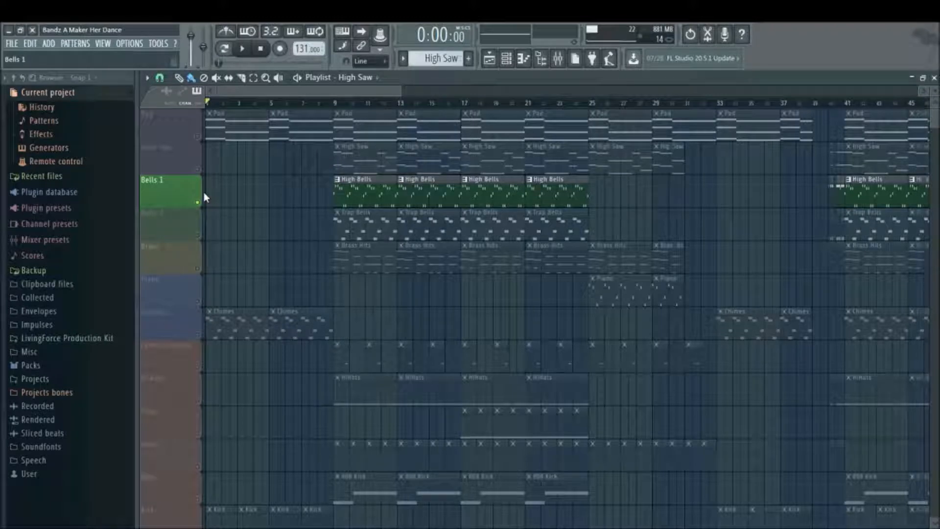
# Make High Bells the current pattern, play it in pattern mode, and stop playback.
pyautogui.click(402, 59)
pyautogui.click(413, 74)
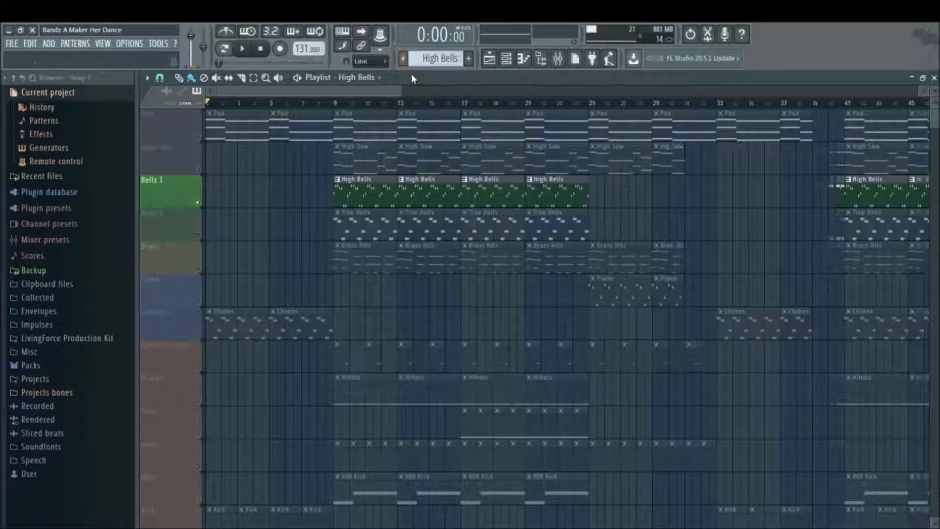
pyautogui.click(224, 48)
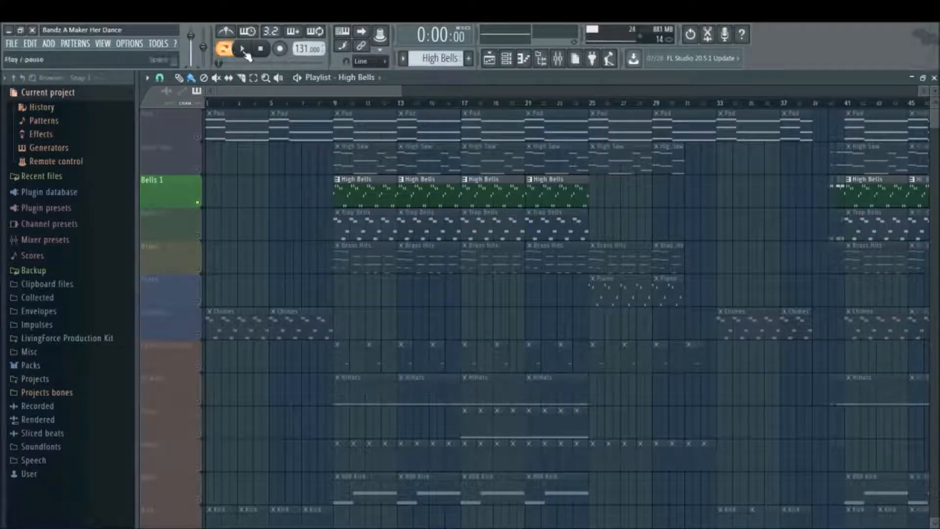
pyautogui.click(244, 50)
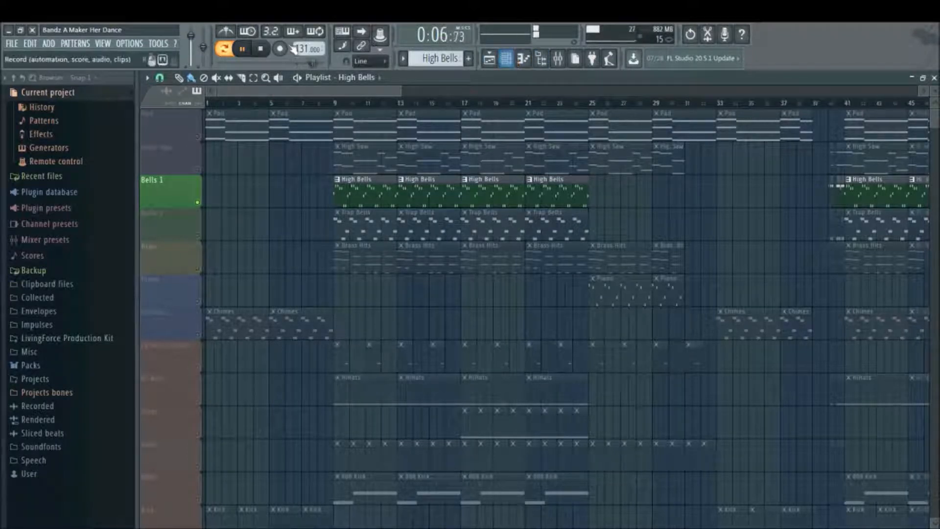
pyautogui.click(262, 49)
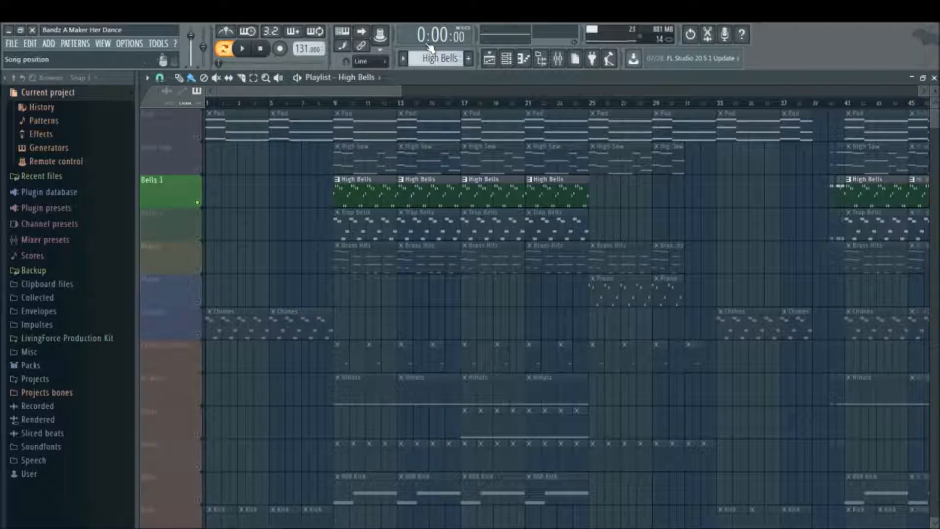
# Open the High Bells pattern's Autogun notes in the piano roll and bring all four bars into view.
pyautogui.click(507, 59)
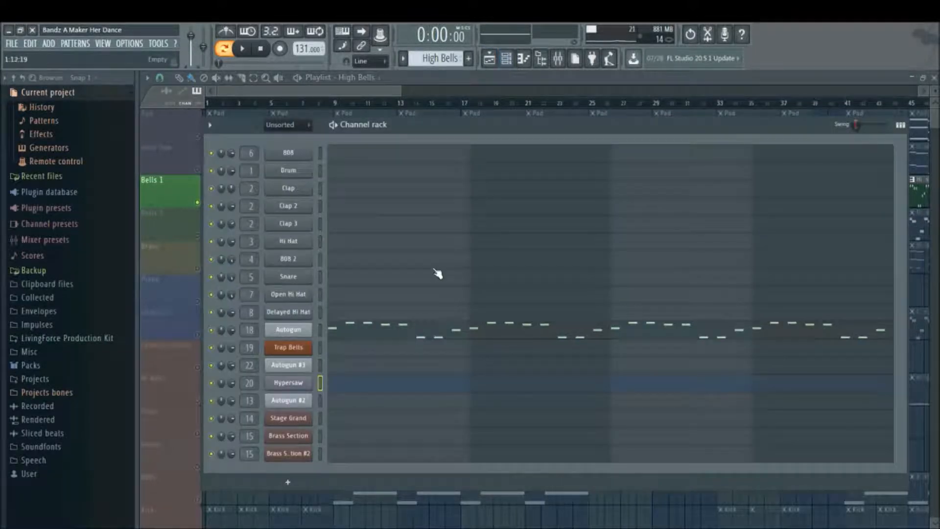
pyautogui.click(357, 337)
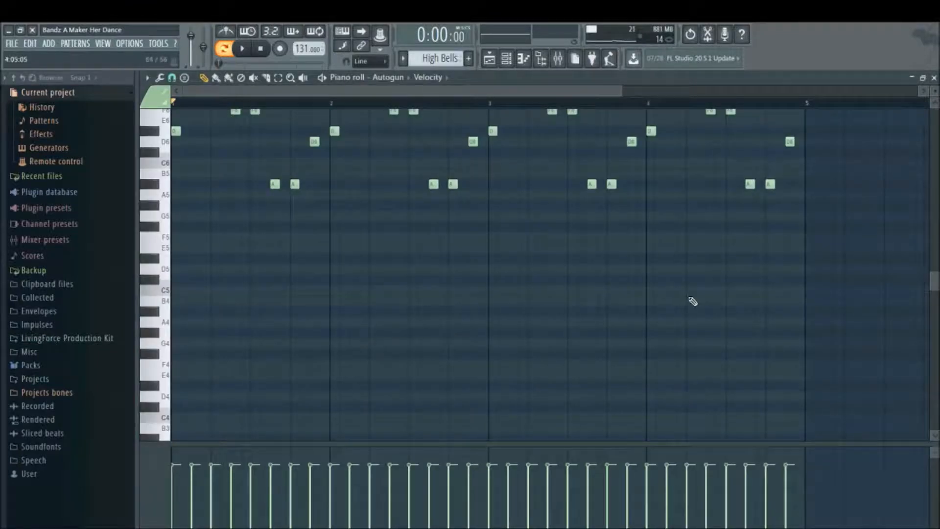
pyautogui.moveTo(935, 278); pyautogui.dragTo(935, 261)
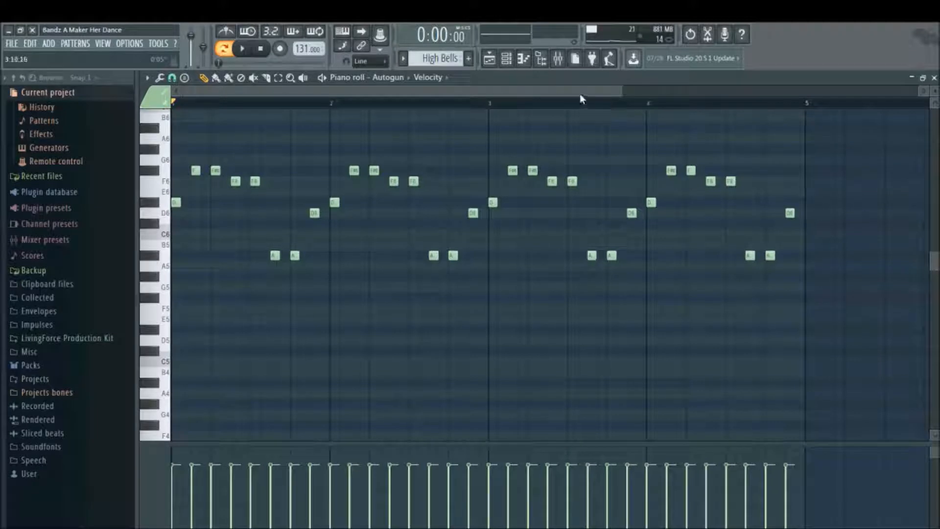
pyautogui.moveTo(622, 89); pyautogui.dragTo(593, 88)
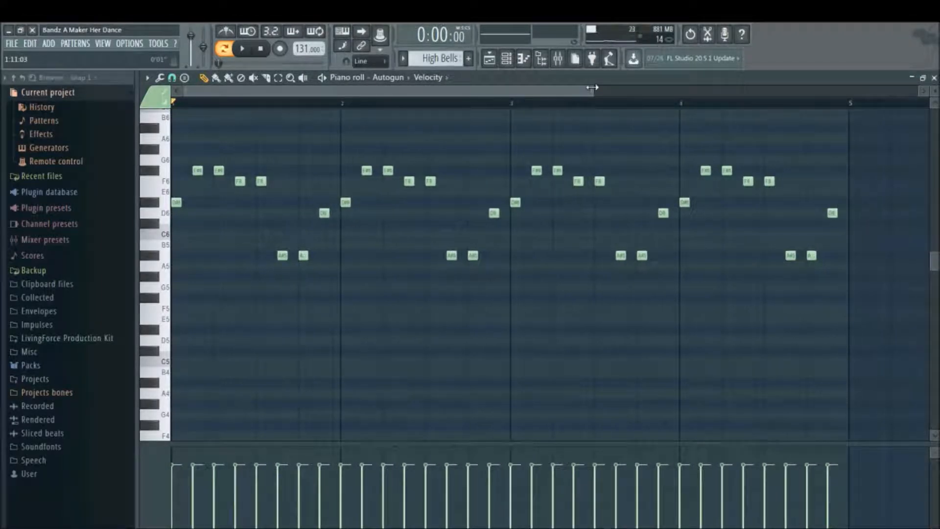
# Play the High Bells melody twice in pattern mode from the piano roll, stopping playback each time.
pyautogui.click(243, 50)
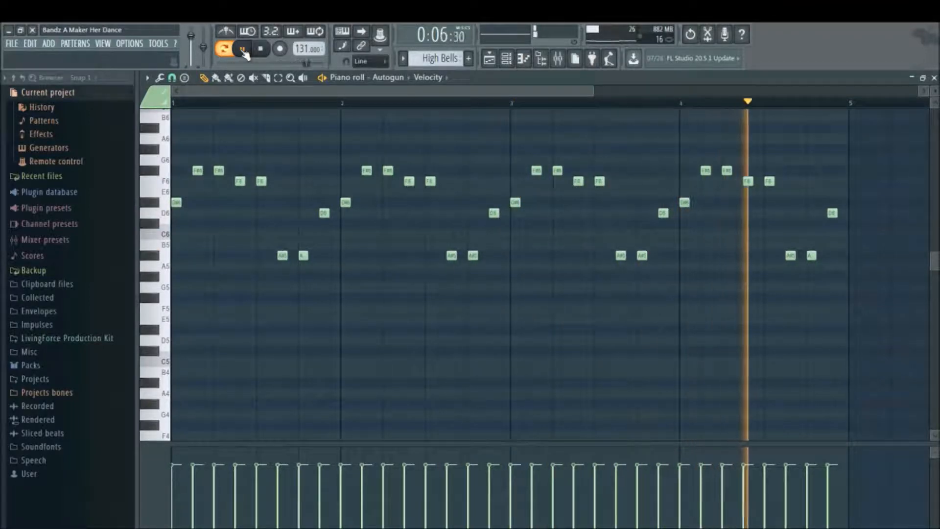
pyautogui.click(261, 49)
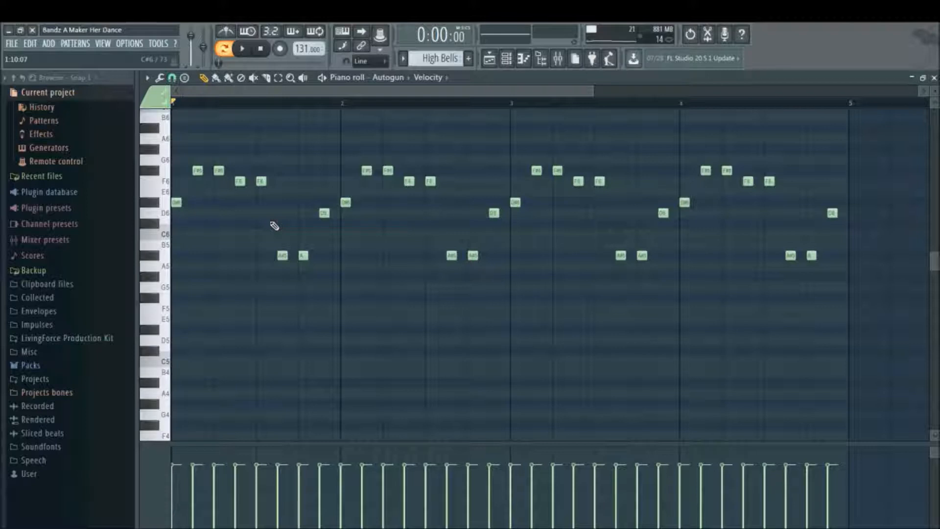
pyautogui.click(245, 54)
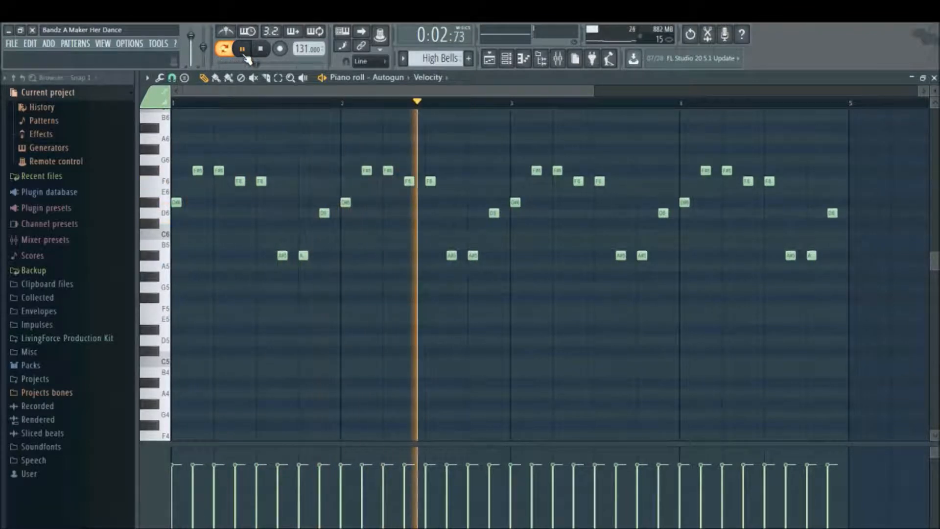
pyautogui.click(260, 51)
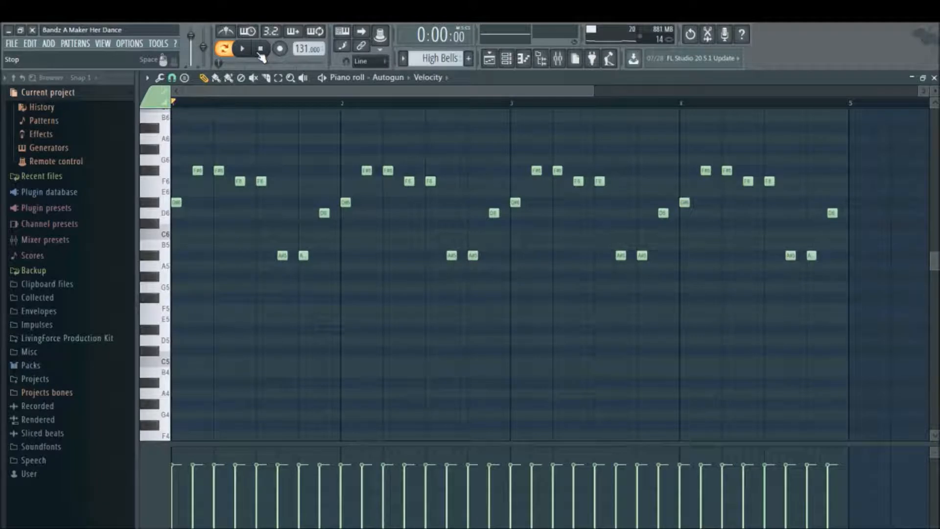
# Return to the playlist and unmute the Lead Saw and Pad tracks alongside Bells 1.
pyautogui.click(403, 59)
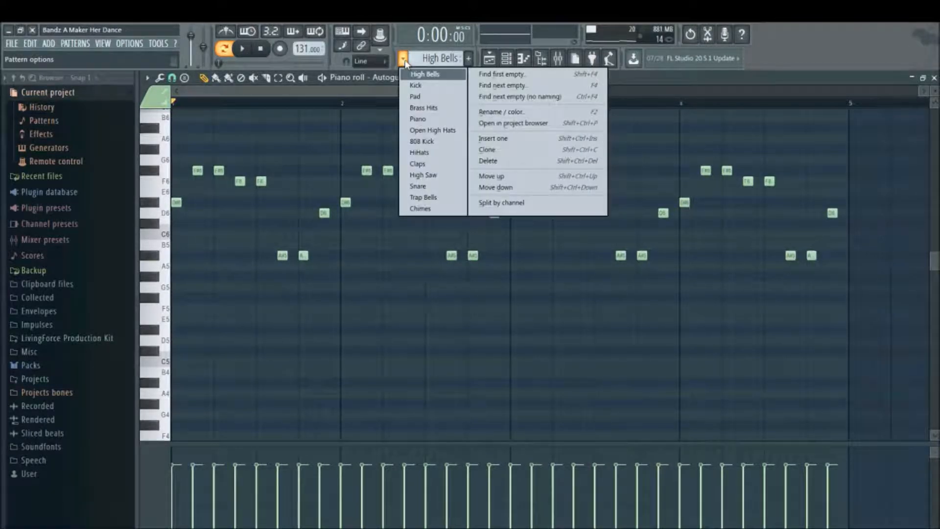
pyautogui.click(406, 62)
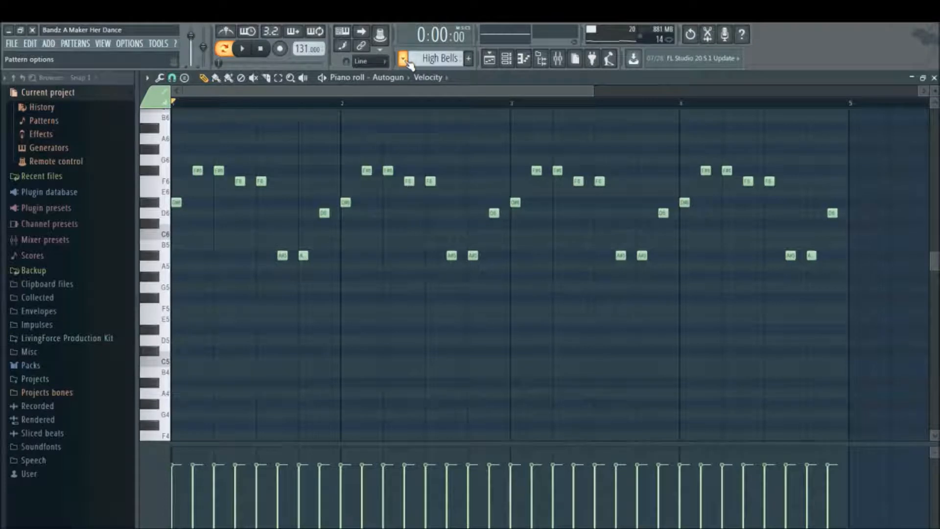
pyautogui.click(490, 59)
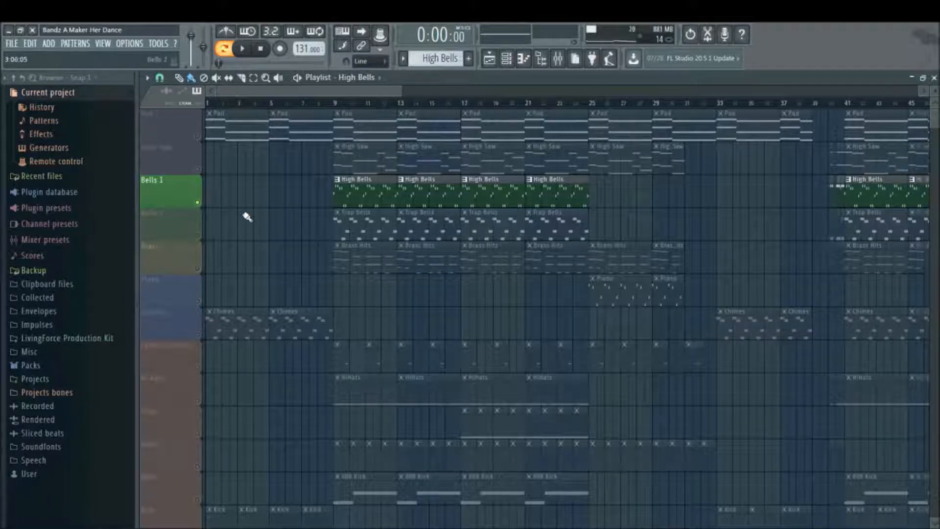
pyautogui.click(198, 169)
pyautogui.click(197, 136)
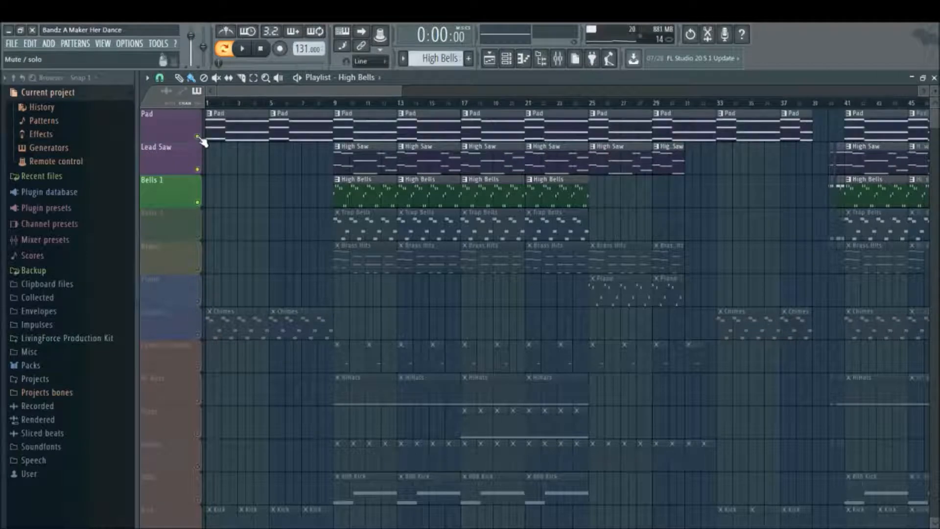
# Play the arrangement in song mode from about bar 9, then stop playback.
pyautogui.click(332, 102)
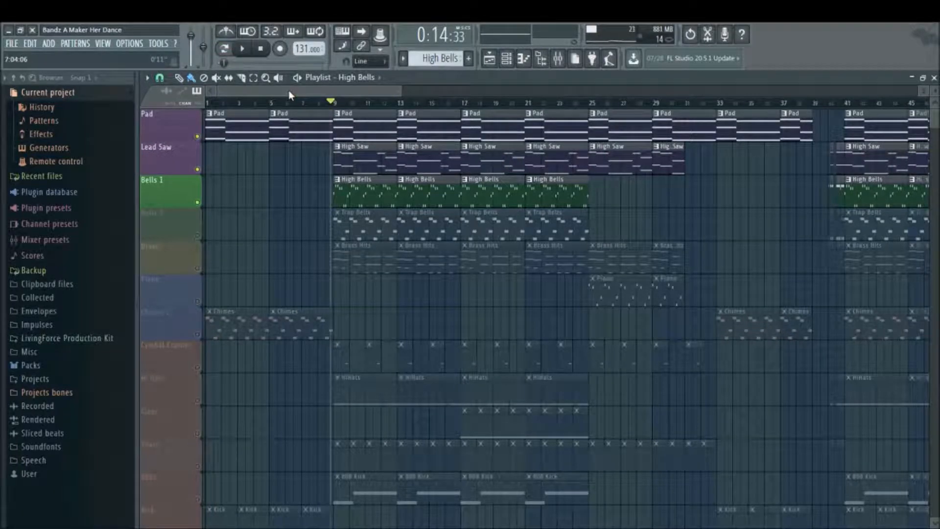
pyautogui.click(242, 50)
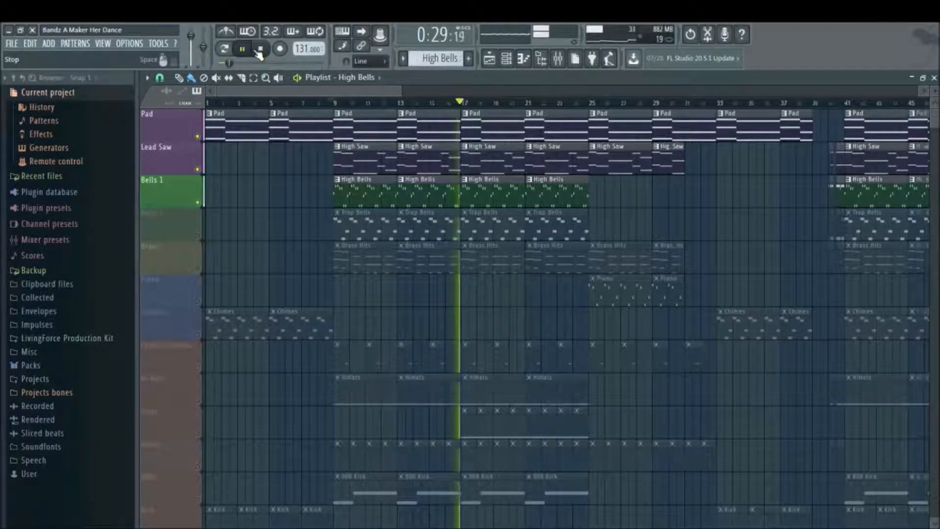
pyautogui.click(258, 52)
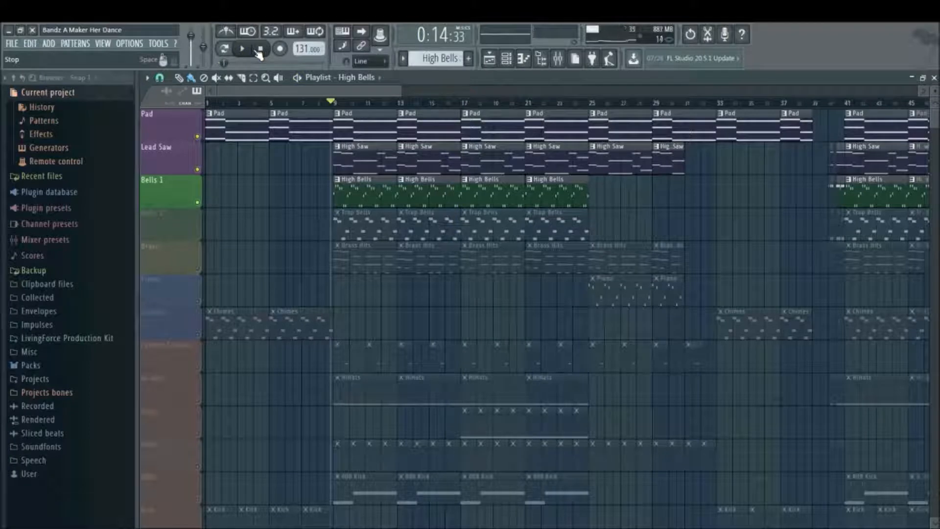
# Mute the Bells 1, Lead Saw and Pad tracks, and unmute Bells 2.
pyautogui.click(198, 202)
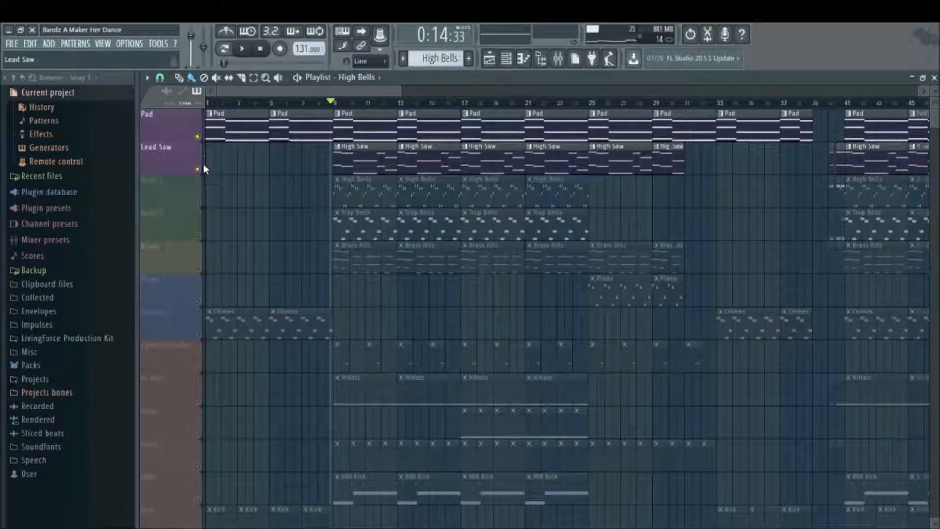
pyautogui.click(197, 169)
pyautogui.click(197, 137)
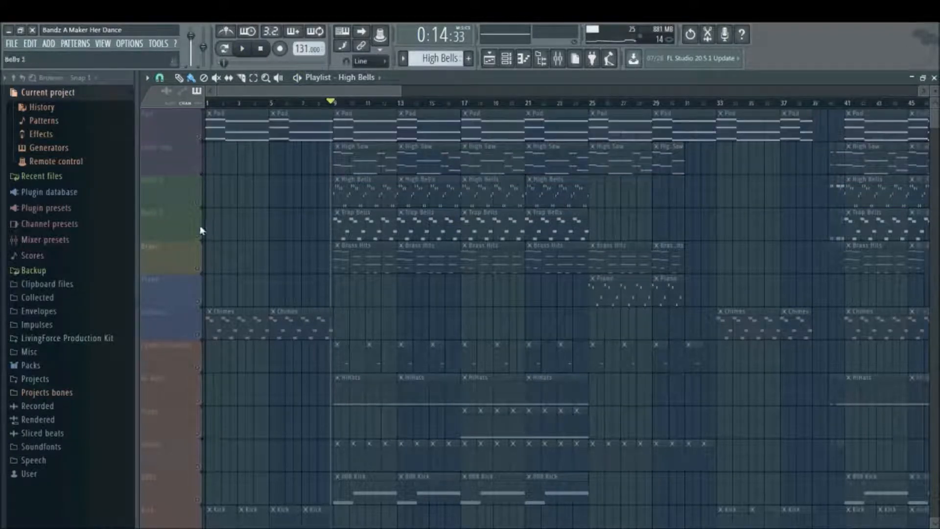
pyautogui.click(198, 235)
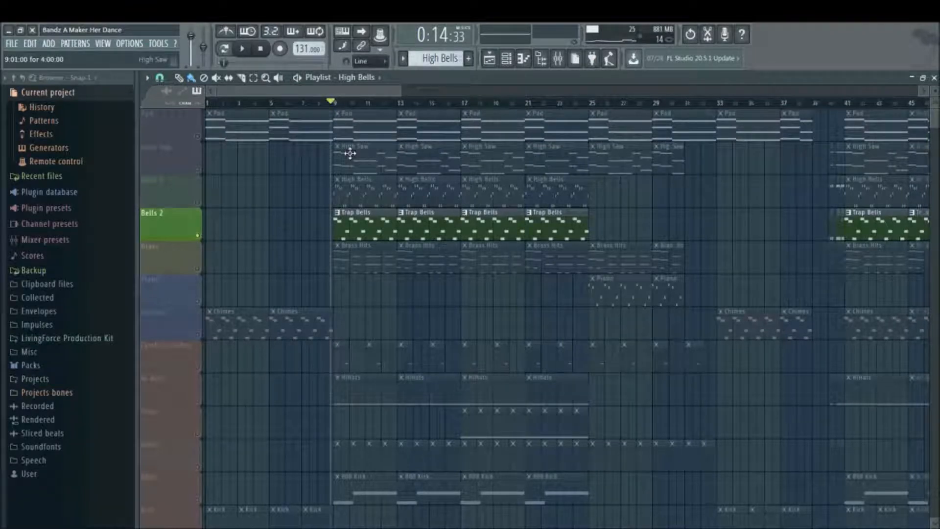
# Make Trap Bells the current pattern and start playing it in pattern mode.
pyautogui.click(403, 58)
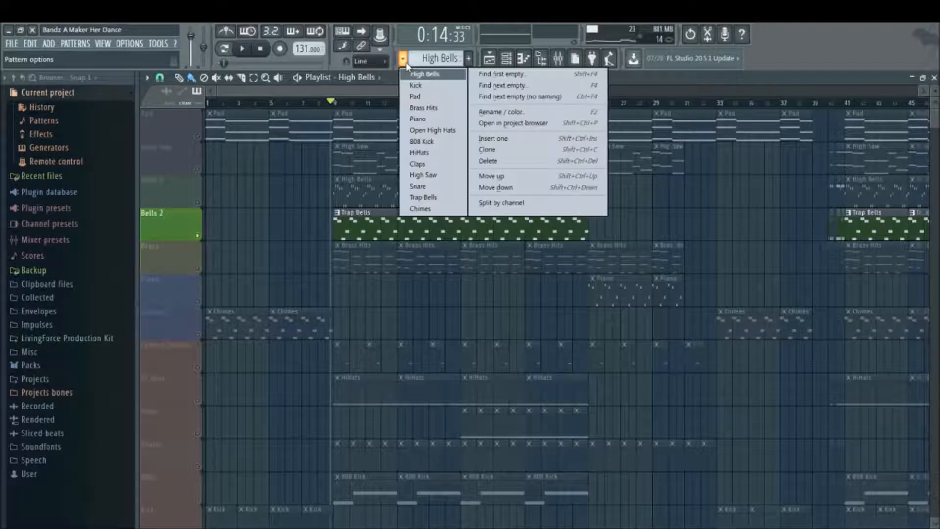
pyautogui.click(431, 194)
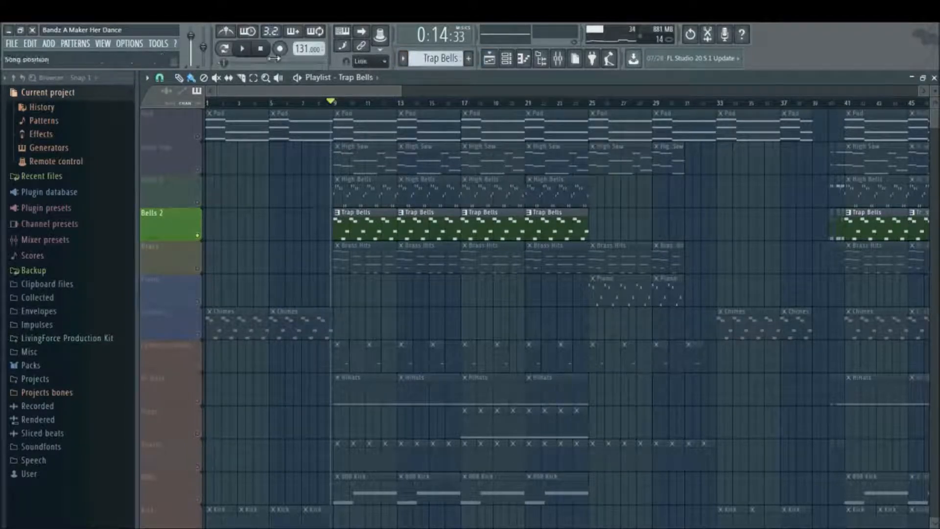
pyautogui.click(224, 49)
pyautogui.click(243, 49)
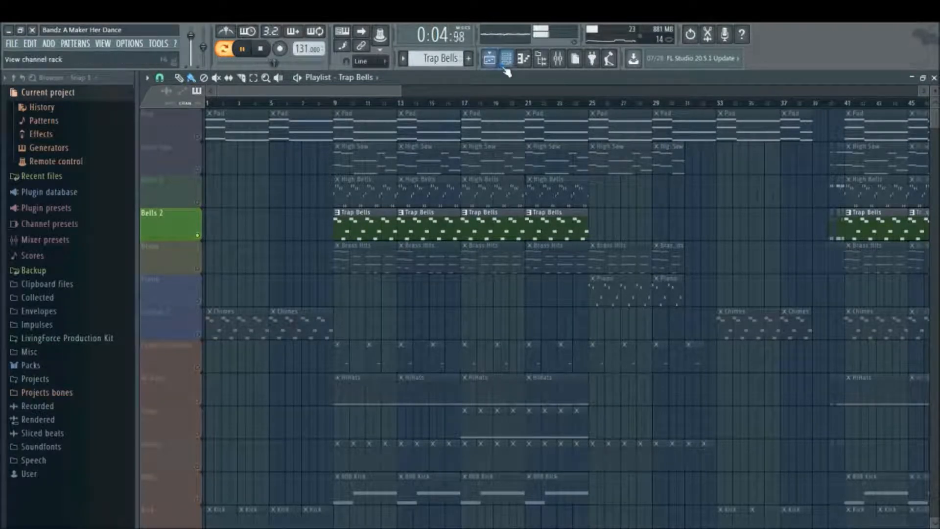
# Open the Trap Bells pattern's Autogun #3 notes in the piano roll, stop playback, and bring all four bars into view.
pyautogui.click(525, 59)
pyautogui.click(524, 59)
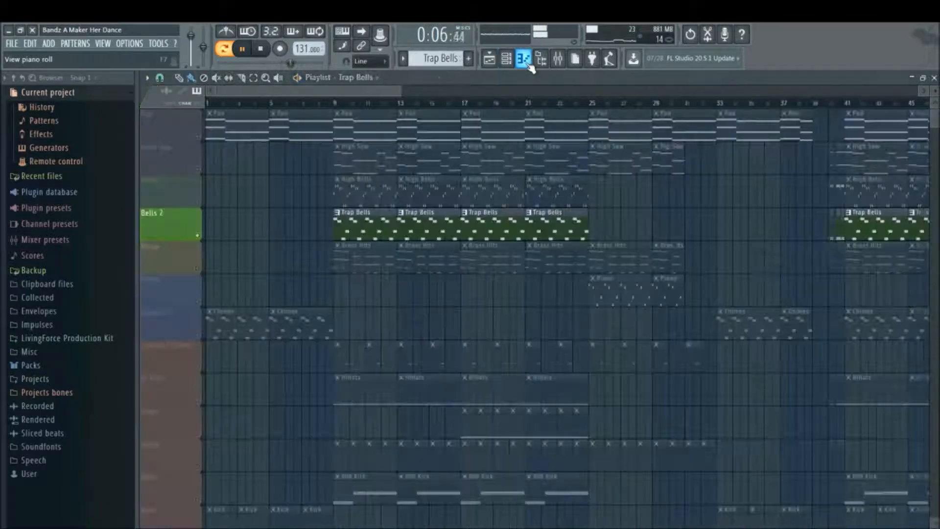
pyautogui.click(506, 59)
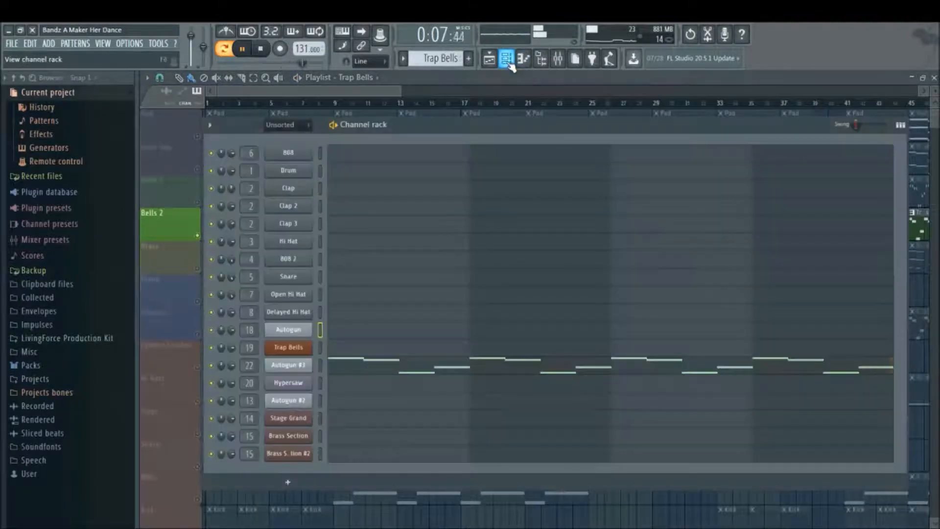
pyautogui.click(337, 363)
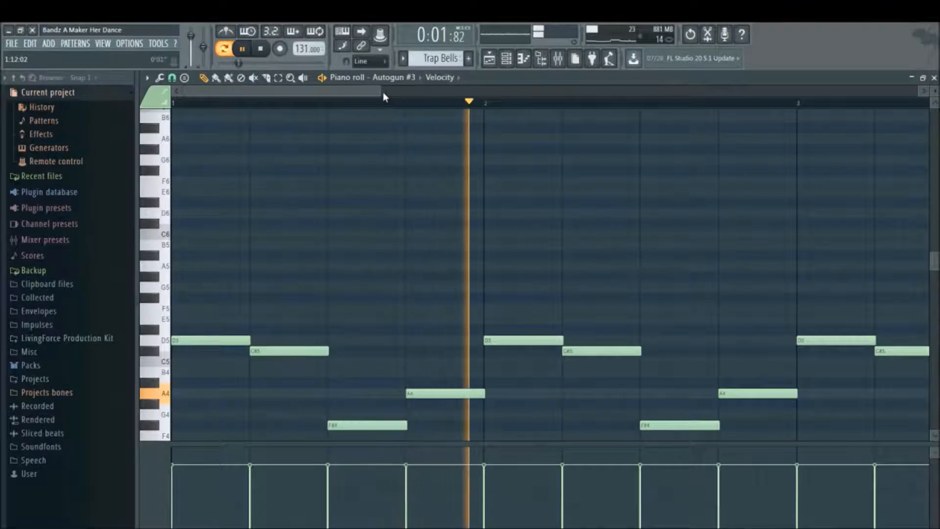
pyautogui.moveTo(381, 91); pyautogui.dragTo(492, 91)
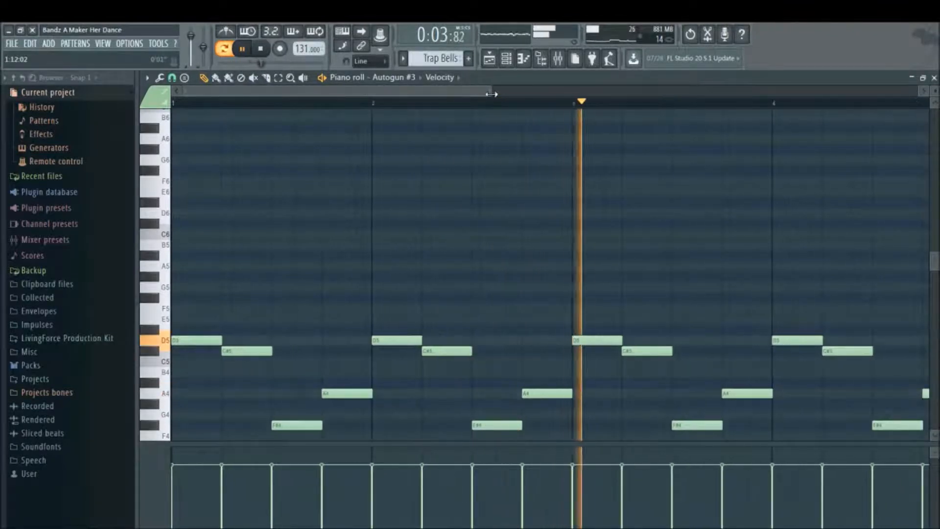
pyautogui.click(261, 49)
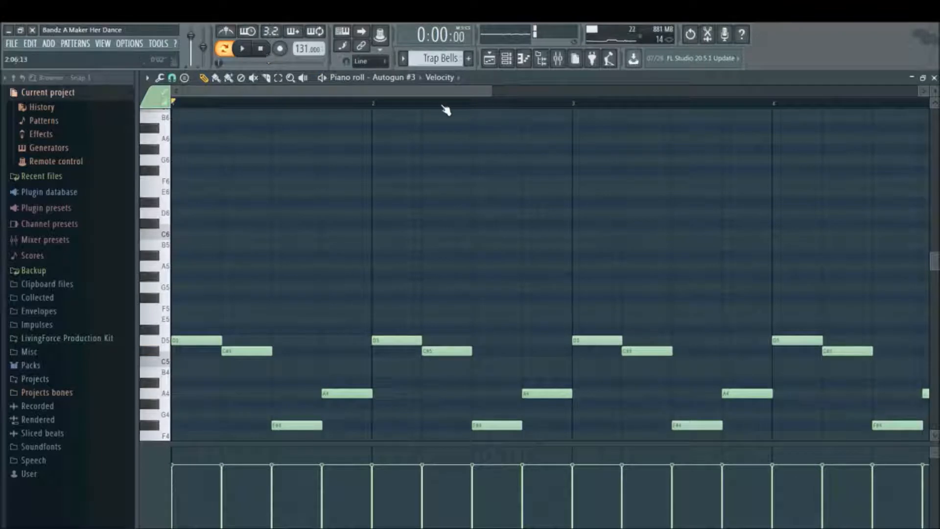
pyautogui.moveTo(491, 90); pyautogui.dragTo(529, 89)
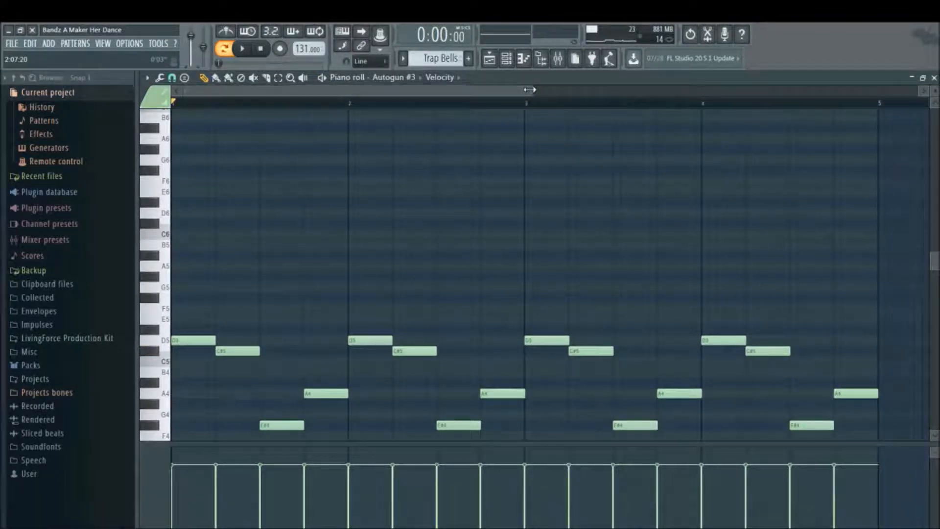
# Switch back to the High Bells pattern's Autogun notes in the piano roll and play them briefly.
pyautogui.click(402, 59)
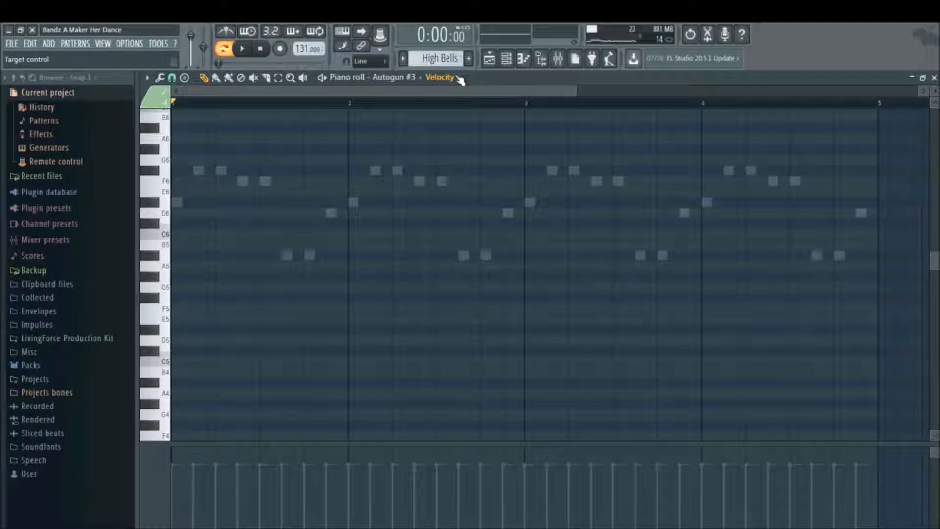
pyautogui.click(489, 59)
pyautogui.click(490, 59)
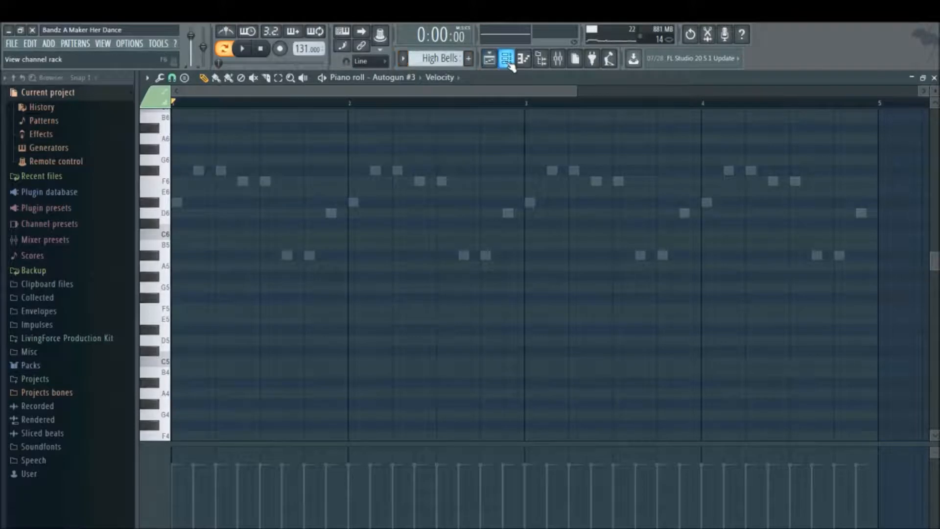
pyautogui.click(509, 63)
pyautogui.click(350, 328)
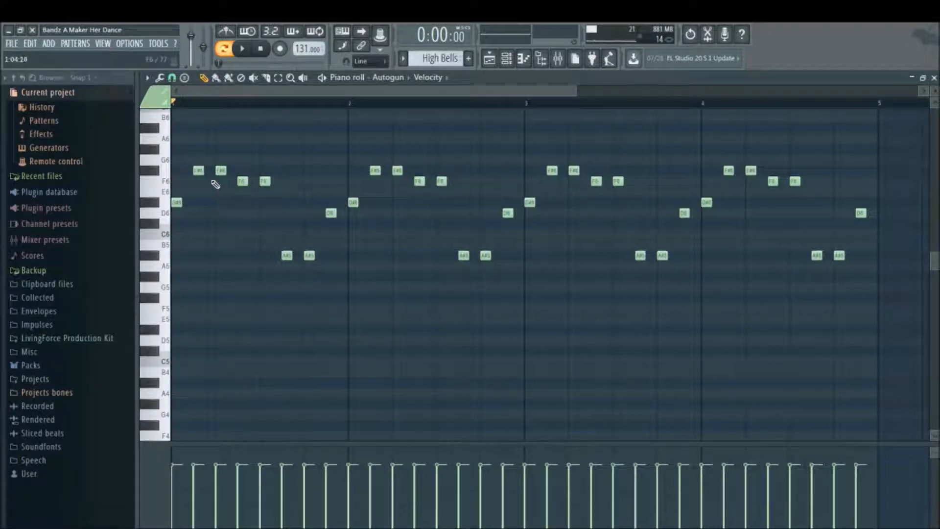
pyautogui.click(242, 50)
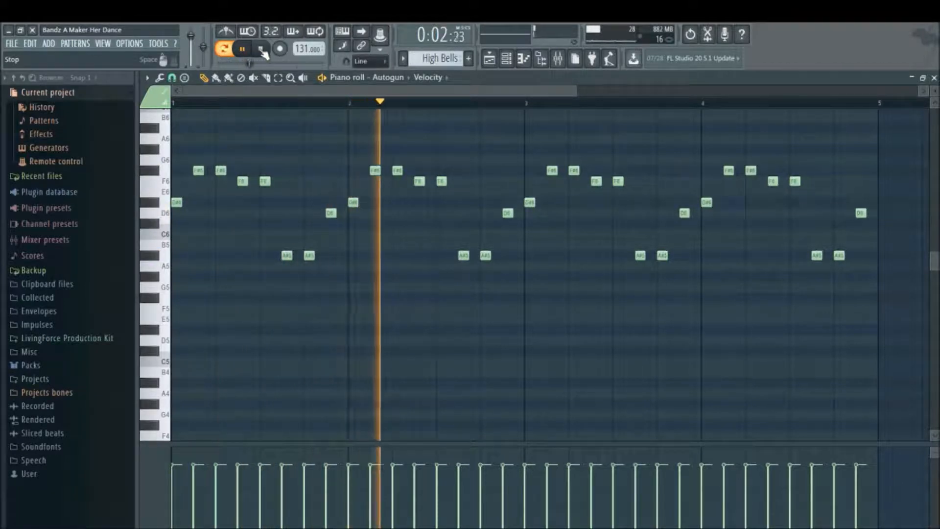
pyautogui.click(263, 51)
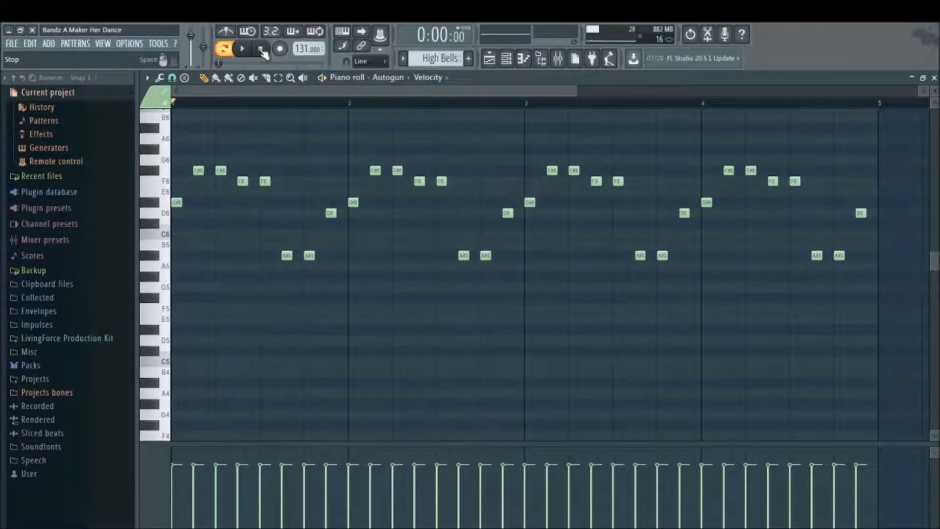
# Make Trap Bells the current pattern and reopen its Autogun #3 notes in the piano roll with all four bars in view.
pyautogui.click(402, 59)
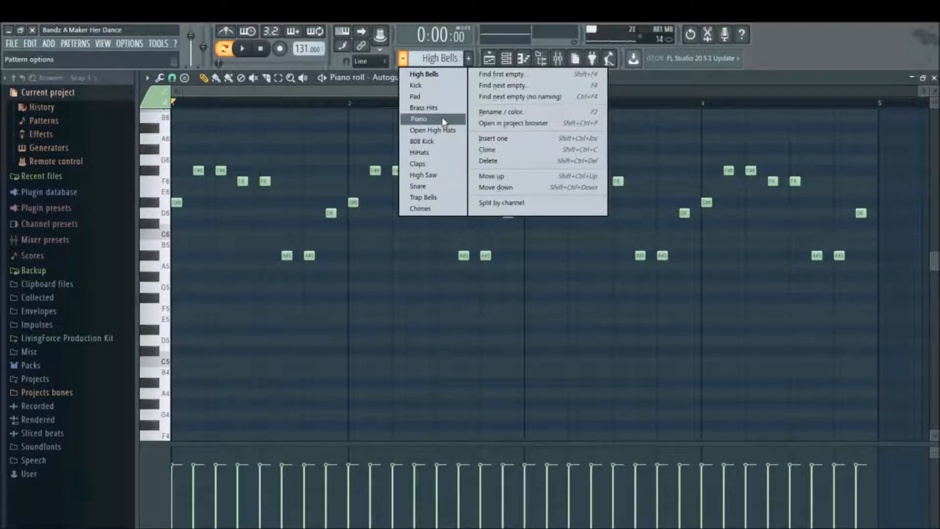
pyautogui.click(439, 196)
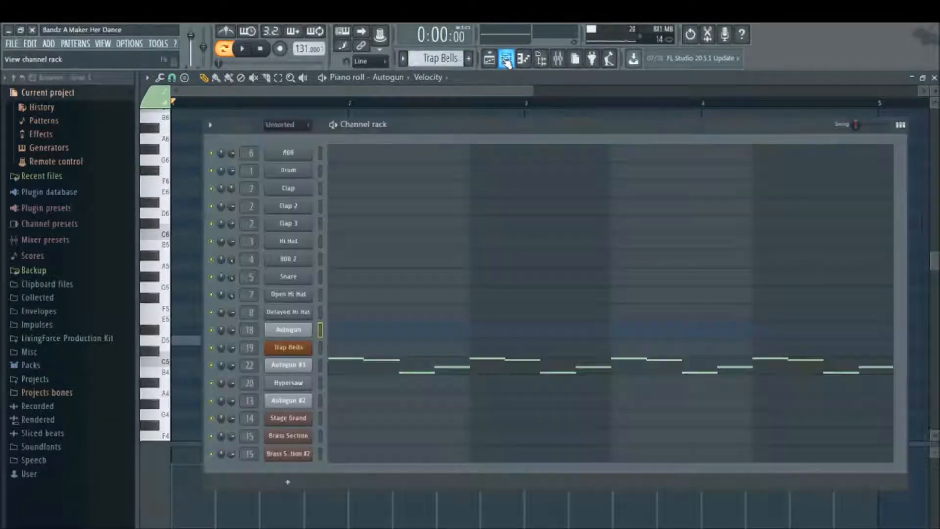
pyautogui.click(505, 60)
pyautogui.click(346, 371)
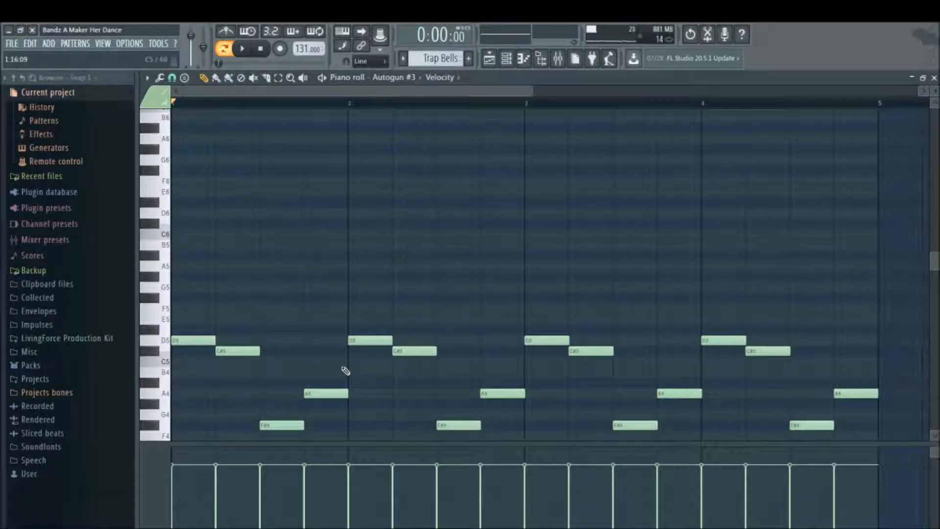
pyautogui.moveTo(530, 93); pyautogui.dragTo(573, 107)
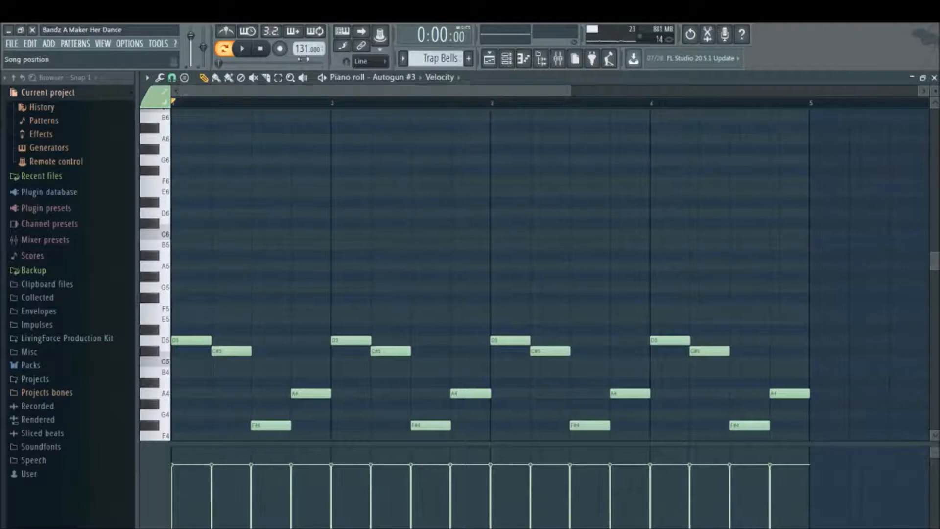
# Play the Trap Bells notes in pattern mode from the piano roll, then stop playback.
pyautogui.click(242, 49)
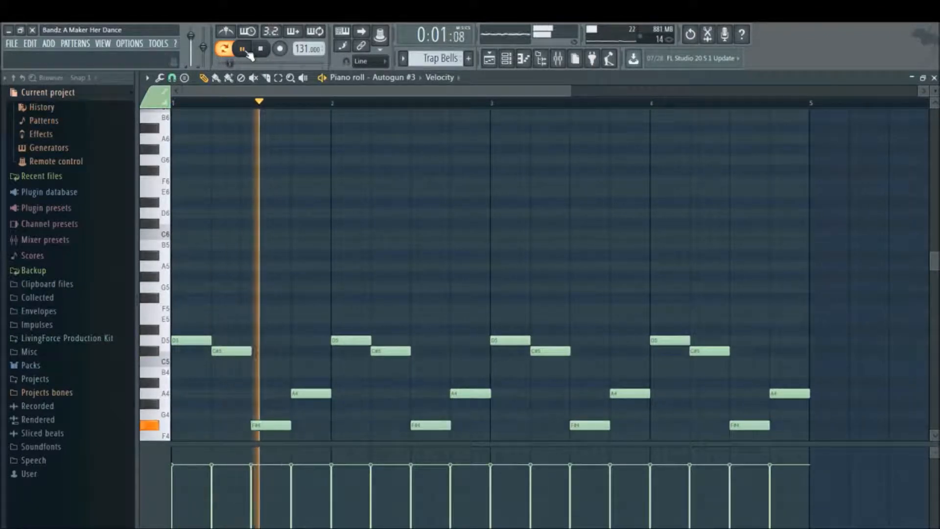
pyautogui.moveTo(936, 260); pyautogui.dragTo(937, 277)
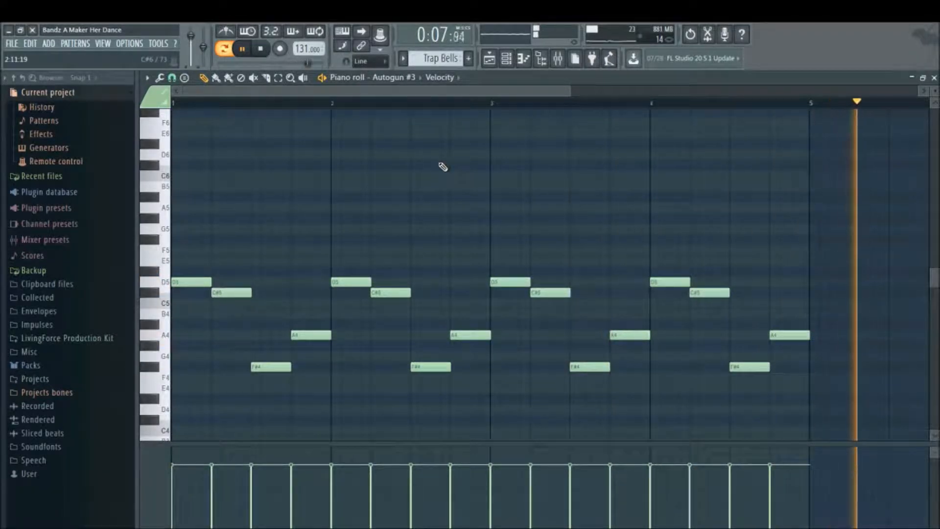
pyautogui.click(263, 51)
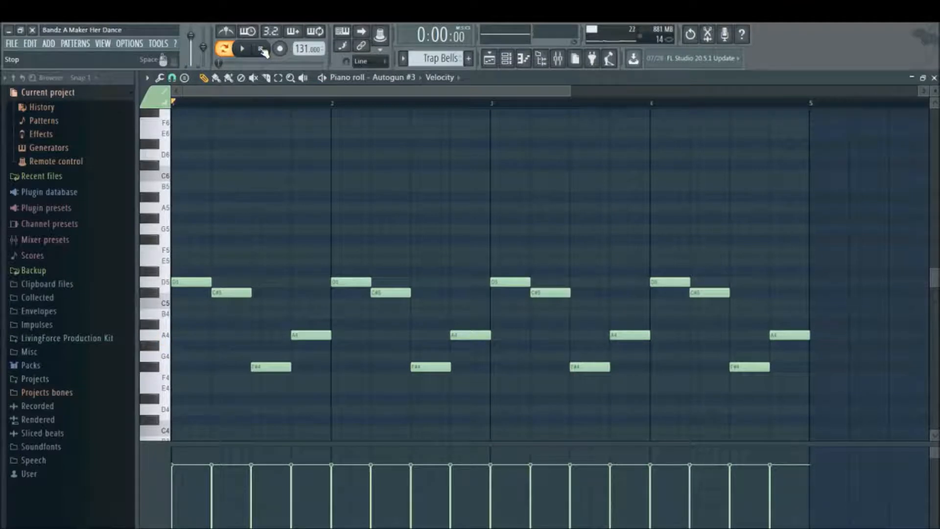
# Switch to song mode, return to the playlist, and unmute the Bells 1, Lead Saw and Pad tracks alongside Bells 2.
pyautogui.click(230, 49)
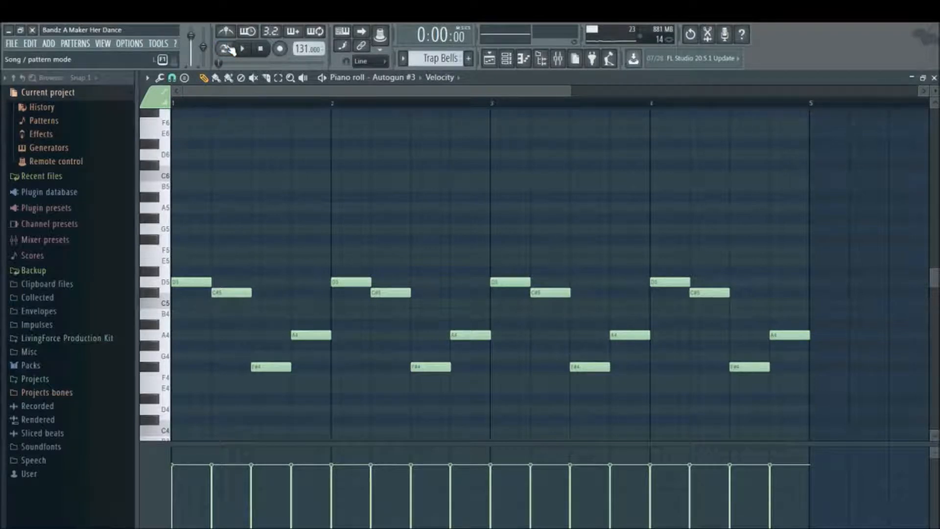
pyautogui.click(403, 58)
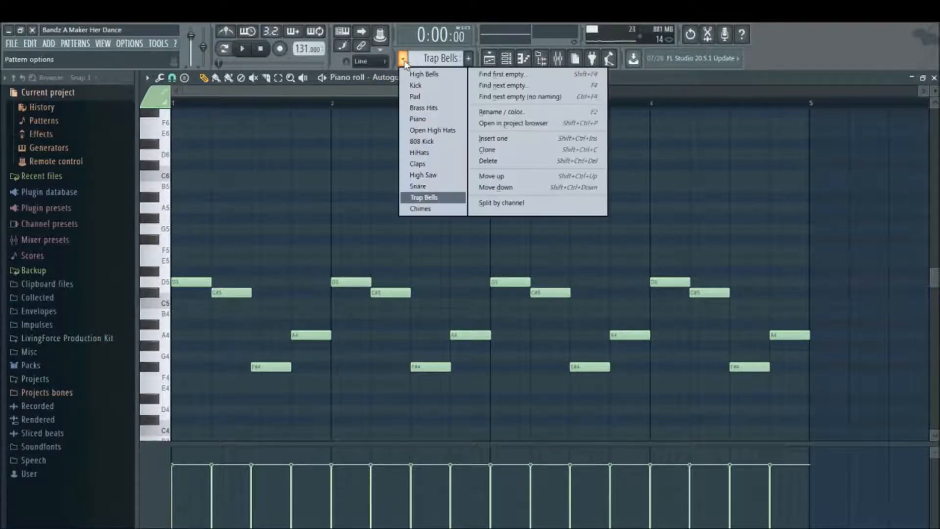
pyautogui.click(492, 59)
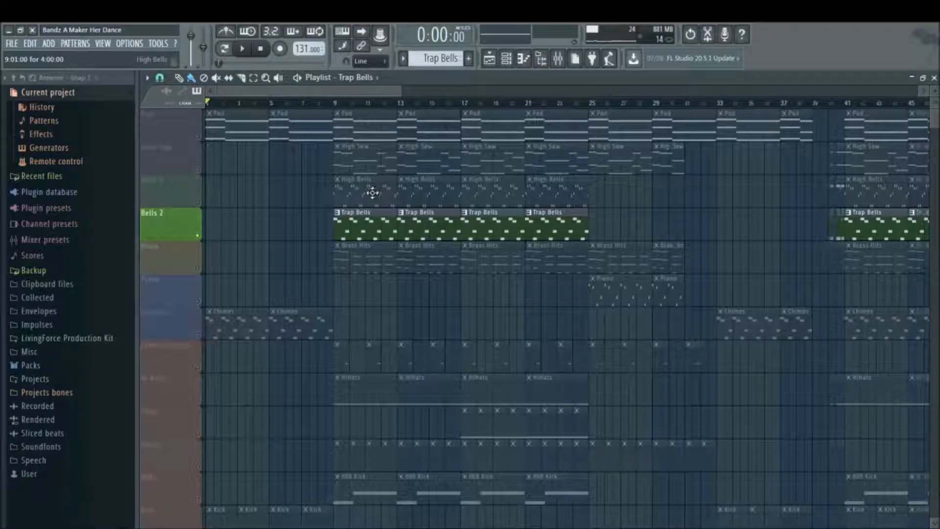
pyautogui.click(201, 203)
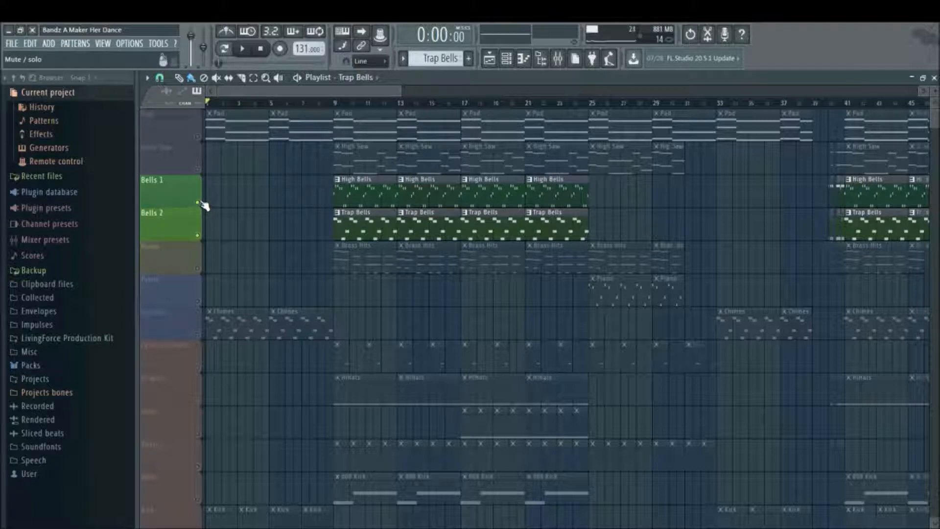
pyautogui.click(198, 170)
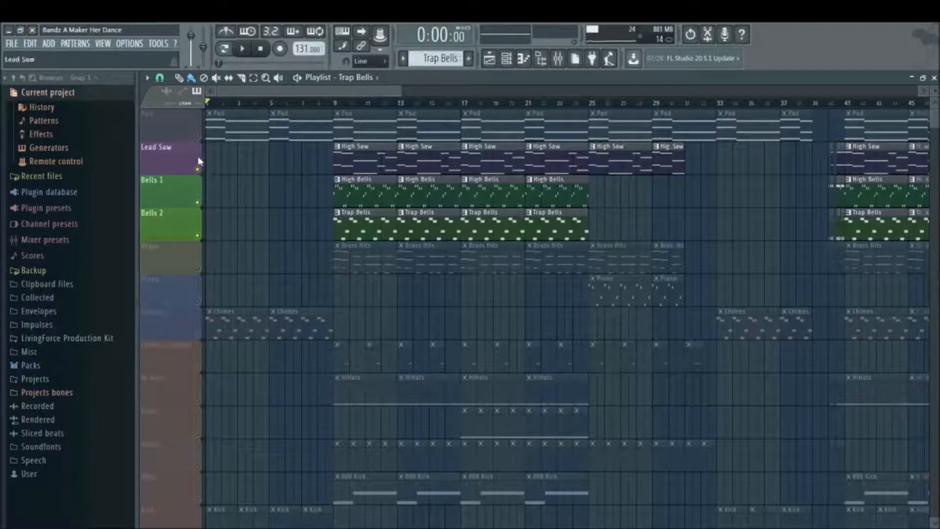
pyautogui.click(197, 136)
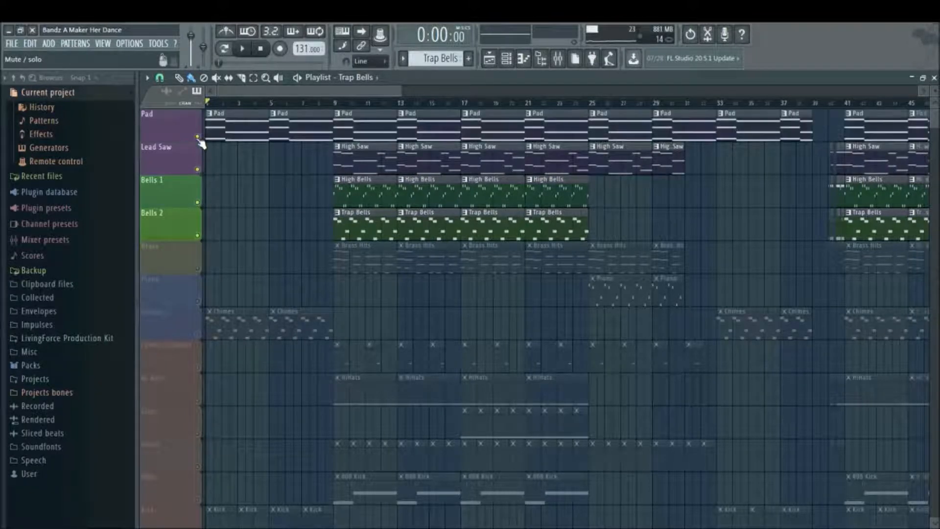
# Play the Pad, Lead Saw and both Bells tracks together from bar 9, then stop playback.
pyautogui.click(333, 106)
pyautogui.click(243, 50)
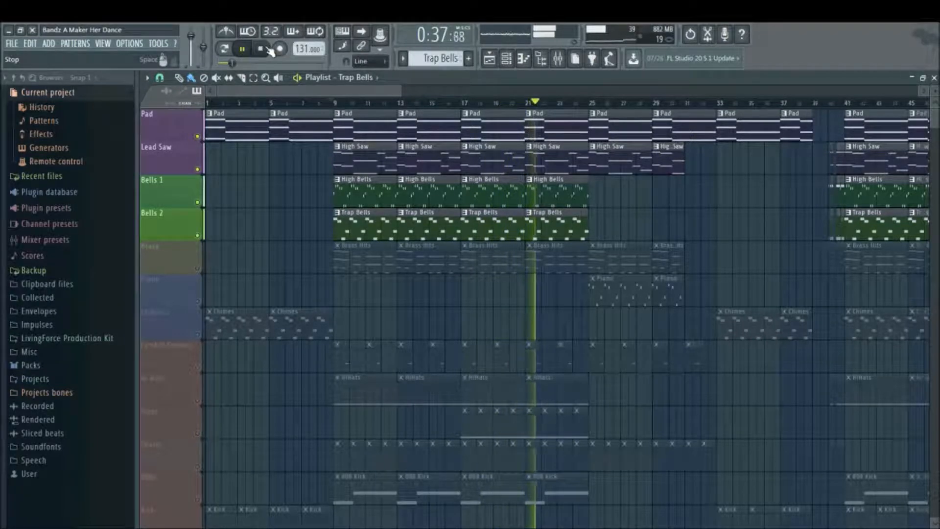
pyautogui.click(268, 49)
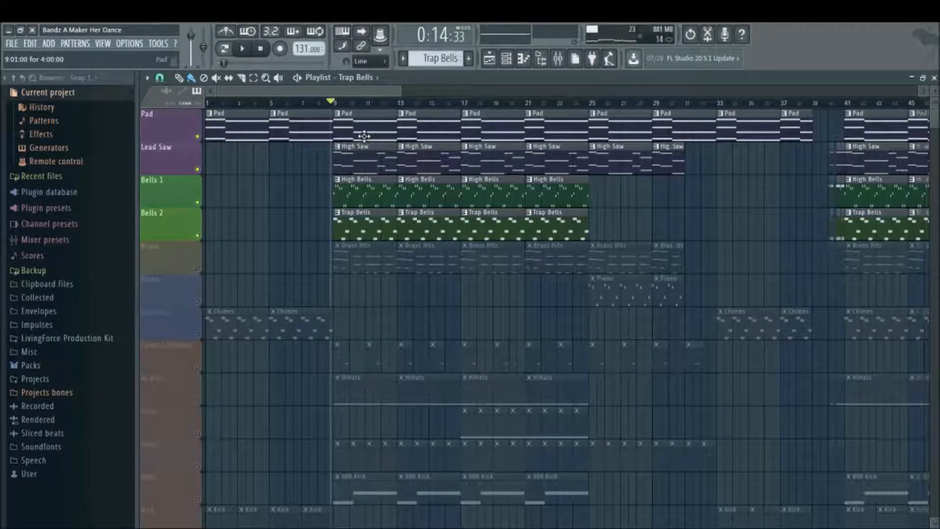
# Mute the Bells 2, Bells 1, Lead Saw and Pad tracks in the playlist.
pyautogui.click(197, 235)
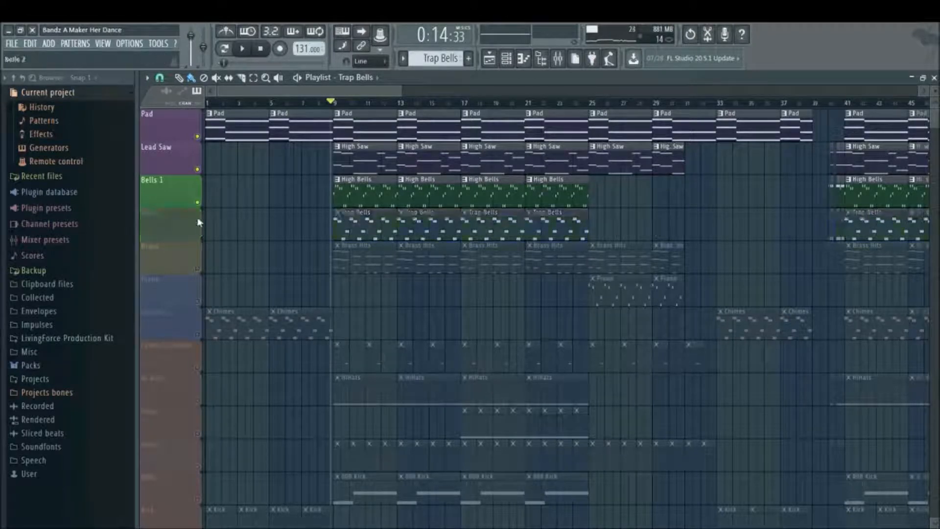
pyautogui.click(197, 202)
pyautogui.click(198, 170)
pyautogui.click(197, 137)
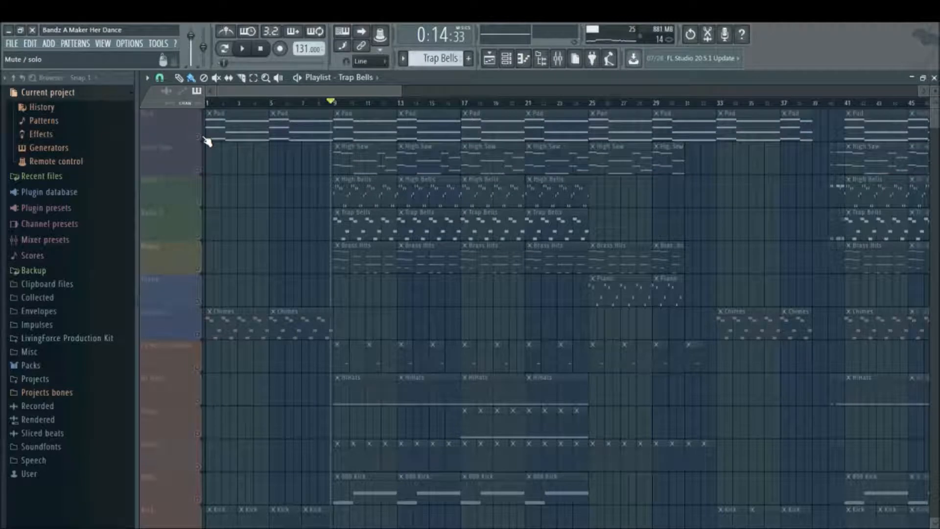
# Make Brass Hits the current pattern and unmute only the Brass track in the playlist.
pyautogui.click(404, 63)
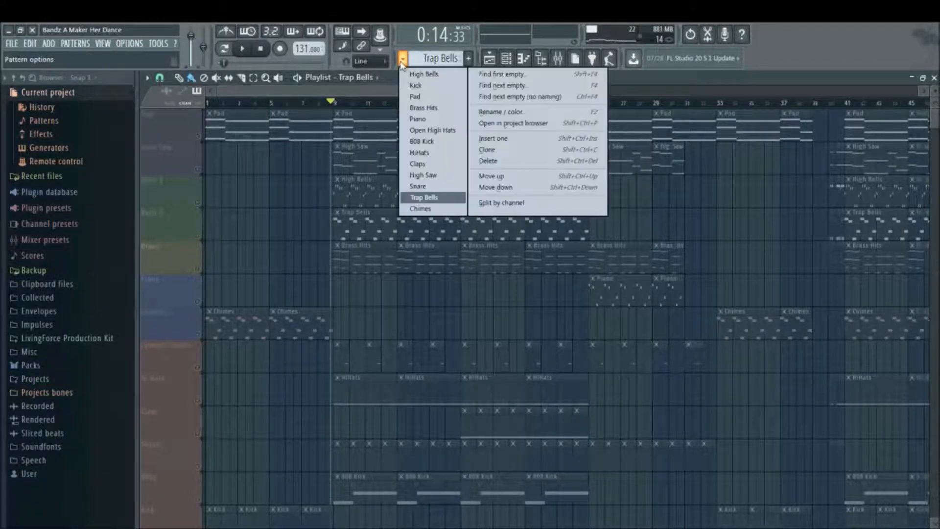
pyautogui.click(424, 112)
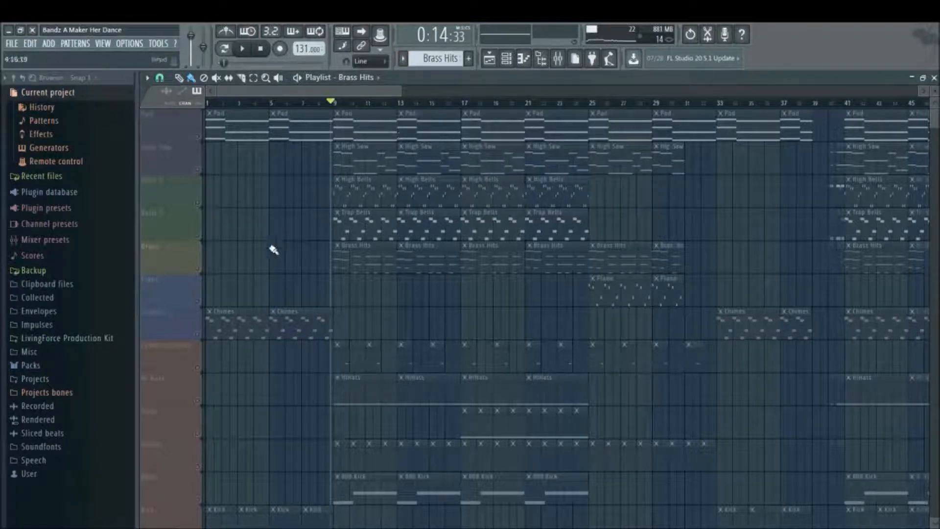
pyautogui.click(200, 267)
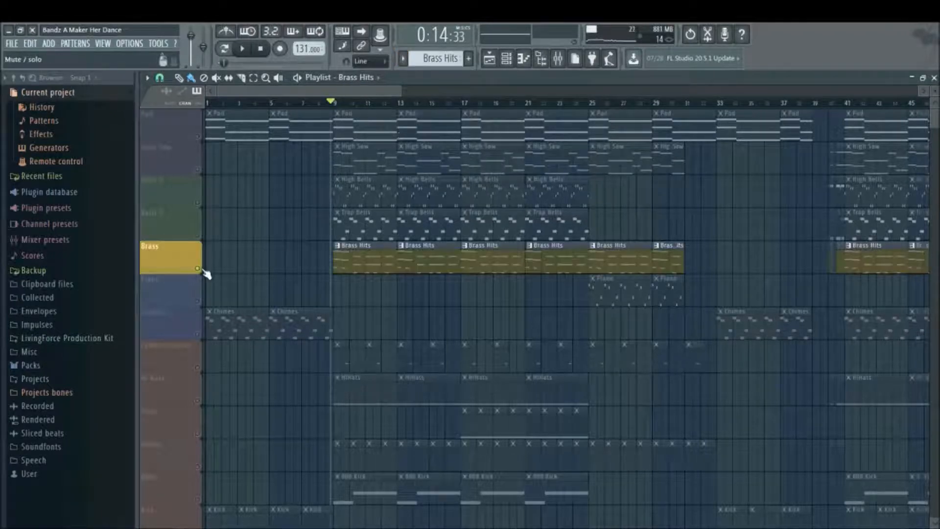
# Show the channel rack and inspect the Brass Section channel's DirectWave instrument, then close its window.
pyautogui.click(492, 65)
pyautogui.click(492, 65)
pyautogui.click(507, 60)
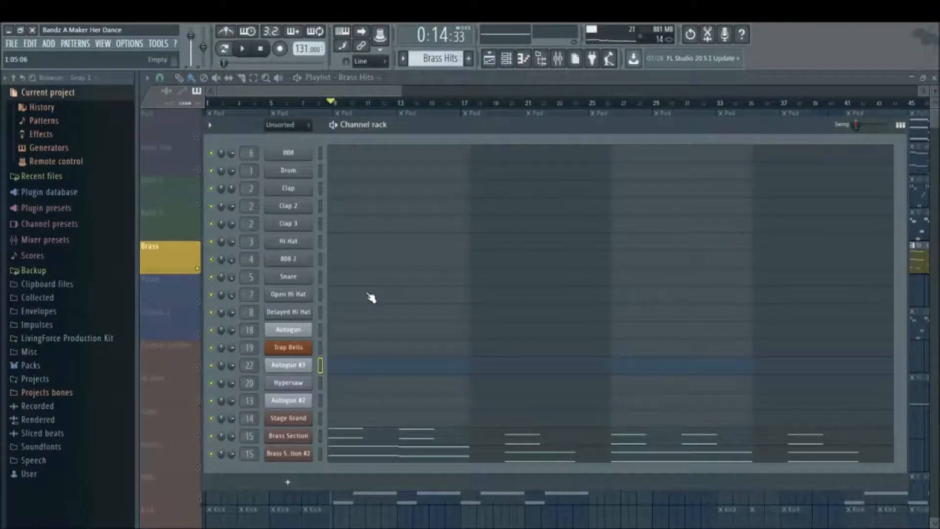
pyautogui.click(288, 436)
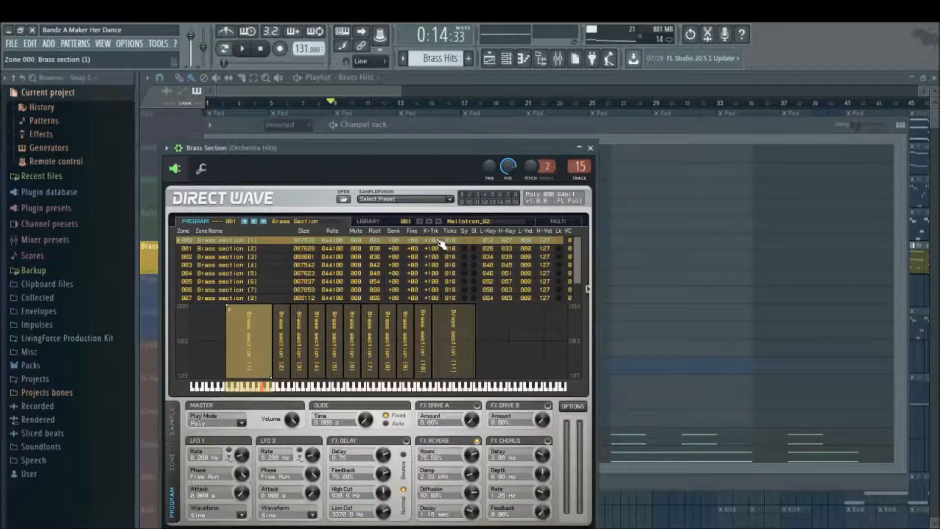
pyautogui.click(591, 147)
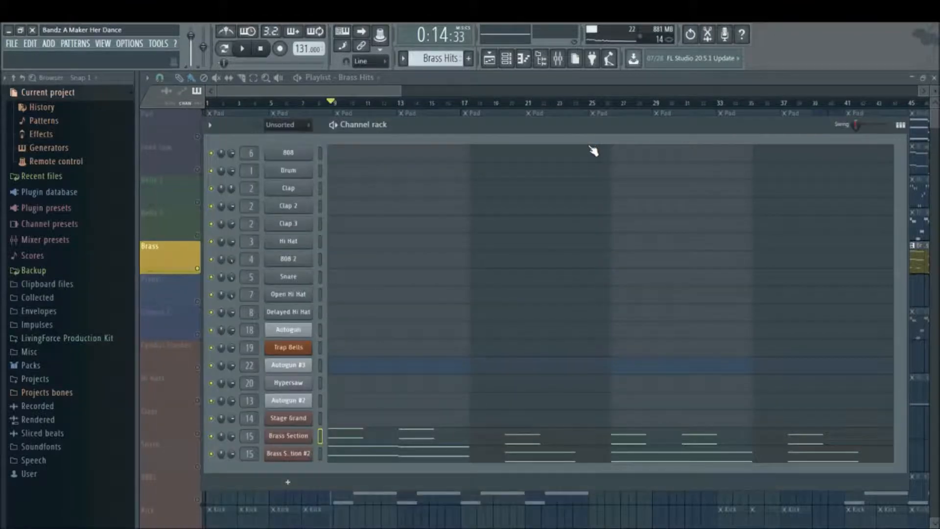
# Play the Brass Hits pattern in pattern mode, stop it, and check the Brass Section instrument window once more.
pyautogui.click(242, 49)
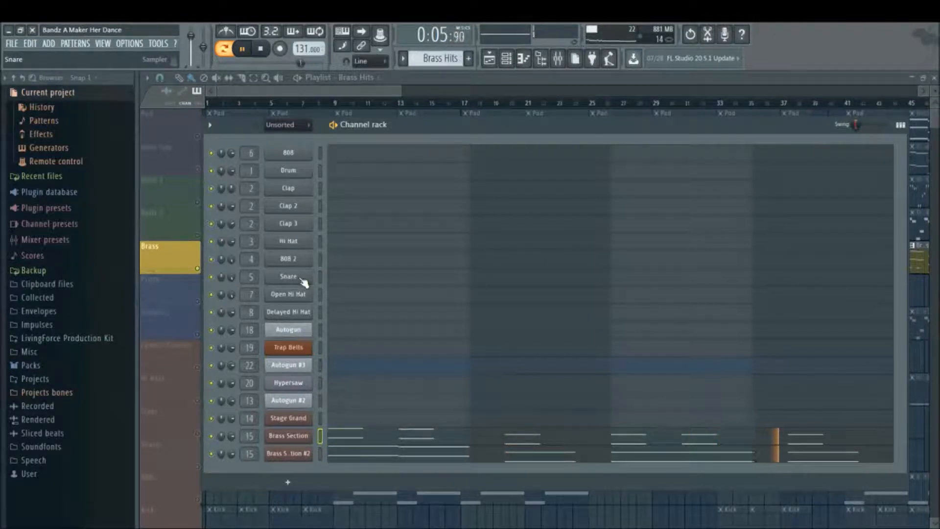
pyautogui.click(264, 50)
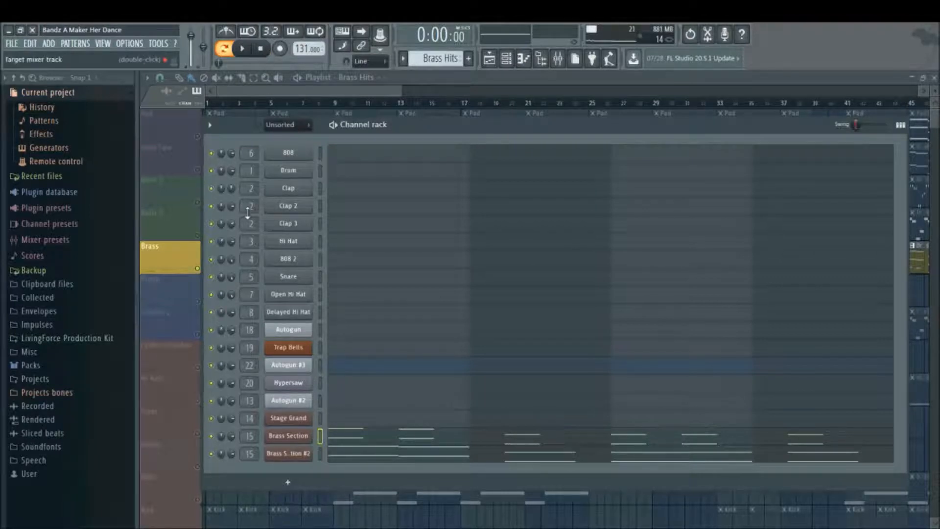
pyautogui.click(305, 438)
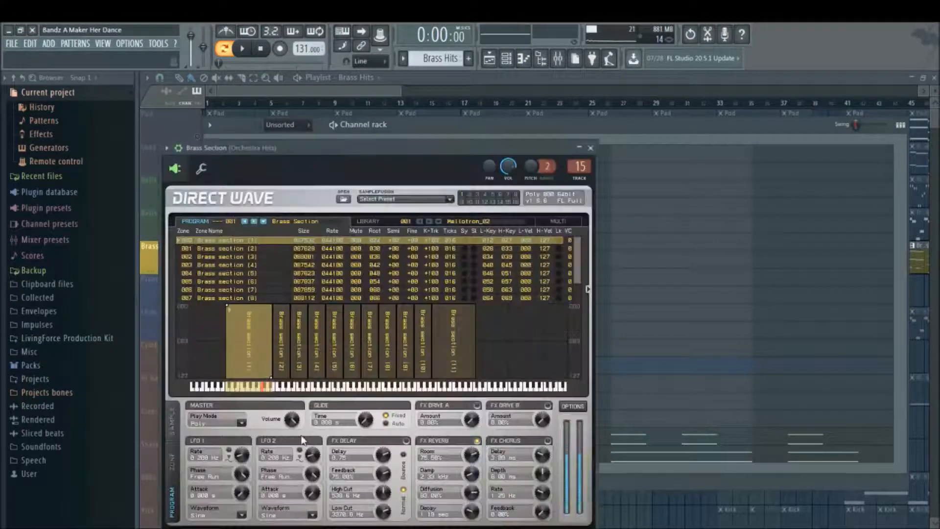
pyautogui.click(591, 148)
# Open the Brass Section notes in the piano roll, bring the low octaves into view, and play them before stopping.
pyautogui.click(468, 435)
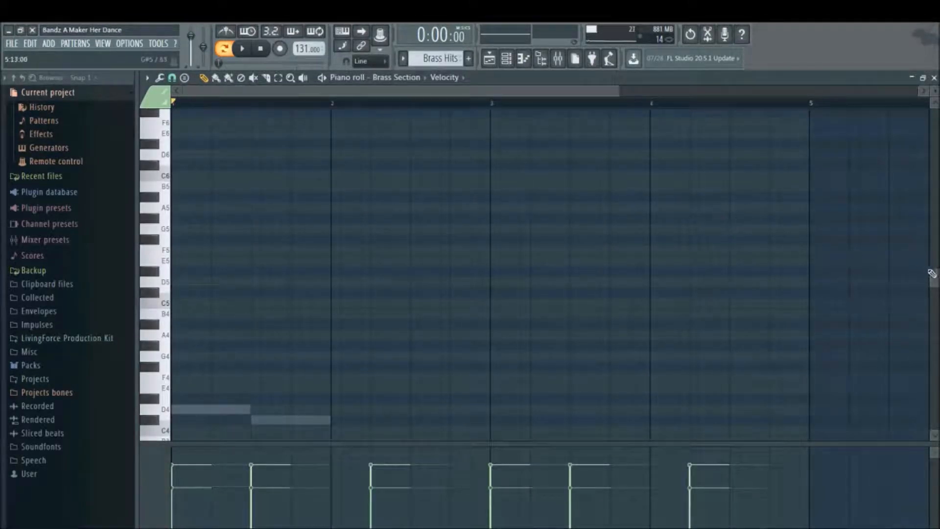
pyautogui.moveTo(934, 276); pyautogui.dragTo(936, 375)
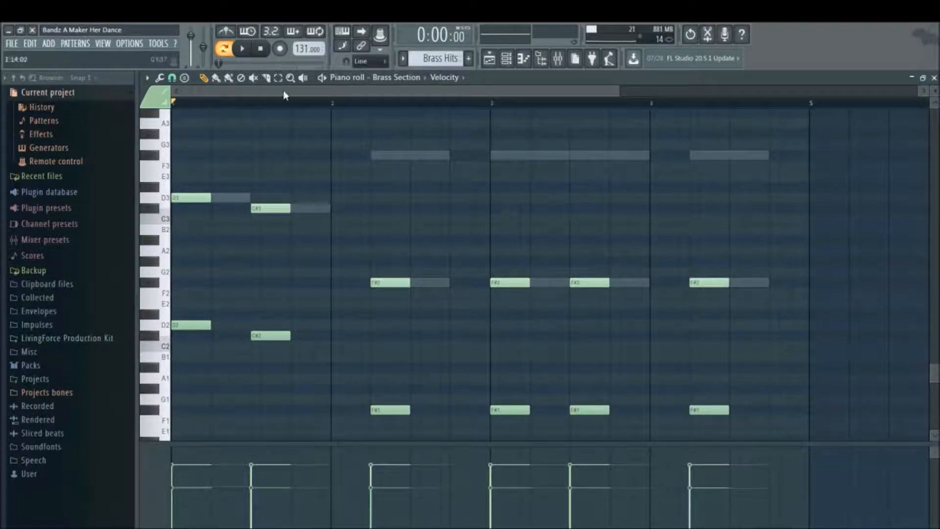
pyautogui.click(242, 49)
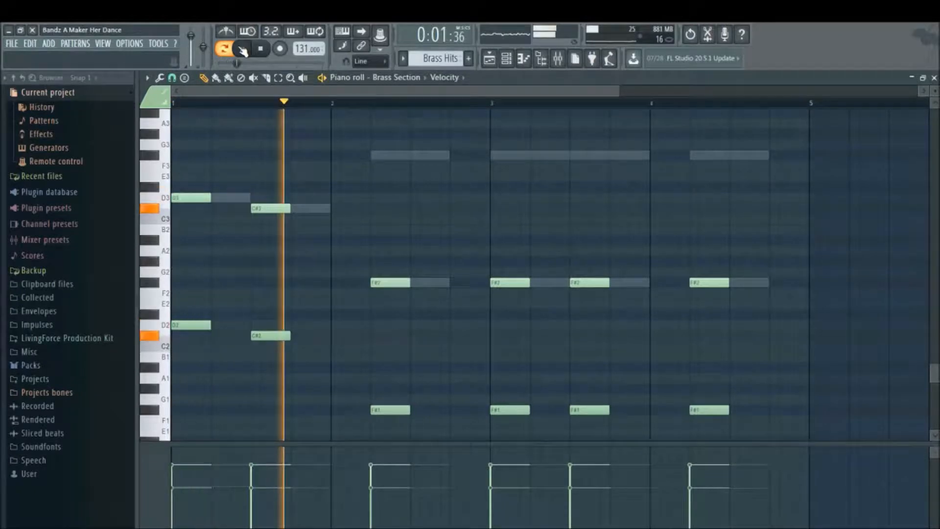
pyautogui.moveTo(936, 378)
pyautogui.mouseDown()
pyautogui.moveTo(937, 399)
pyautogui.moveTo(936, 380)
pyautogui.mouseUp()
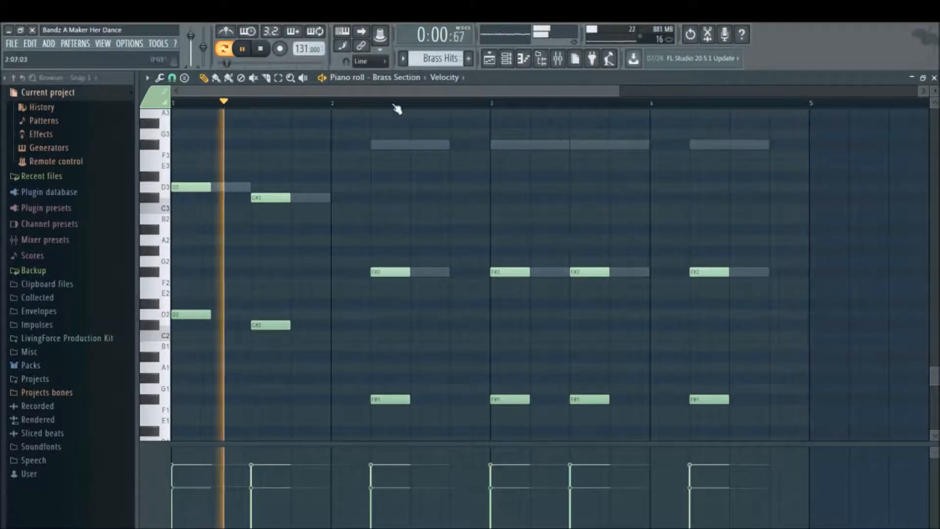
pyautogui.click(258, 53)
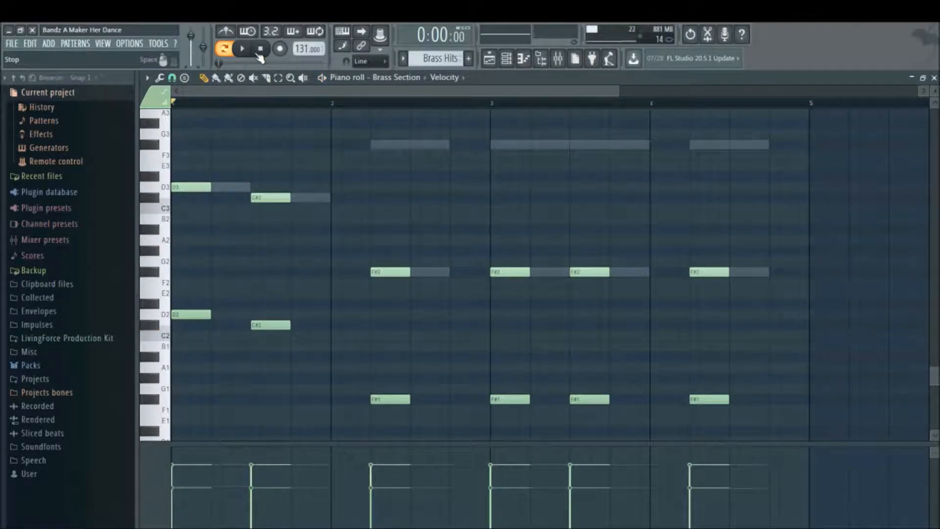
# Switch to song mode, keep Brass Hits as the current pattern, and open the Brass Section #2 notes in the piano roll.
pyautogui.click(227, 49)
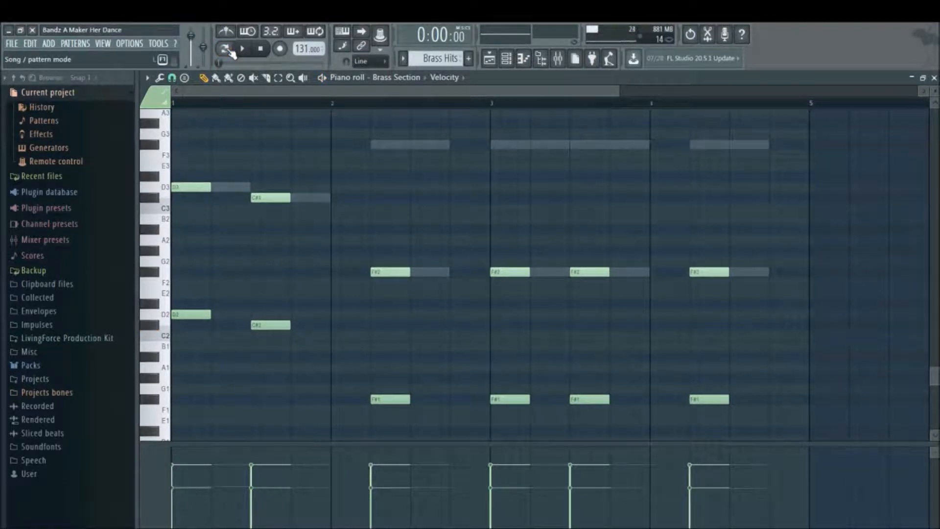
pyautogui.click(405, 59)
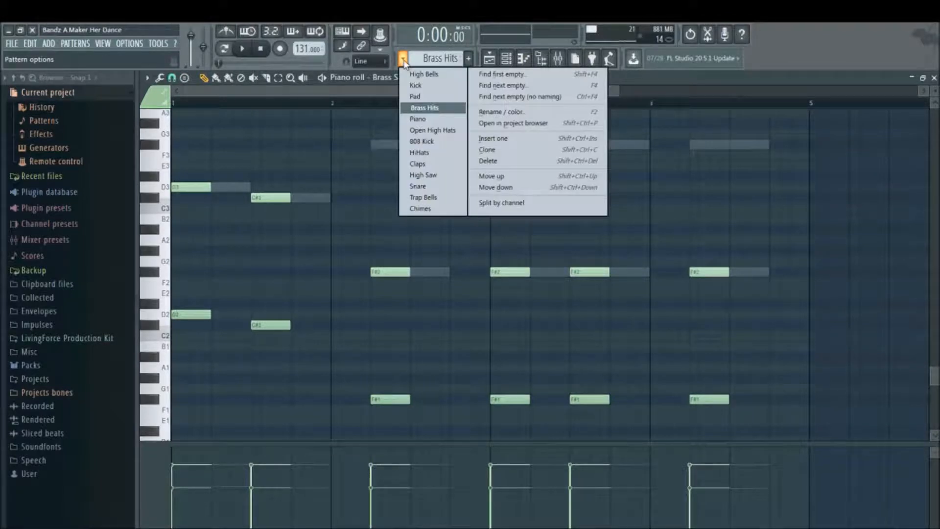
pyautogui.click(425, 107)
pyautogui.click(514, 60)
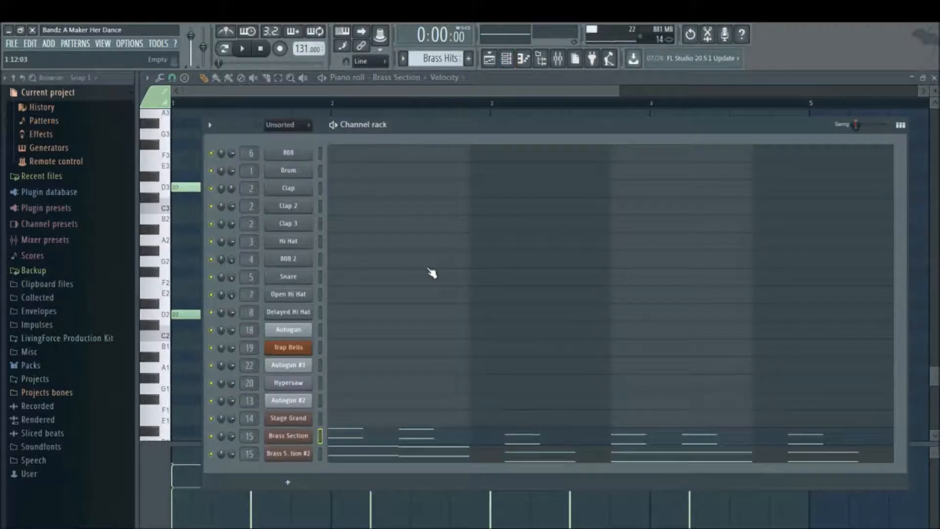
pyautogui.click(370, 456)
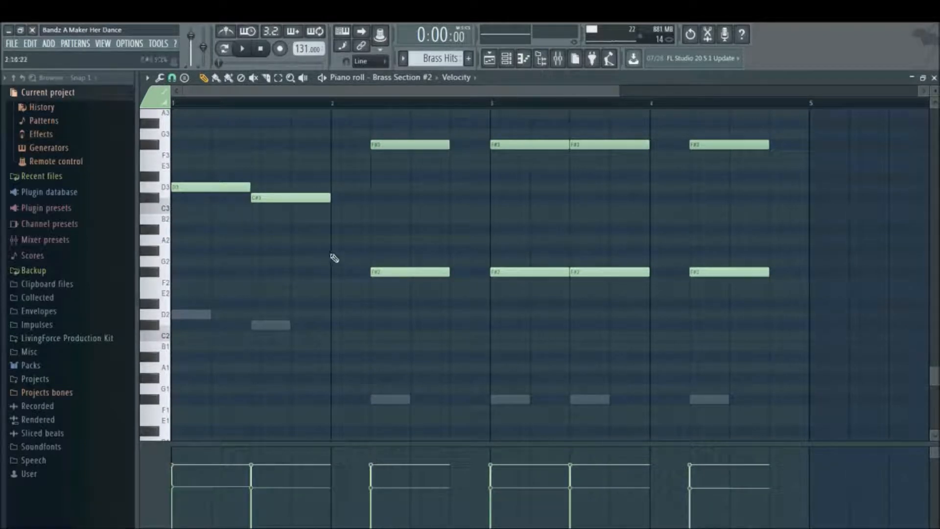
# Play the Brass Section #2 notes in pattern mode, stop playback, and examine the higher notes up to D4.
pyautogui.click(224, 49)
pyautogui.click(240, 53)
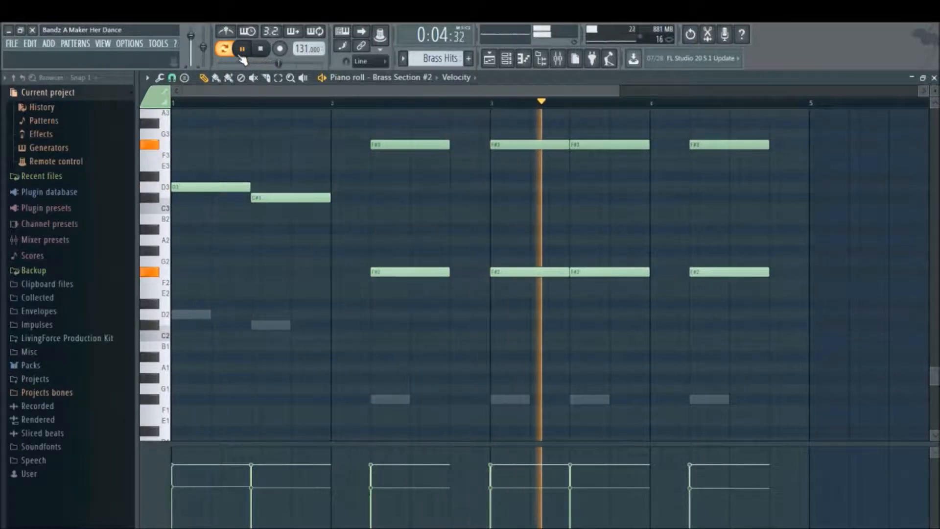
pyautogui.click(267, 54)
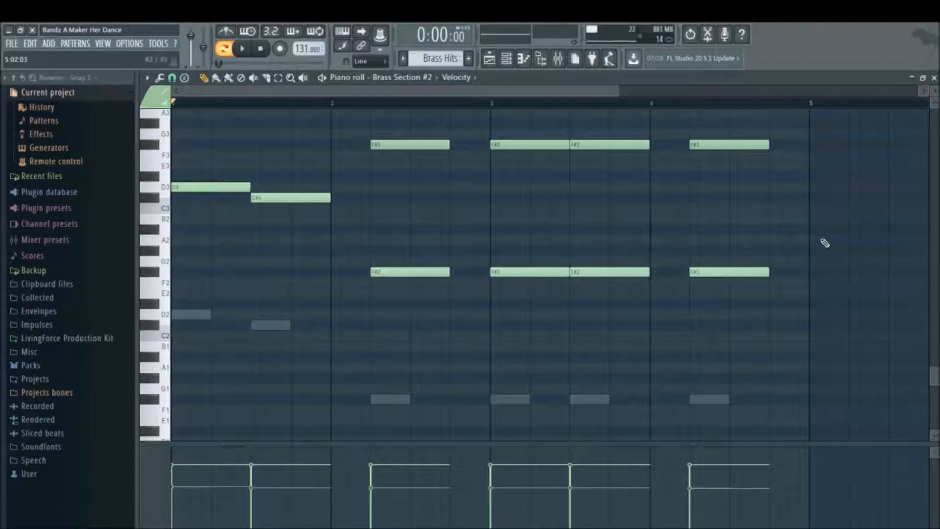
pyautogui.moveTo(935, 375); pyautogui.dragTo(936, 349)
pyautogui.moveTo(935, 349); pyautogui.dragTo(934, 323)
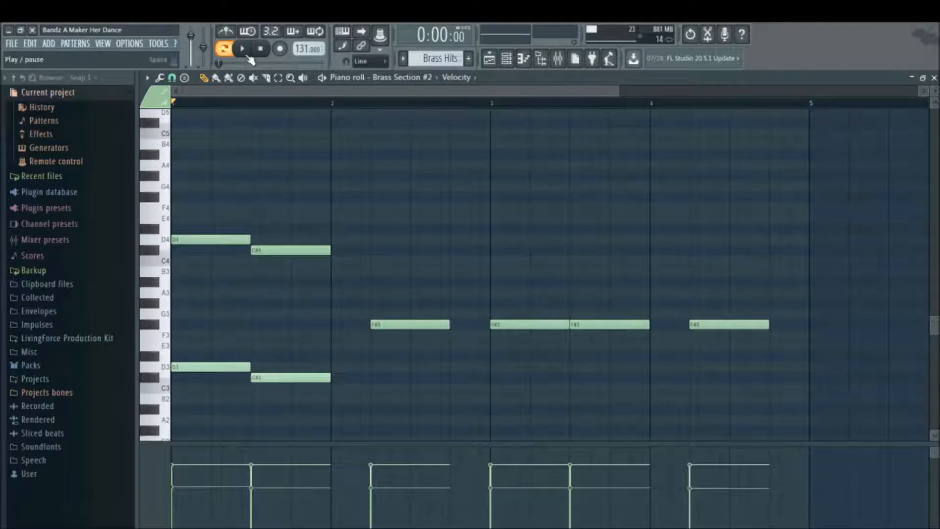
# Return to the playlist in song mode, set the playhead at bar 9, and unmute Pad, Lead Saw, Bells 1 and Bells 2.
pyautogui.click(488, 56)
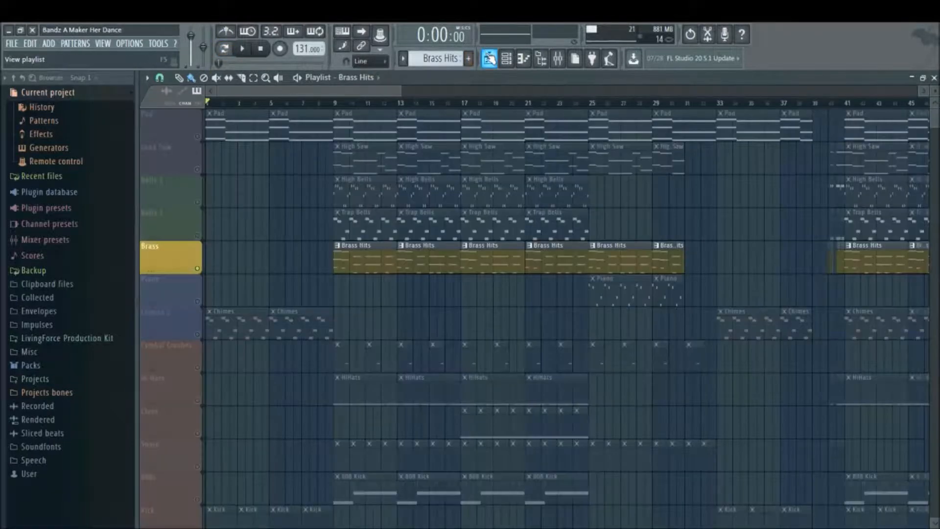
pyautogui.click(335, 103)
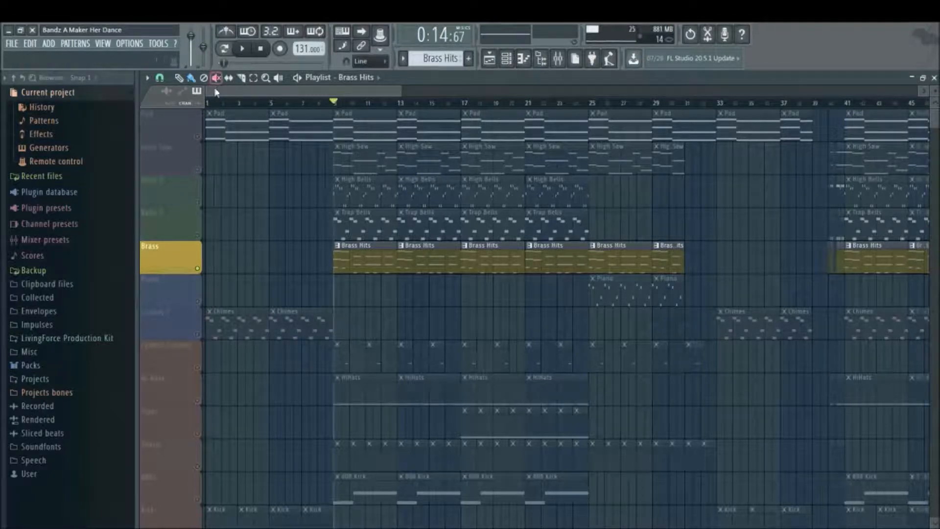
pyautogui.click(197, 136)
pyautogui.click(198, 169)
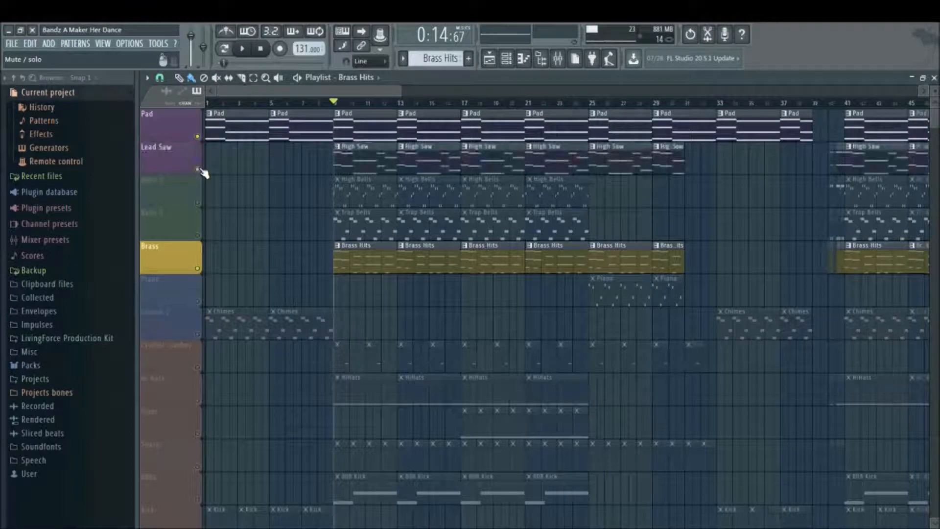
pyautogui.click(198, 201)
pyautogui.click(198, 236)
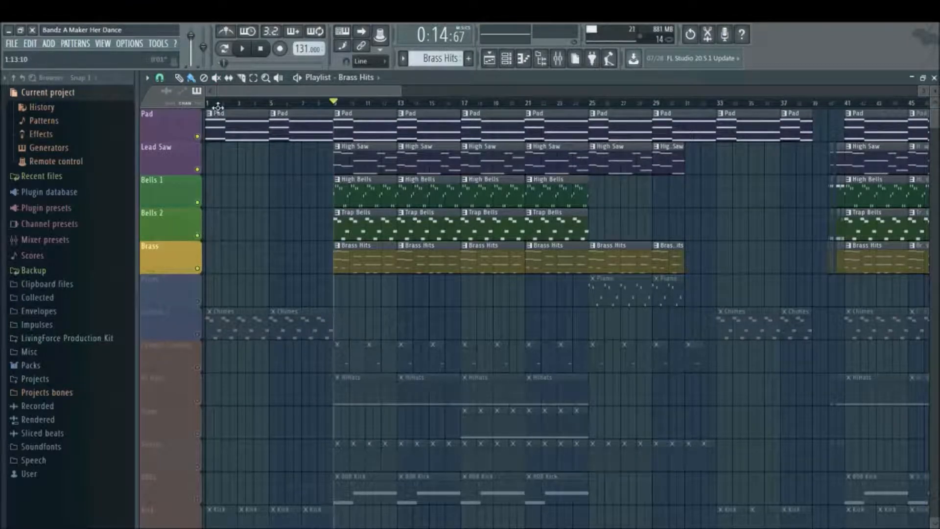
# Play the Pad, Lead Saw, Bells 1, Bells 2 and Brass layers together from bar 9, and stop playback.
pyautogui.click(242, 49)
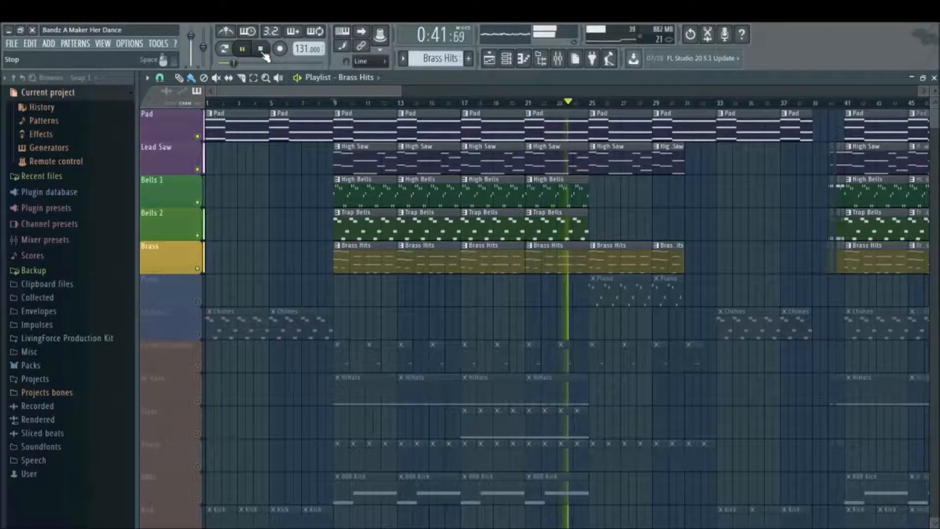
pyautogui.click(263, 54)
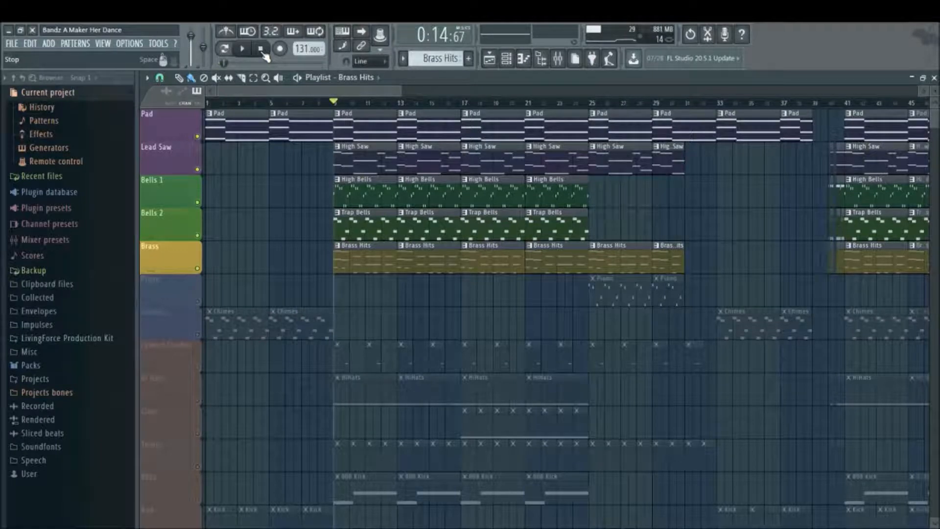
# Mute the Brass, Bells 2, Bells 1, Lead Saw and Pad tracks, and unmute the Piano track.
pyautogui.click(198, 268)
pyautogui.click(197, 235)
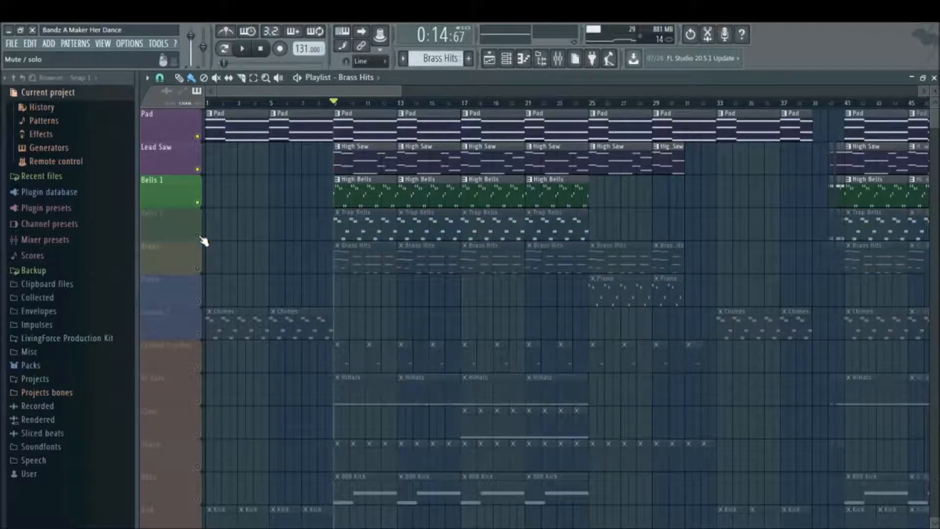
pyautogui.click(197, 202)
pyautogui.click(197, 169)
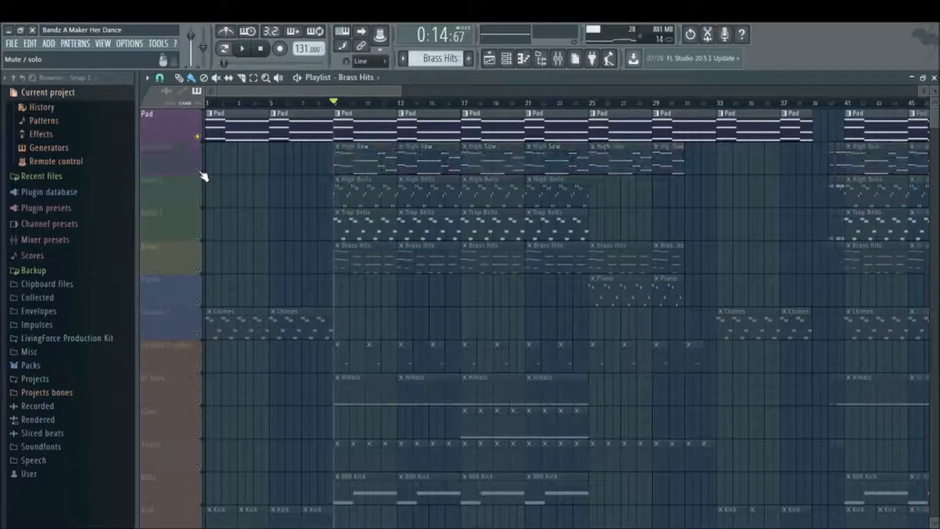
pyautogui.click(197, 137)
pyautogui.click(198, 302)
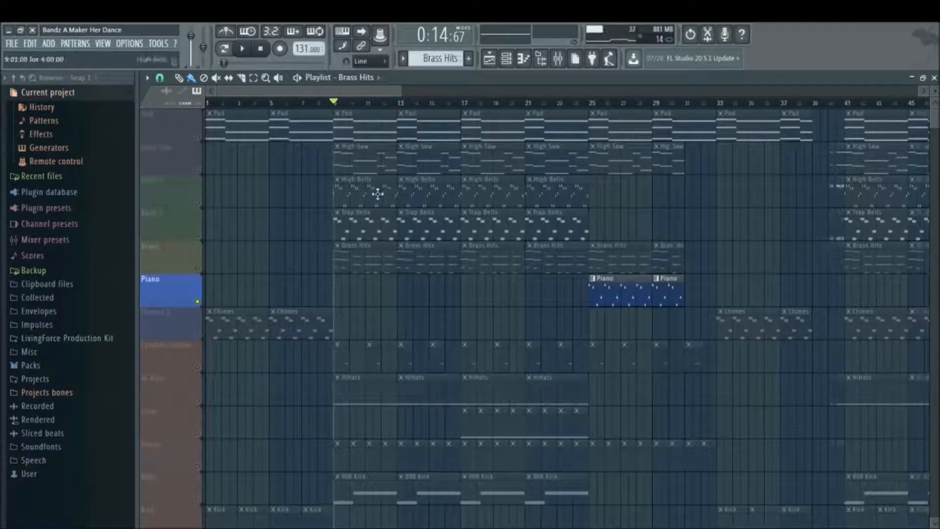
# Make Piano the current pattern and open its Autogun #2 notes in the piano roll.
pyautogui.click(404, 59)
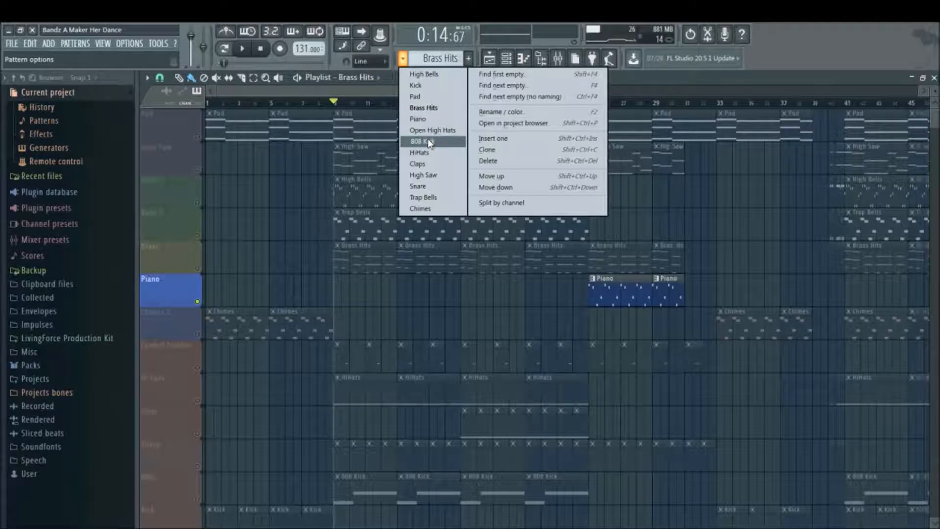
pyautogui.click(430, 120)
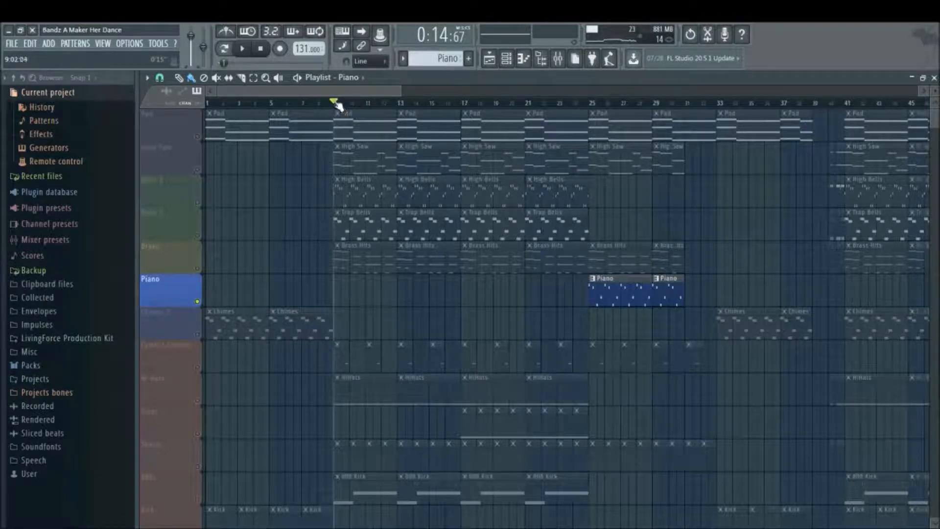
pyautogui.moveTo(337, 105); pyautogui.dragTo(325, 108)
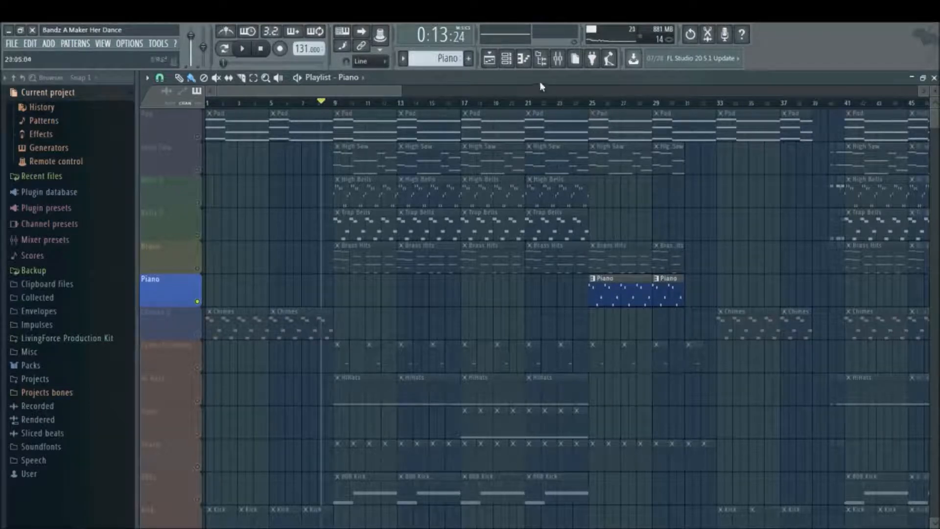
pyautogui.click(523, 60)
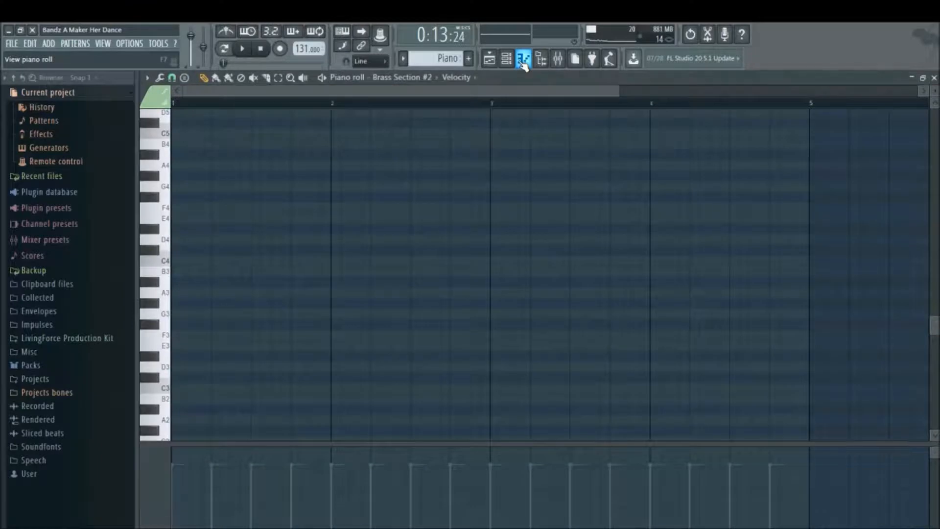
pyautogui.click(523, 60)
pyautogui.click(507, 60)
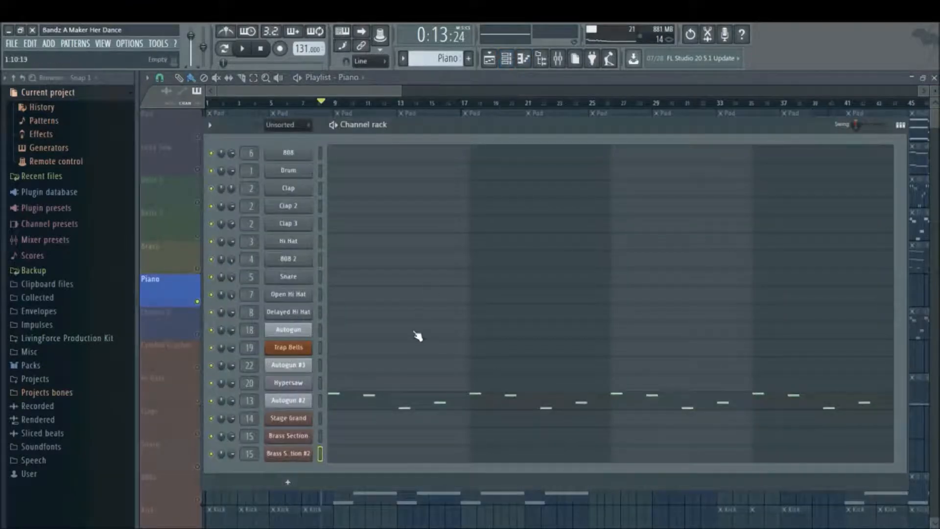
pyautogui.click(417, 400)
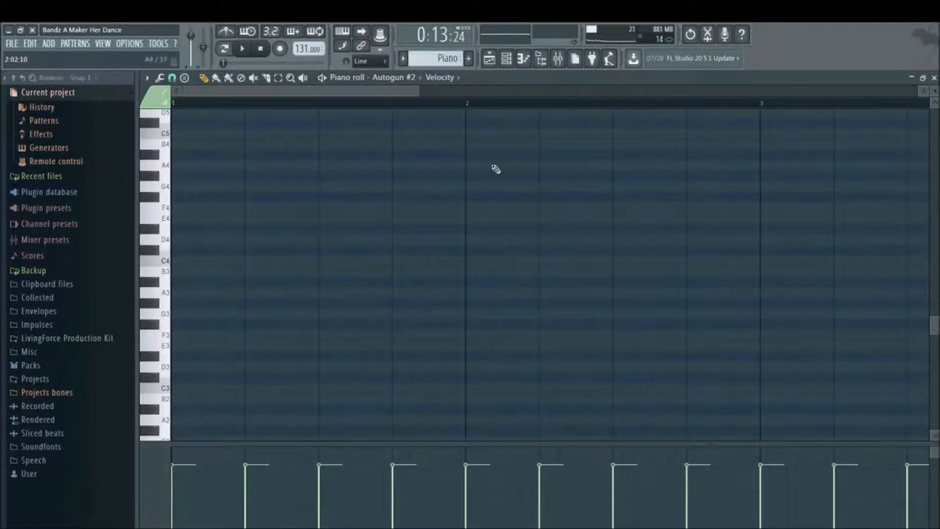
# Bring all four bars of the high Autogun #2 notes into view, play them in pattern mode, and stop.
pyautogui.moveTo(936, 322); pyautogui.dragTo(936, 222)
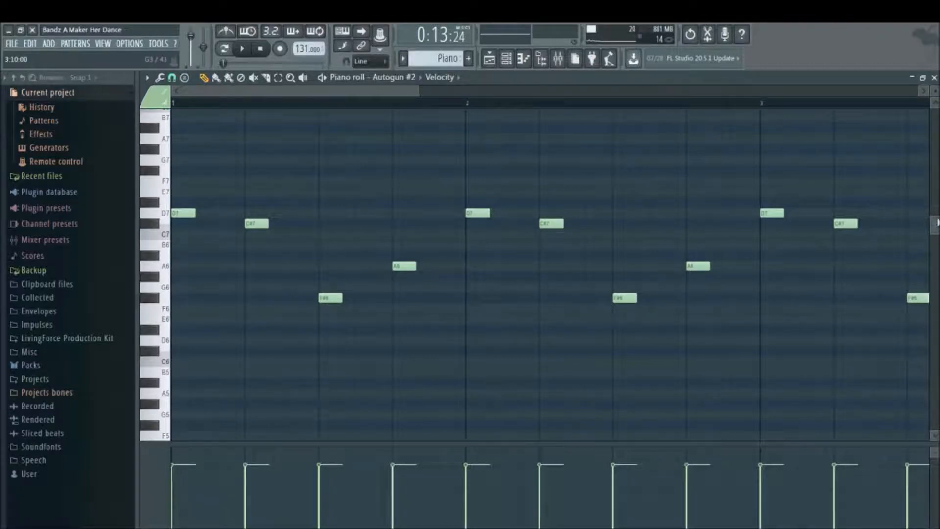
pyautogui.moveTo(420, 93); pyautogui.dragTo(607, 102)
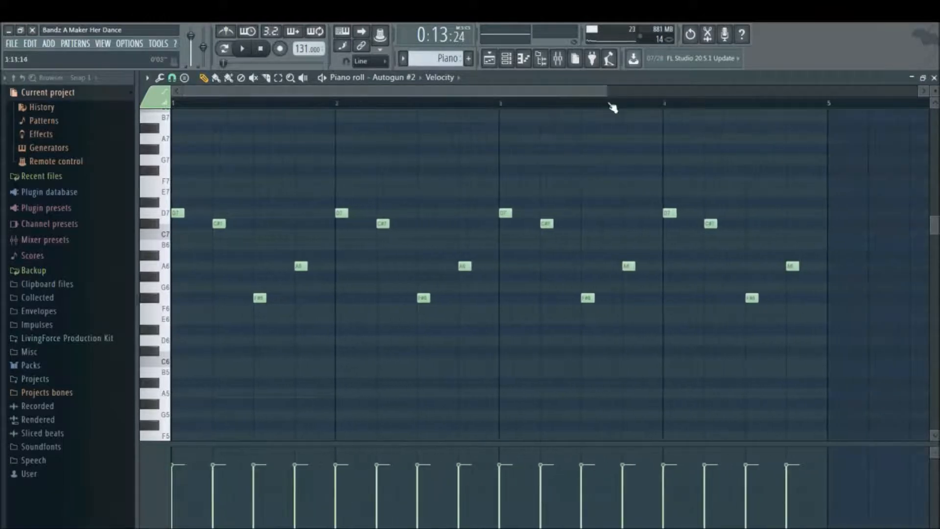
pyautogui.click(242, 49)
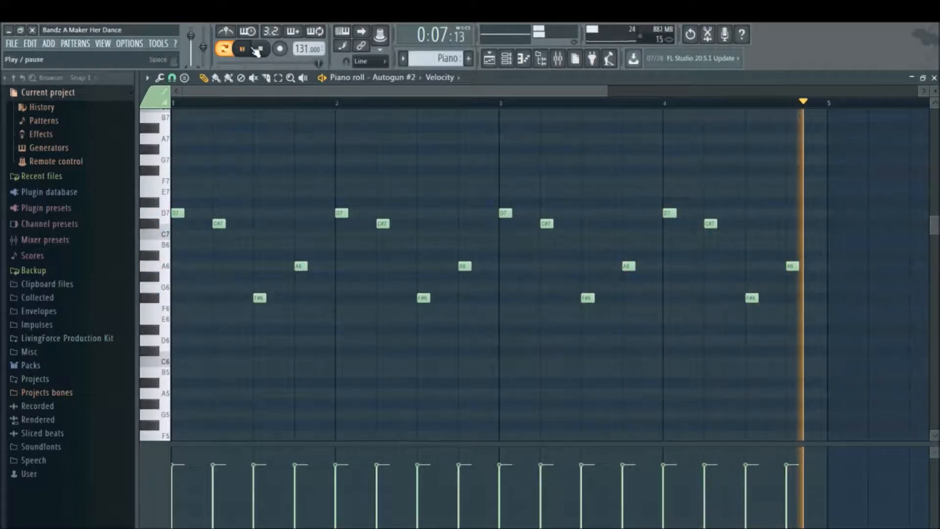
pyautogui.click(257, 49)
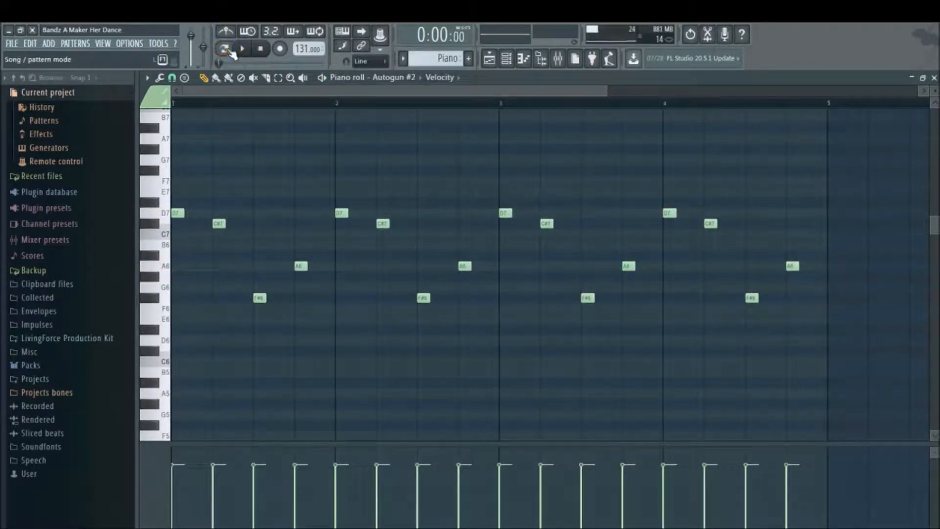
# Switch to the Trap Bells pattern and examine its Autogun #3 notes around octaves 4 and 5 in the piano roll.
pyautogui.click(404, 59)
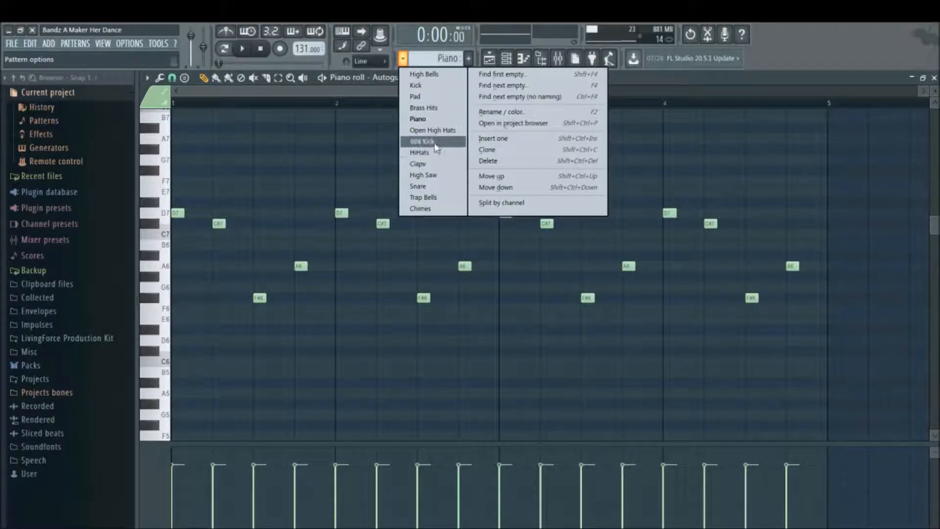
pyautogui.click(424, 197)
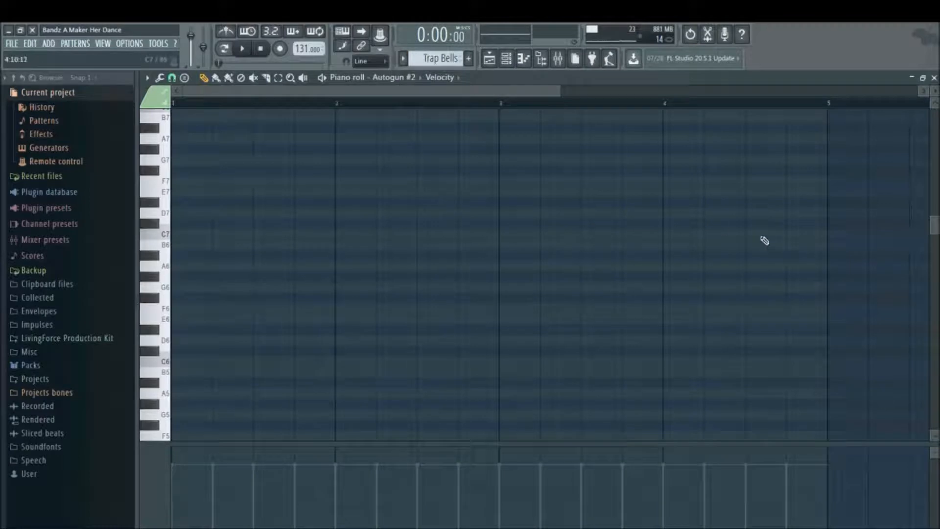
pyautogui.click(489, 59)
pyautogui.click(489, 58)
pyautogui.click(507, 59)
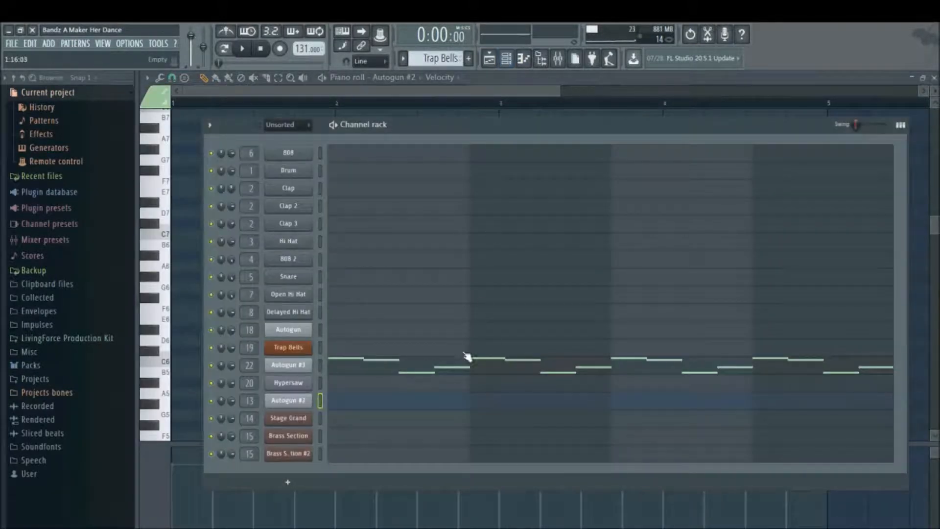
pyautogui.click(464, 370)
pyautogui.moveTo(935, 222); pyautogui.dragTo(937, 281)
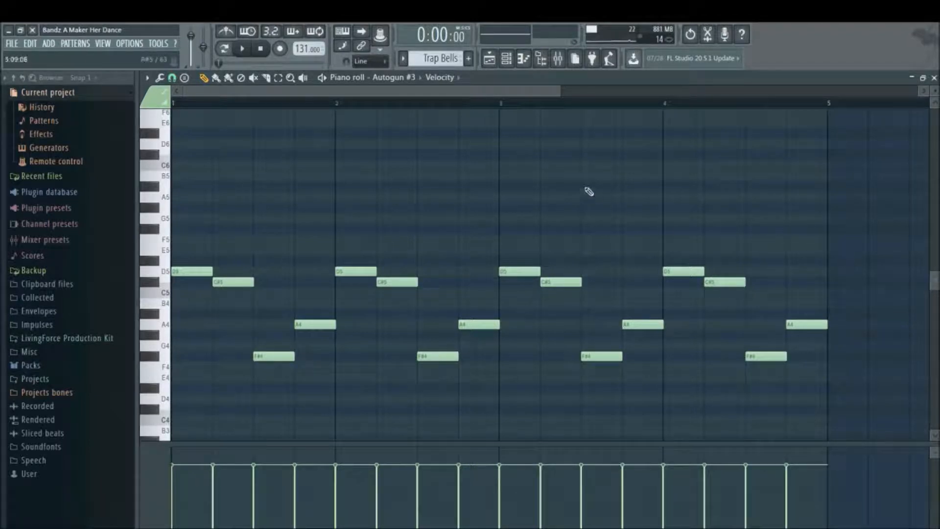
# Switch back to the Piano pattern, reopen its Autogun #2 notes, and examine their pitches and lengths in octaves 6 and 7.
pyautogui.click(403, 59)
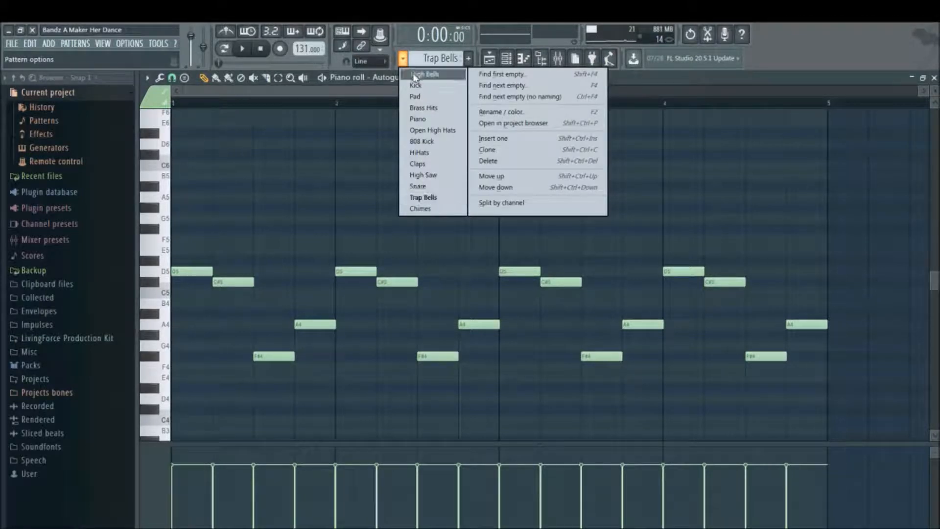
pyautogui.click(429, 119)
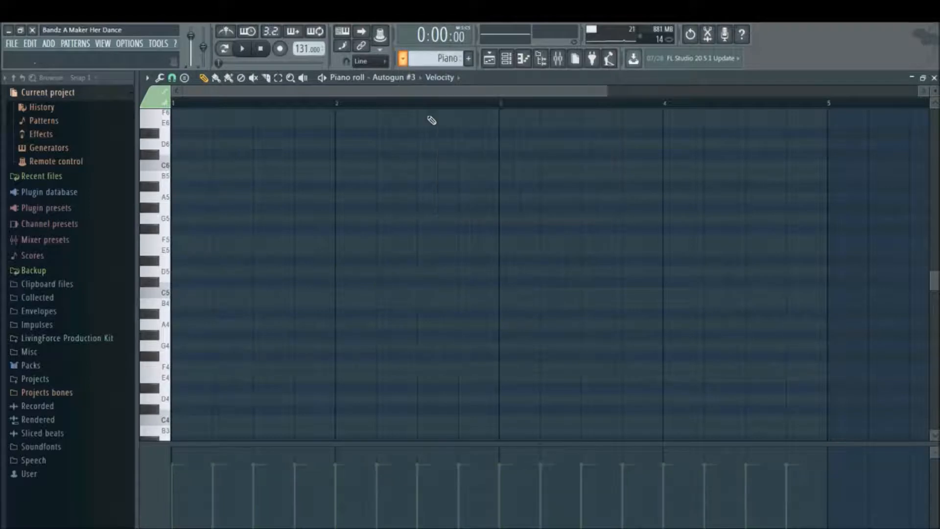
pyautogui.click(507, 58)
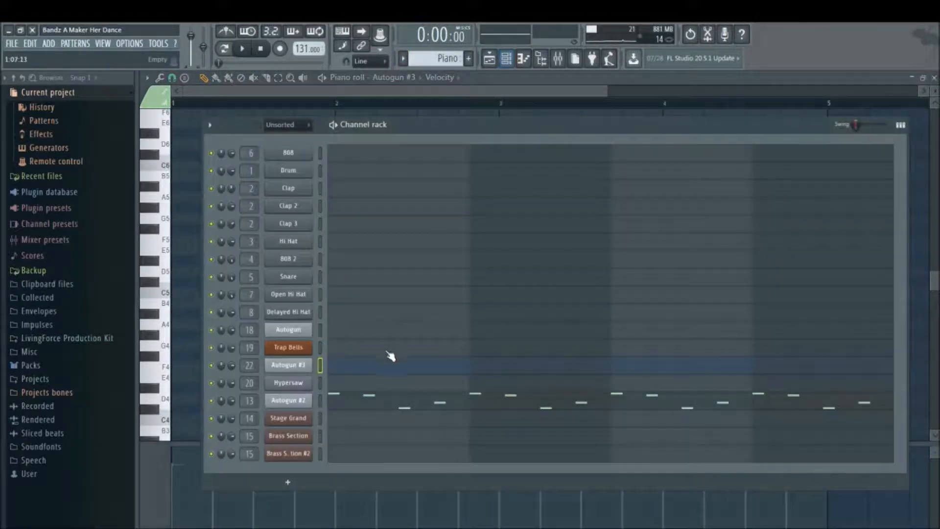
pyautogui.click(394, 404)
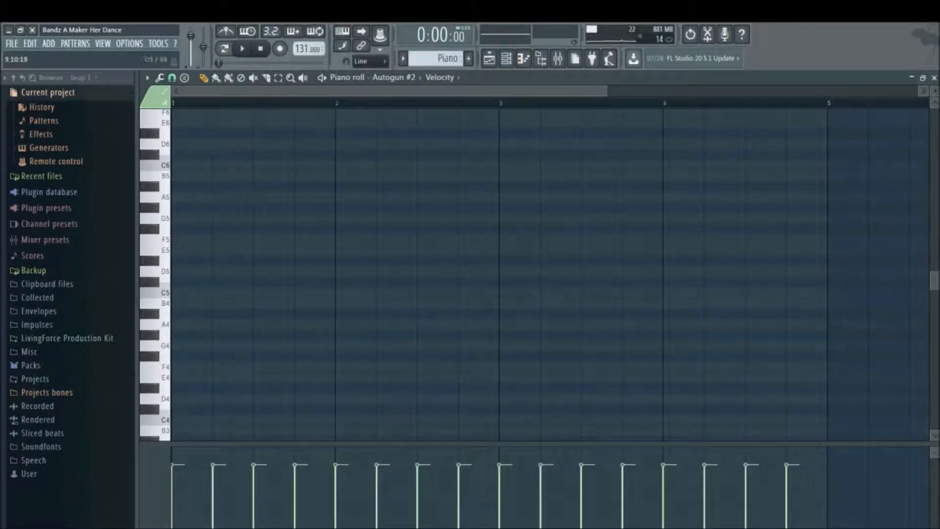
pyautogui.moveTo(934, 287); pyautogui.dragTo(936, 300)
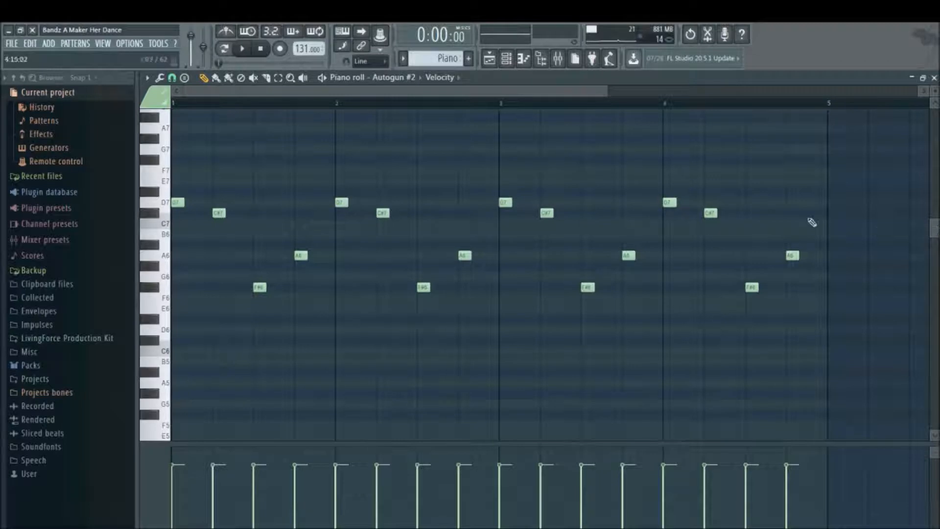
pyautogui.moveTo(609, 92); pyautogui.dragTo(370, 117)
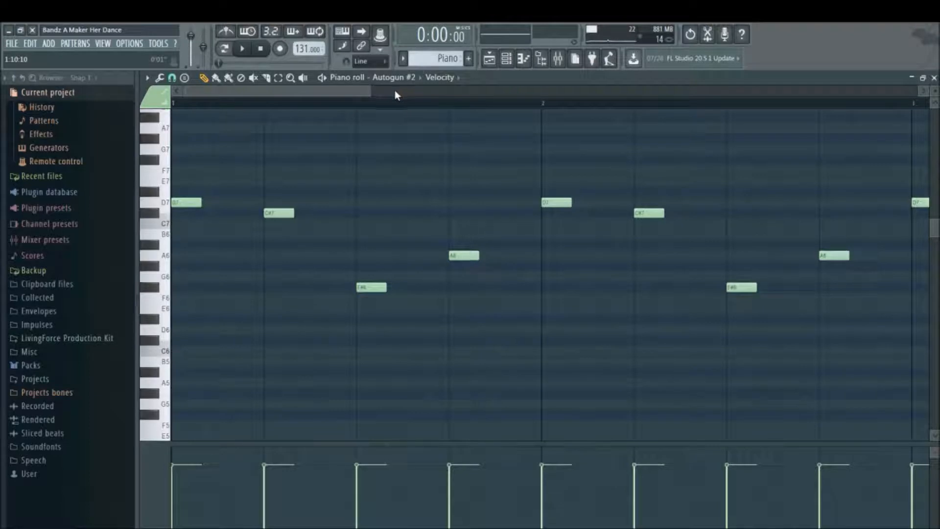
pyautogui.moveTo(371, 92); pyautogui.dragTo(491, 61)
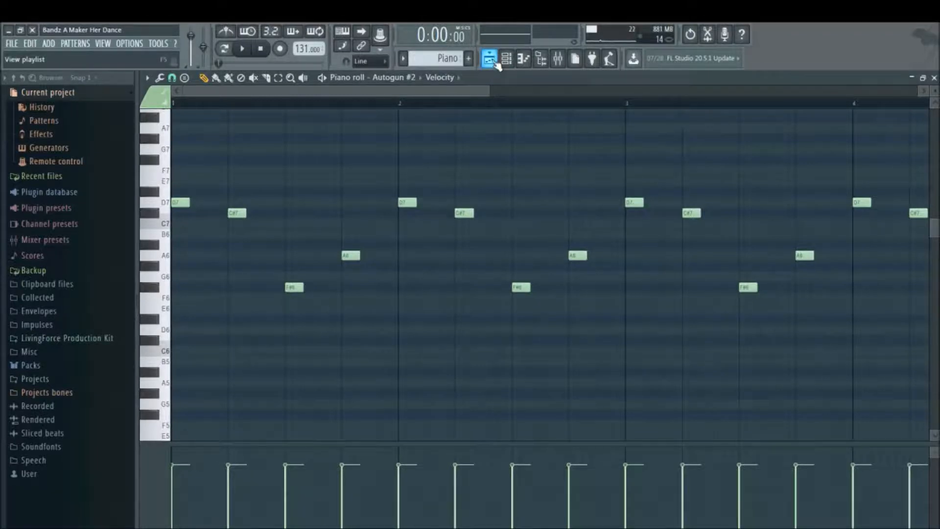
# Return to the playlist, set the playhead just before bar 29, and mute the Piano track.
pyautogui.click(495, 63)
pyautogui.click(496, 63)
pyautogui.click(496, 64)
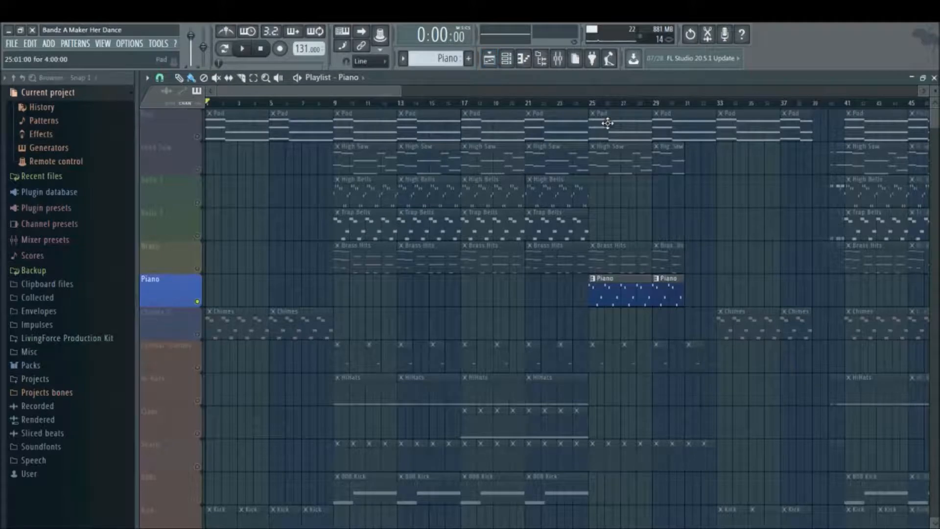
pyautogui.click(654, 104)
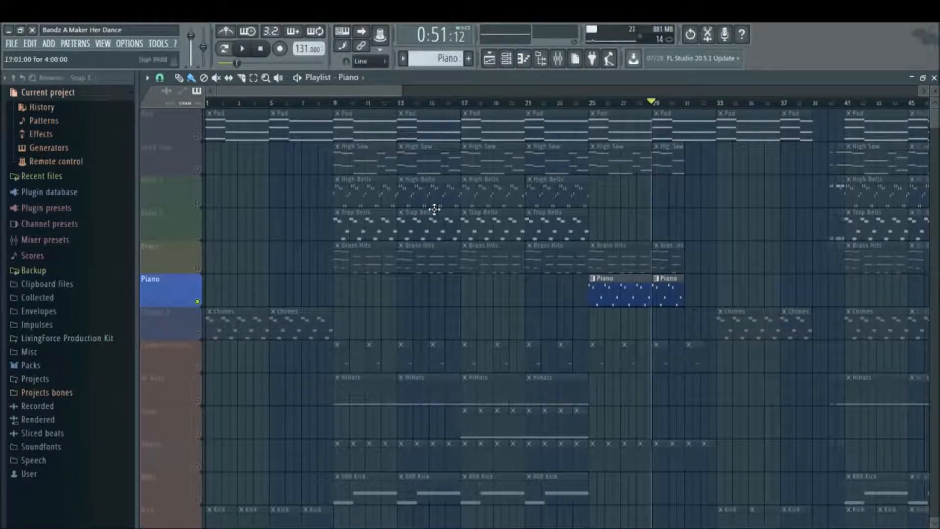
pyautogui.click(197, 302)
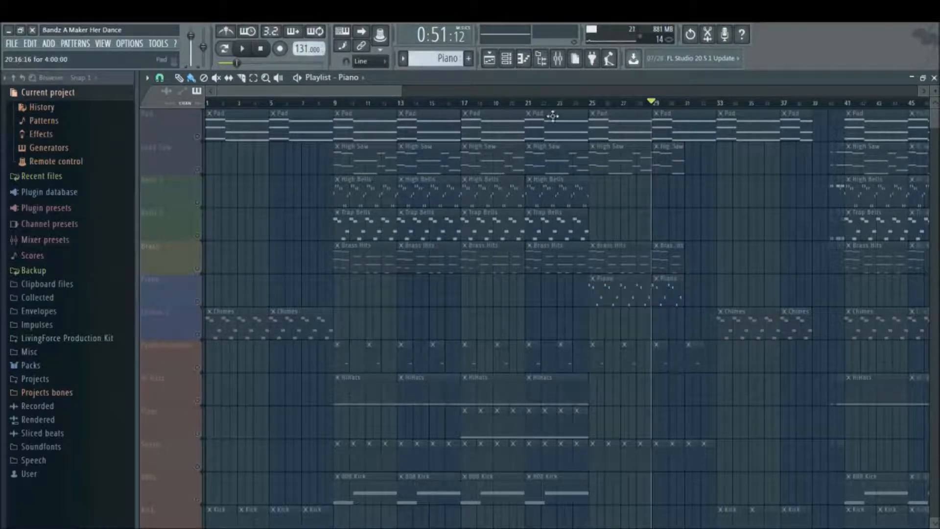
# Switch to the Chimes pattern and bring up its Trap Bells notes in the channel rack.
pyautogui.click(402, 58)
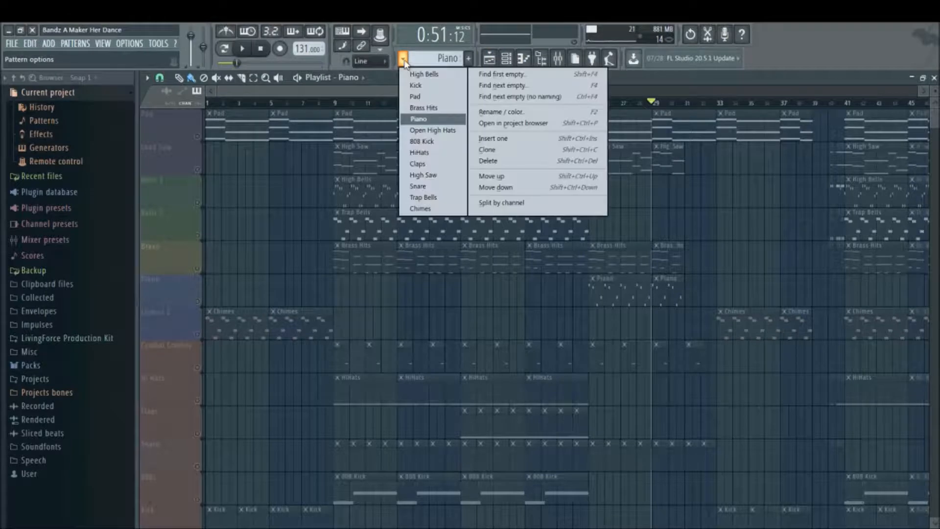
pyautogui.click(420, 208)
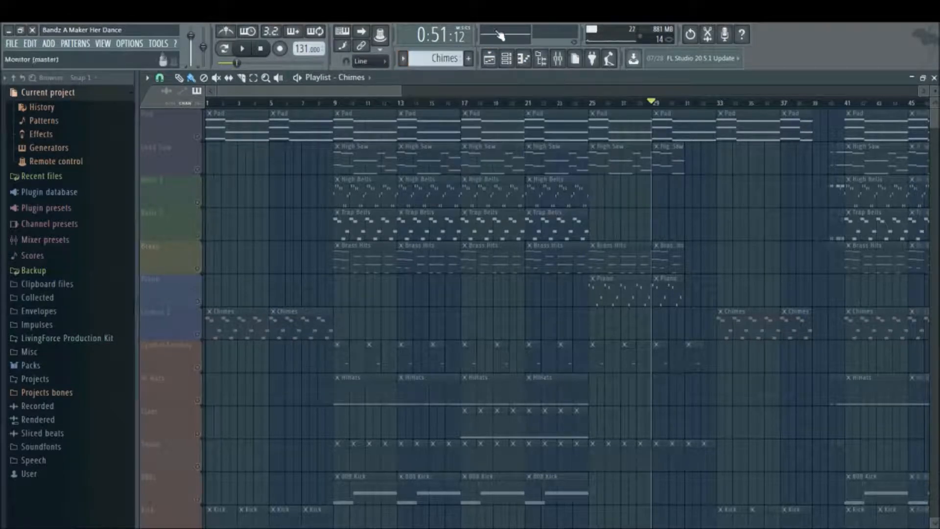
pyautogui.click(488, 67)
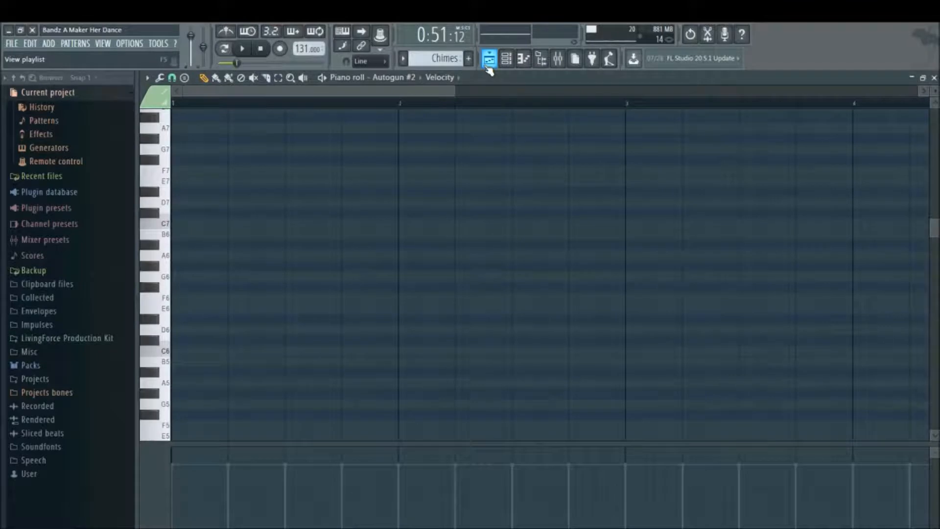
pyautogui.click(523, 61)
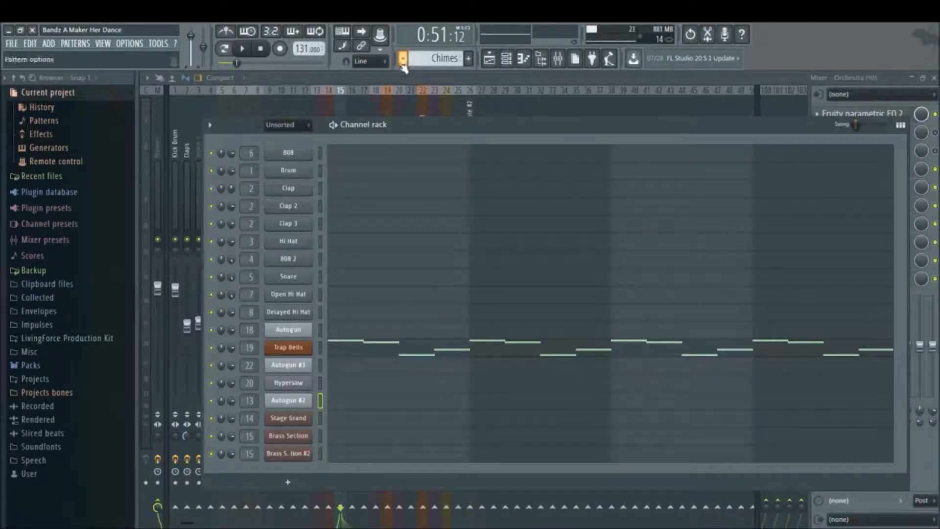
# Play the Chimes pattern on its own in pattern mode, stop it, and return to song mode.
pyautogui.click(223, 48)
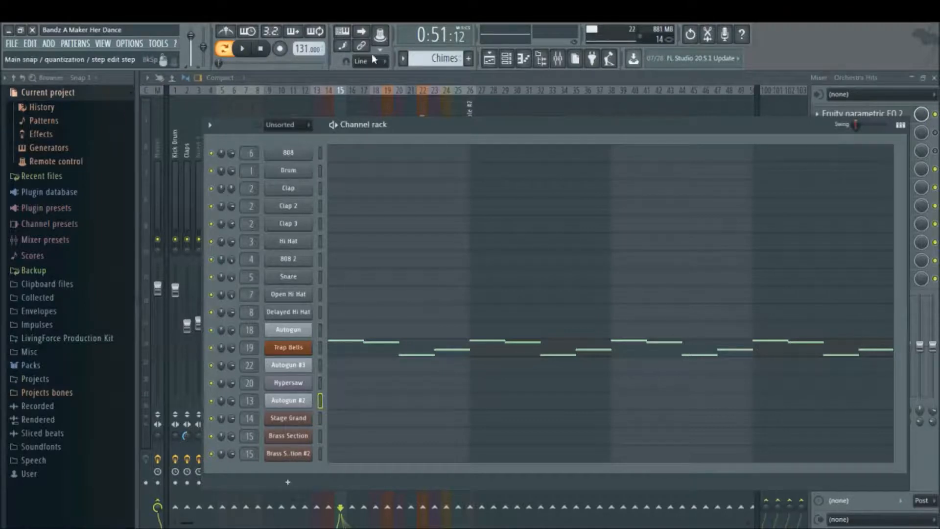
pyautogui.click(404, 60)
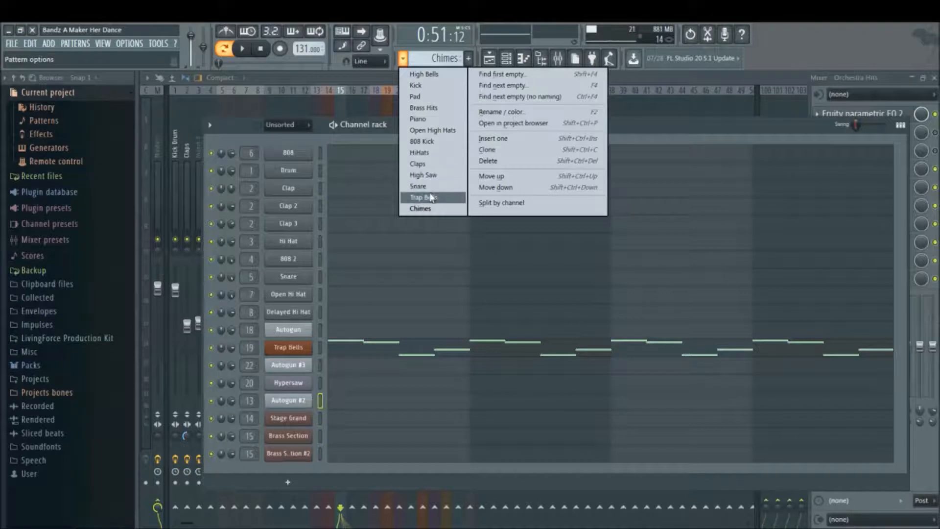
pyautogui.click(431, 209)
pyautogui.click(242, 49)
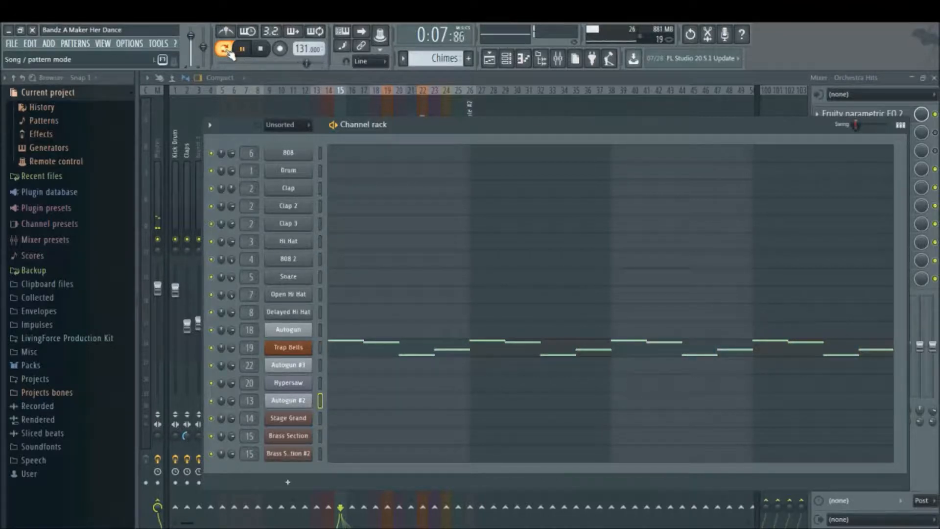
pyautogui.click(226, 49)
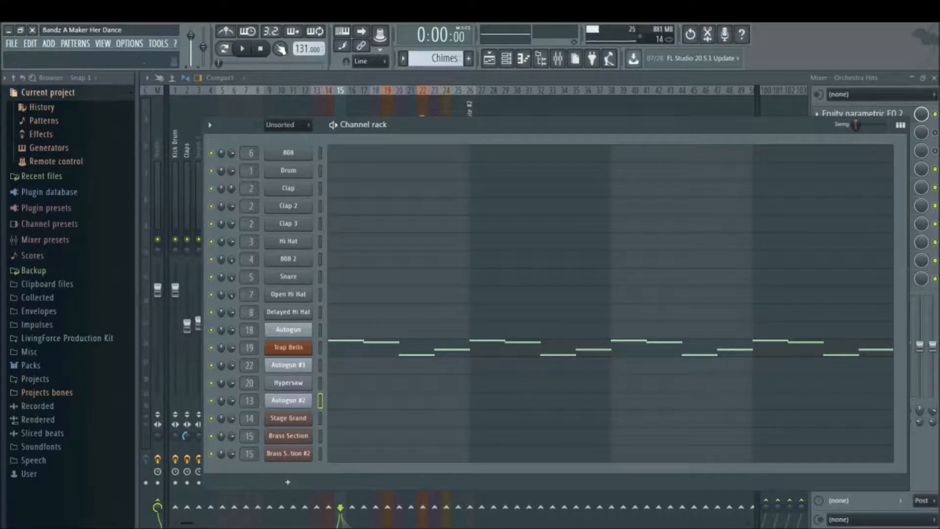
# Return to the playlist, unmute the Chimes 2 track, and play the song from the beginning.
pyautogui.click(489, 58)
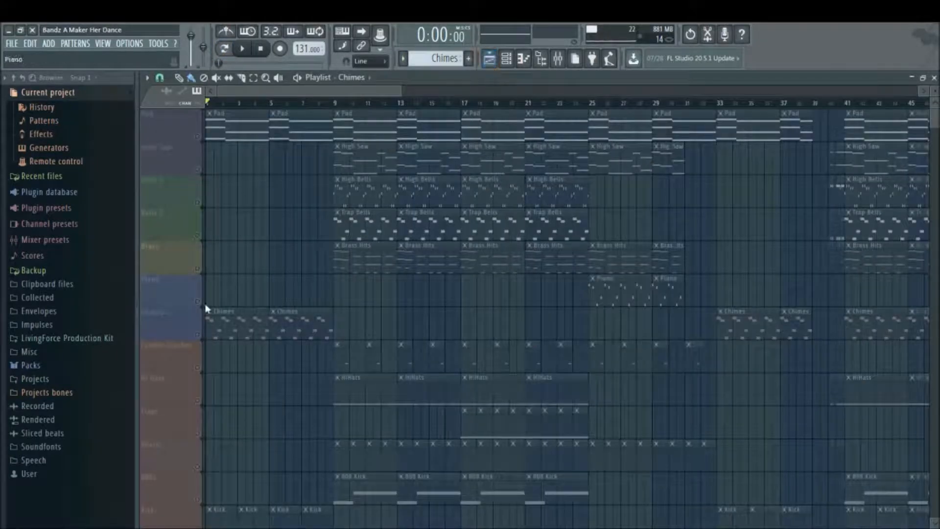
pyautogui.click(205, 333)
pyautogui.click(242, 49)
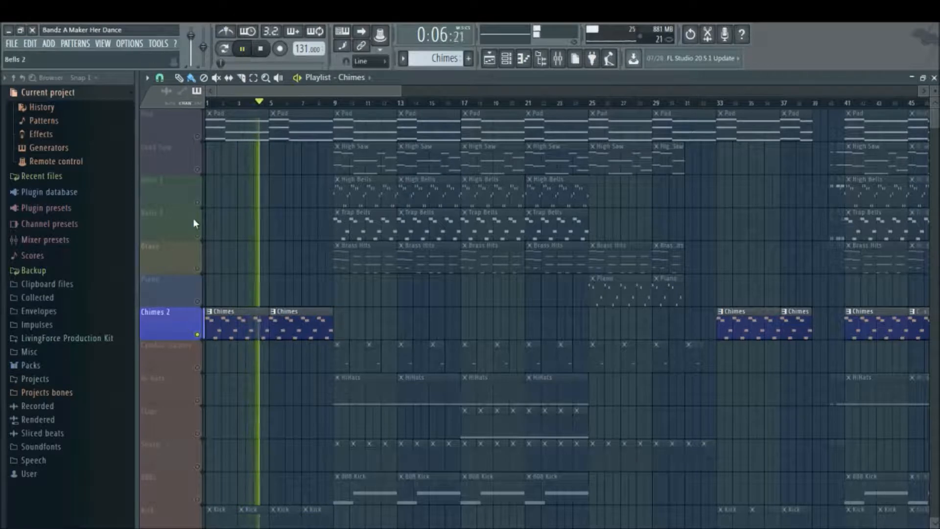
# During playback, unmute Bells 2, Bells 1, Lead Saw, Pad, Brass and Piano, listen to the layers together, and stop.
pyautogui.click(198, 235)
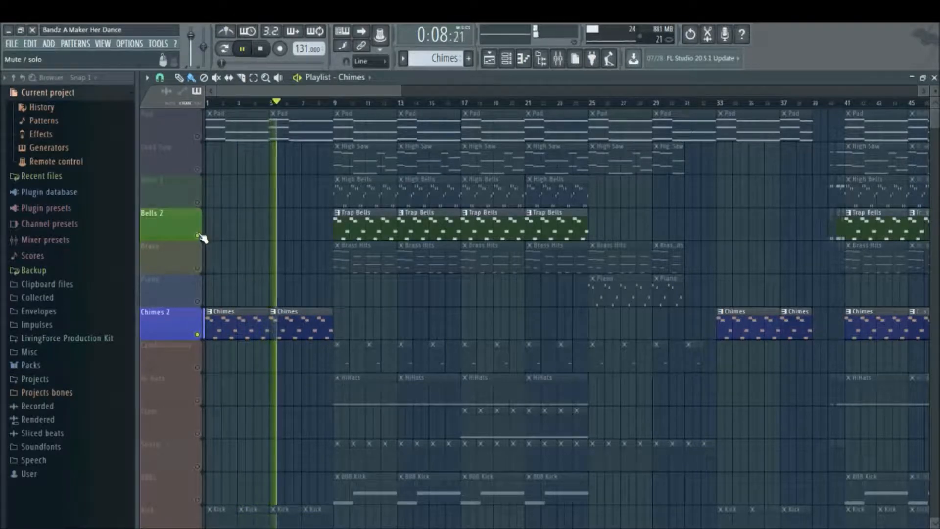
pyautogui.click(198, 202)
pyautogui.click(198, 169)
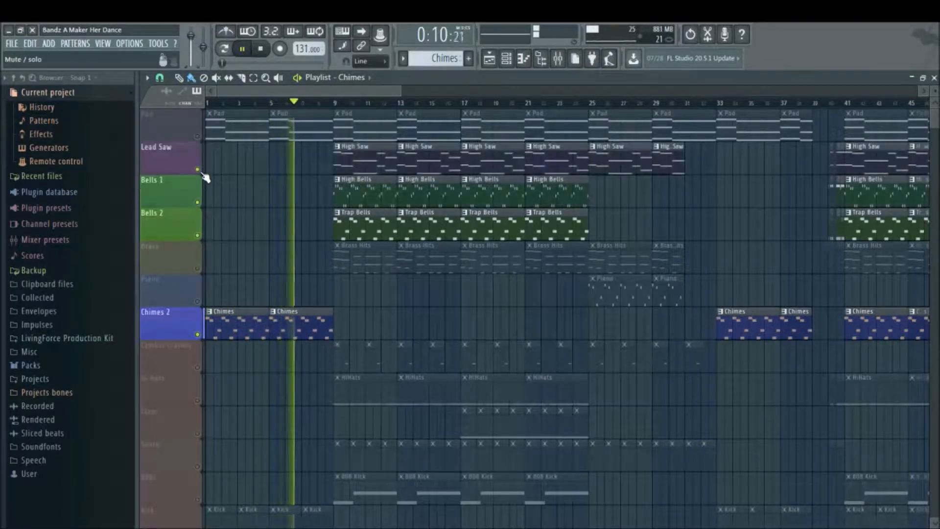
pyautogui.click(197, 136)
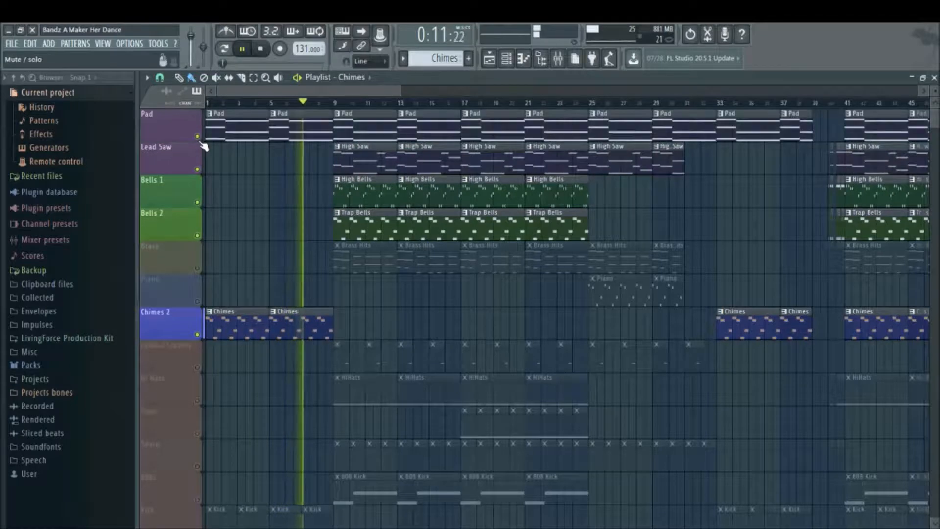
pyautogui.click(197, 268)
pyautogui.click(198, 300)
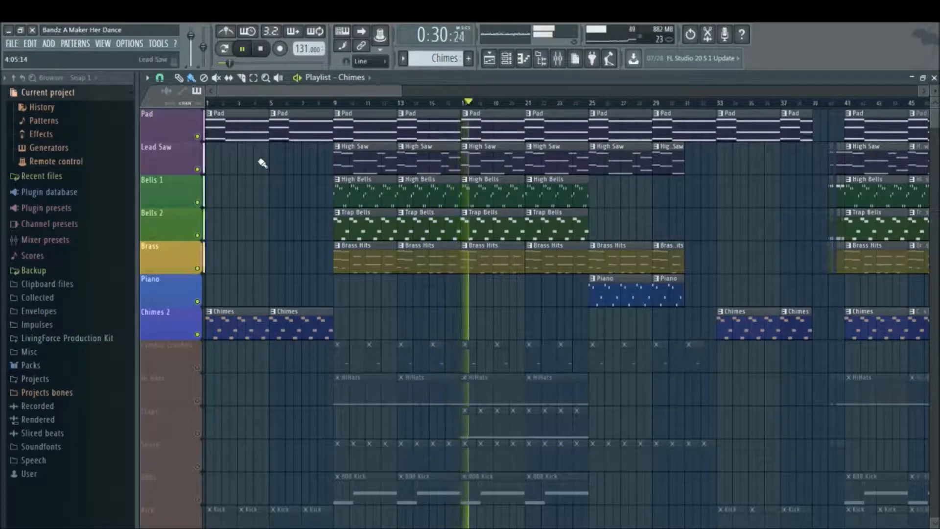
pyautogui.click(261, 51)
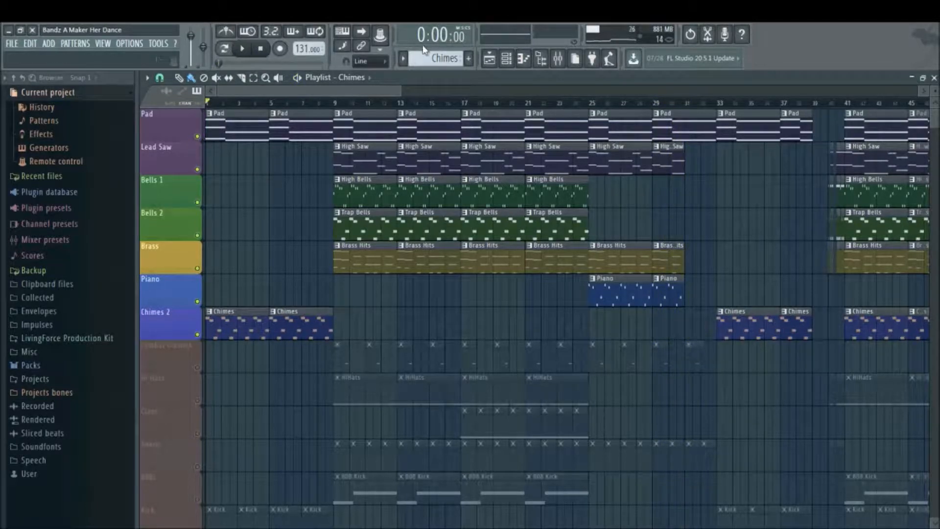
# Open the Trap Bells instrument from the channel rack, examine its SimSynth settings, and close it.
pyautogui.click(509, 58)
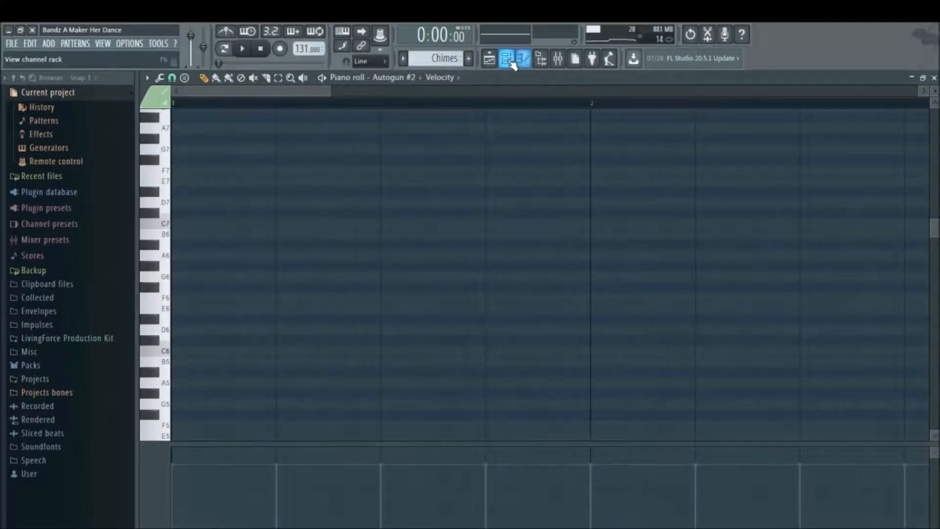
pyautogui.click(514, 64)
pyautogui.click(289, 348)
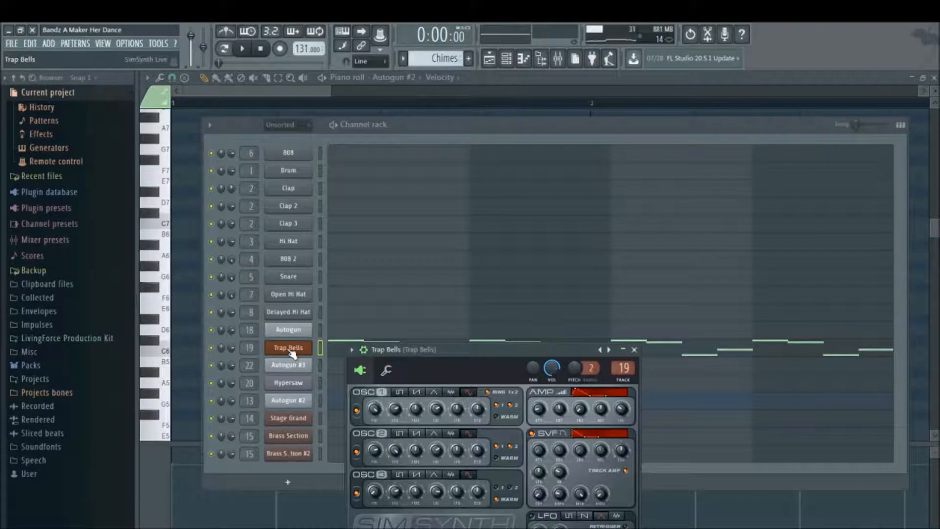
pyautogui.click(634, 350)
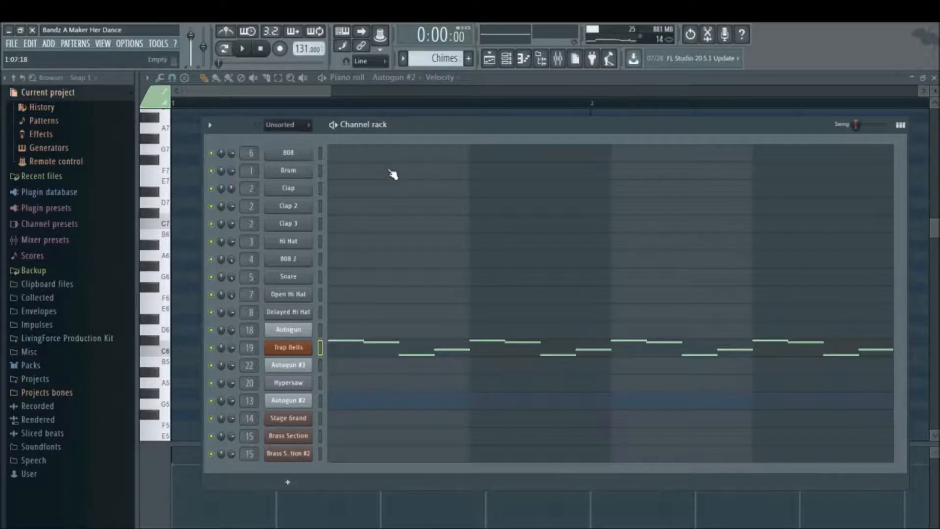
# Return to the playlist, mute the seven tracks from Pad through Chimes 2, and unmute Cymbal Crashes.
pyautogui.click(489, 59)
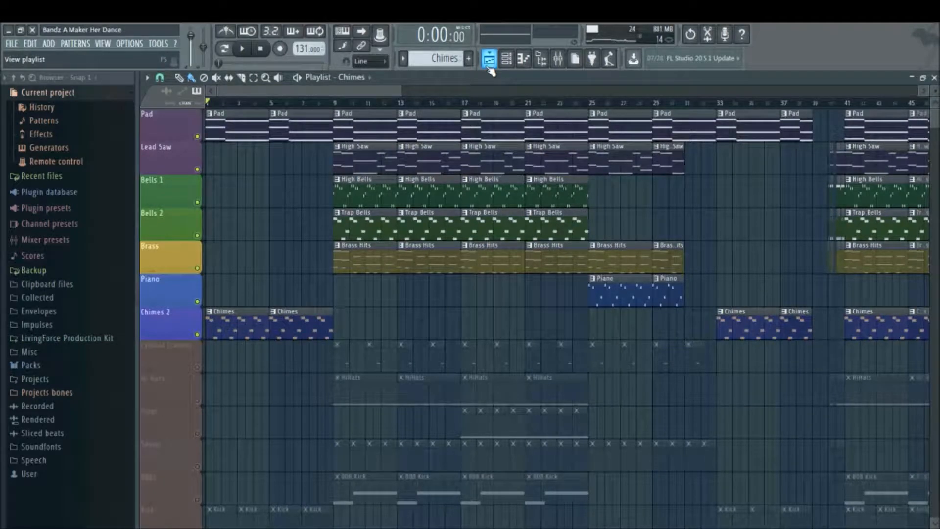
pyautogui.click(197, 136)
pyautogui.click(198, 169)
pyautogui.click(197, 202)
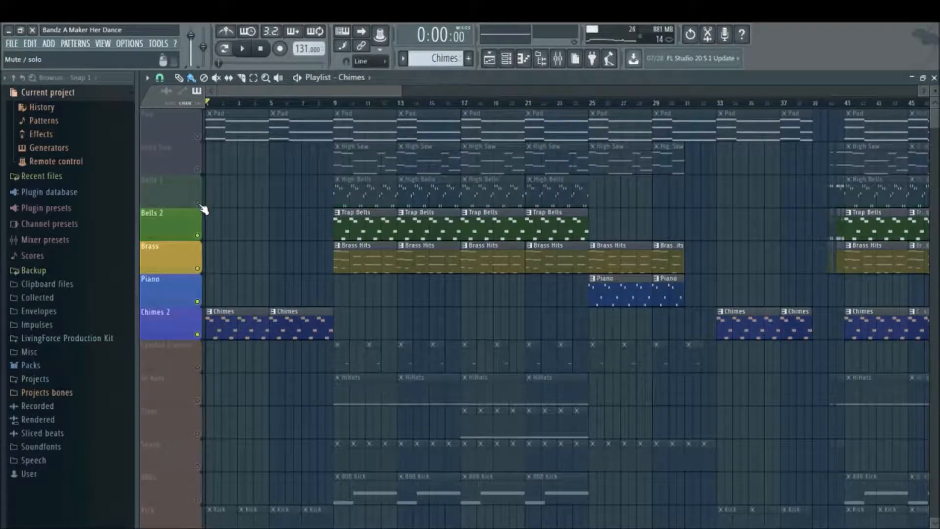
pyautogui.click(198, 235)
pyautogui.click(198, 269)
pyautogui.click(198, 301)
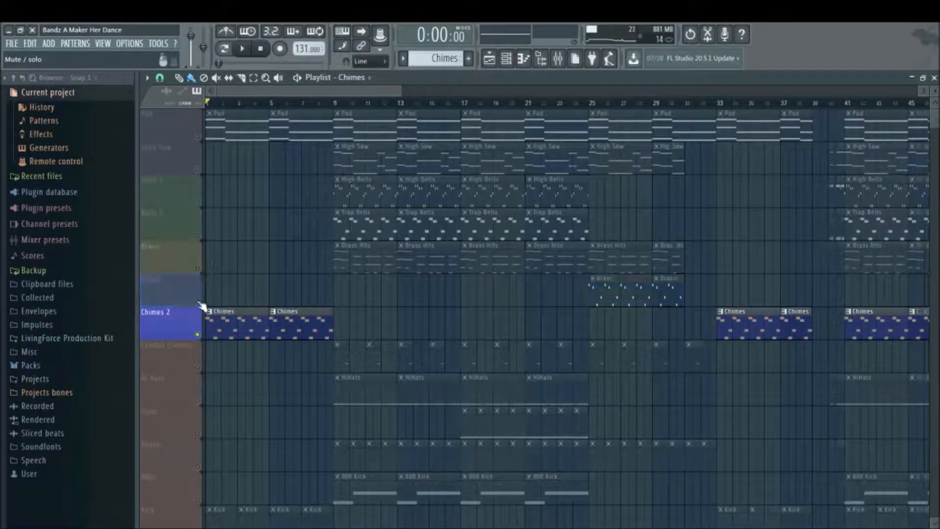
pyautogui.click(199, 335)
pyautogui.click(200, 367)
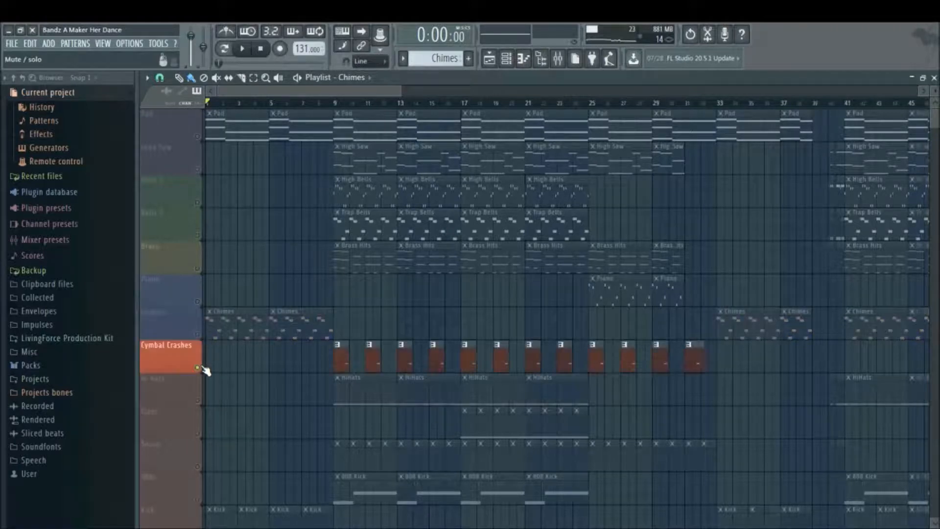
# Set the playhead to bar 9 and play the isolated Cymbal Crashes track.
pyautogui.click(339, 107)
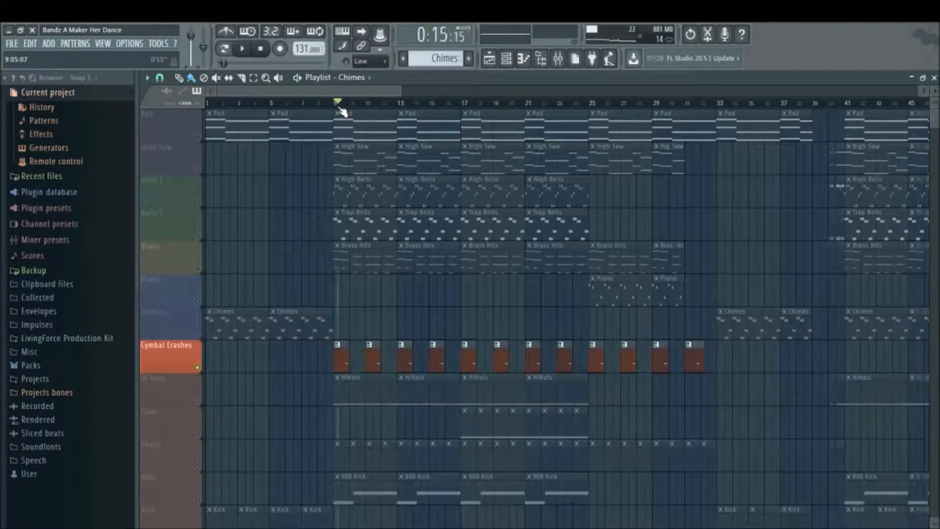
pyautogui.click(333, 103)
pyautogui.click(242, 48)
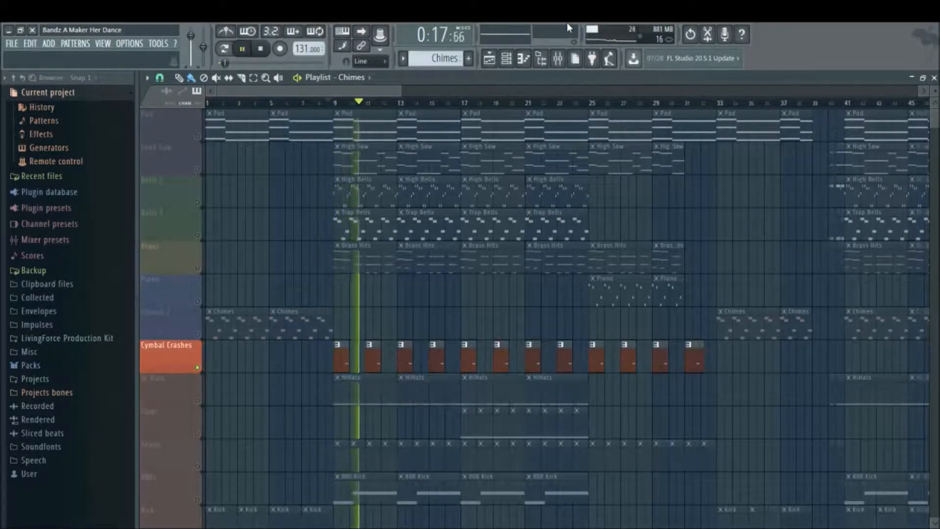
# Switch to the Open High Hats pattern and examine its notes around octaves 4 and 5 in the piano roll.
pyautogui.click(402, 58)
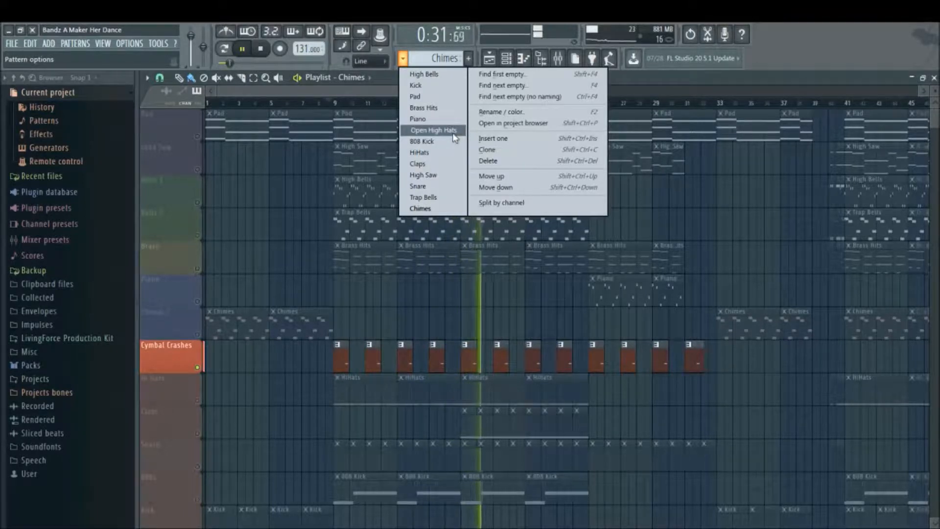
pyautogui.click(434, 130)
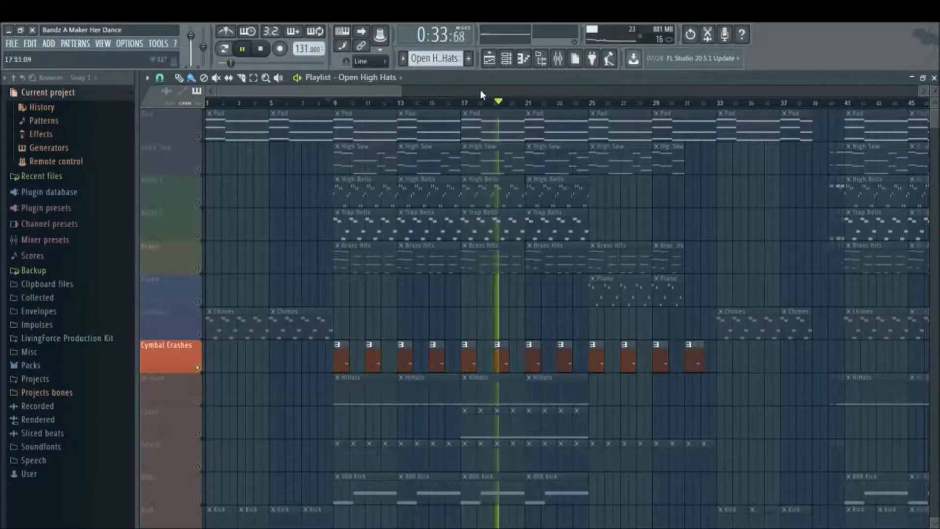
pyautogui.click(523, 59)
pyautogui.click(523, 59)
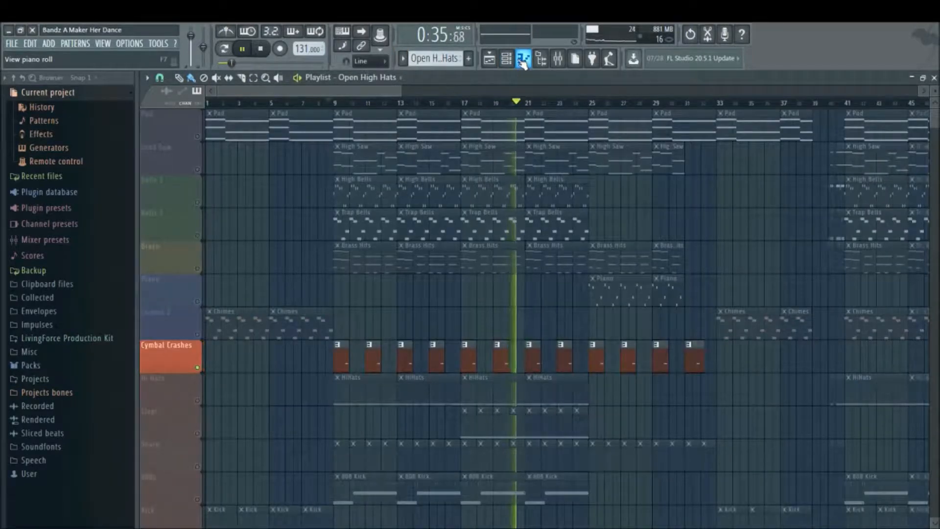
pyautogui.click(523, 59)
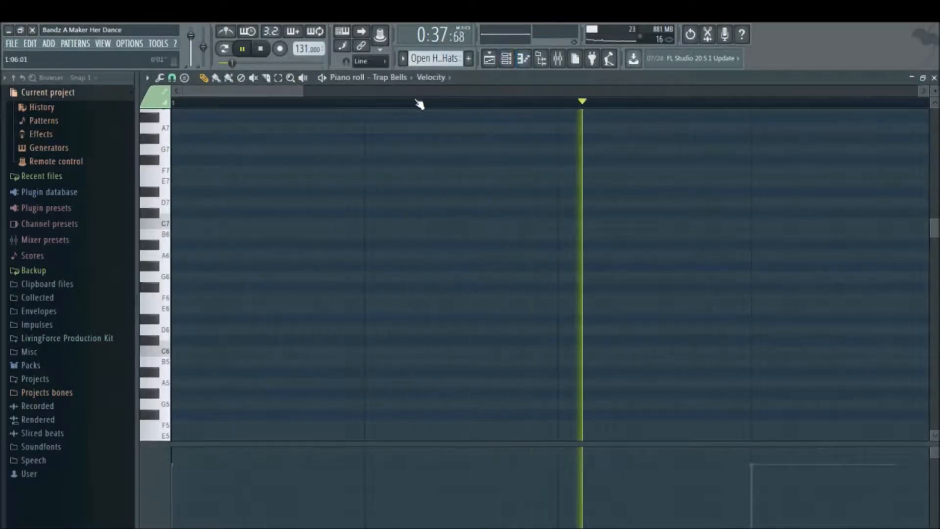
pyautogui.moveTo(305, 90); pyautogui.dragTo(582, 73)
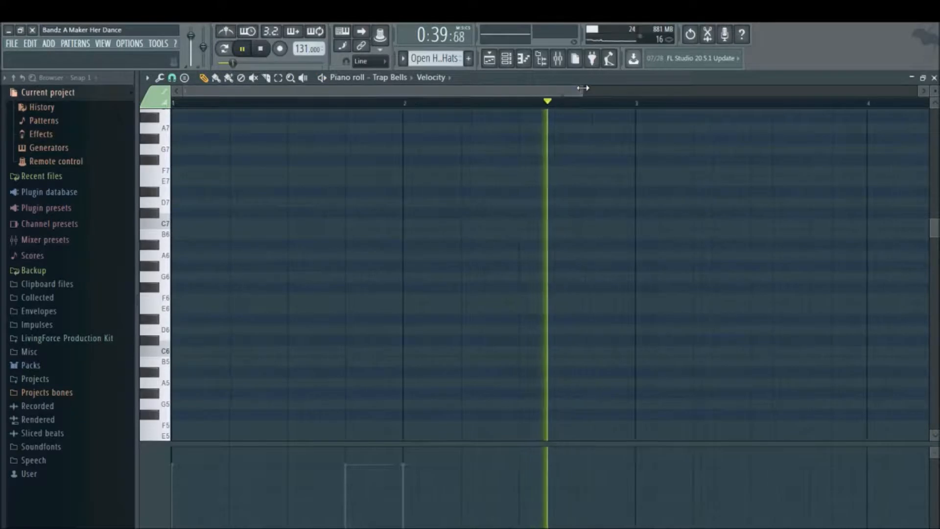
pyautogui.moveTo(937, 228); pyautogui.dragTo(936, 291)
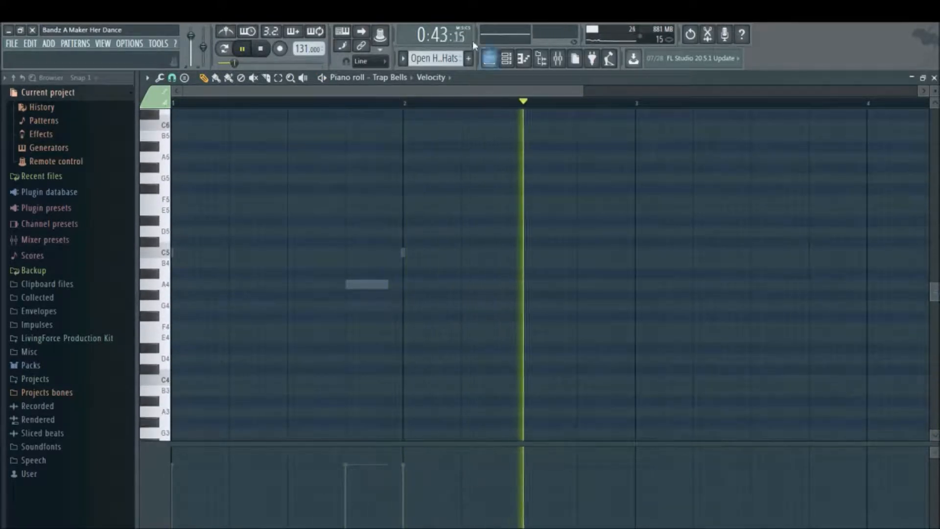
# Examine the Open Hi Hat and Delayed Hi Hat channels in the channel rack, stop playback, and return to the playlist.
pyautogui.click(506, 59)
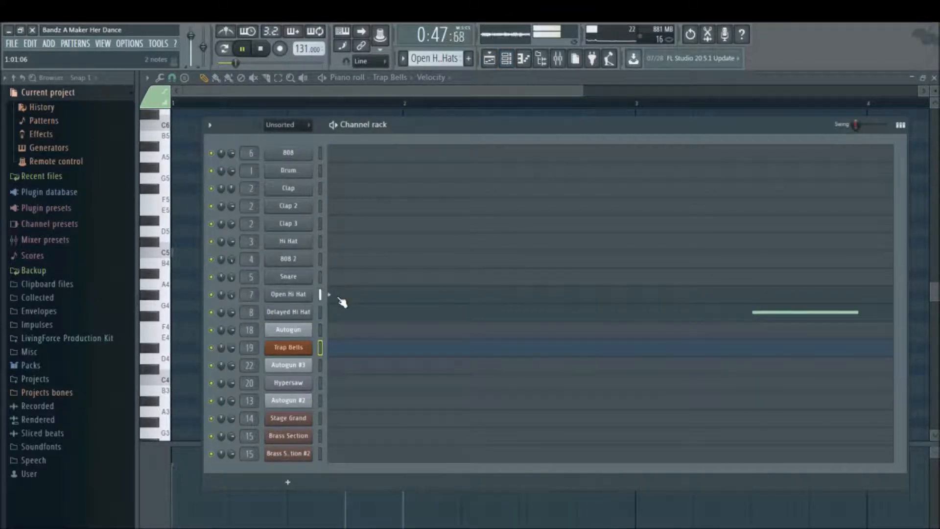
pyautogui.click(266, 52)
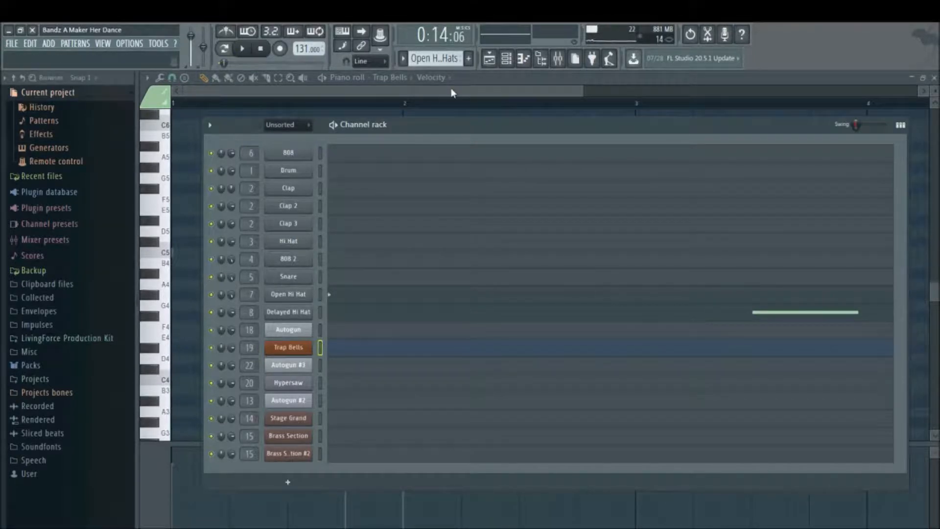
pyautogui.click(489, 59)
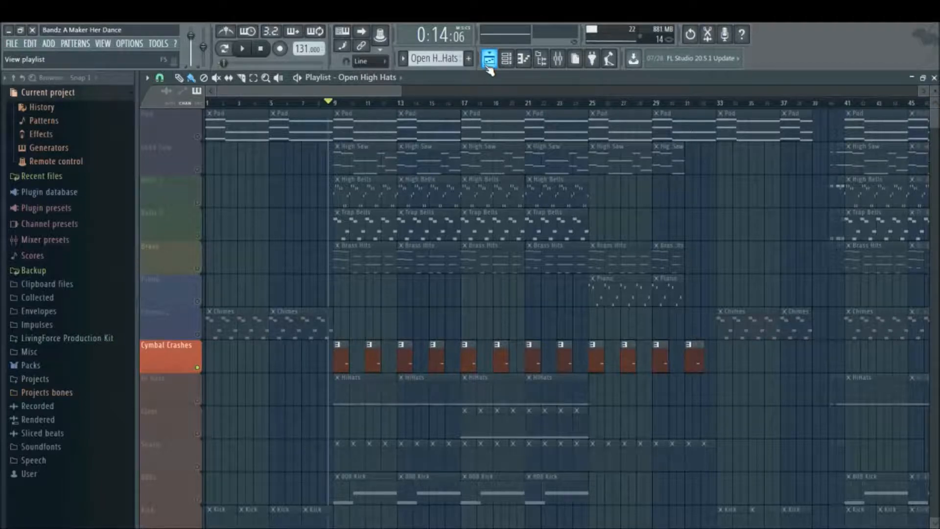
# Play the Open High Hats pattern on its own in pattern mode, examine the Delayed Hi Hat note in the piano roll, and stop playback.
pyautogui.click(229, 50)
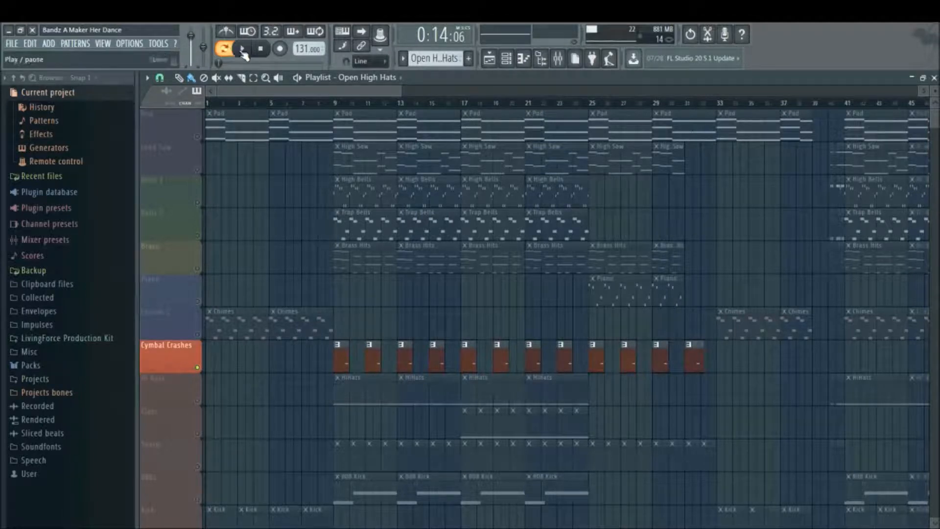
pyautogui.click(243, 50)
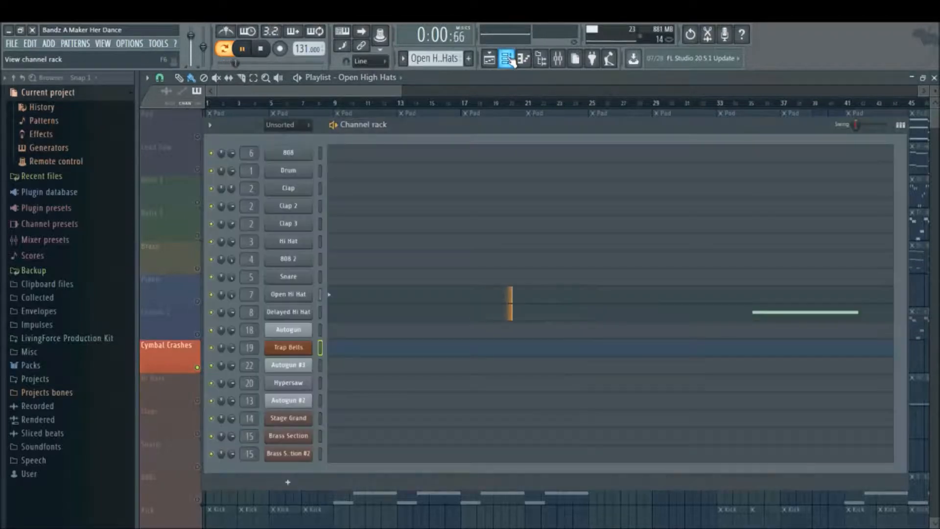
pyautogui.click(509, 59)
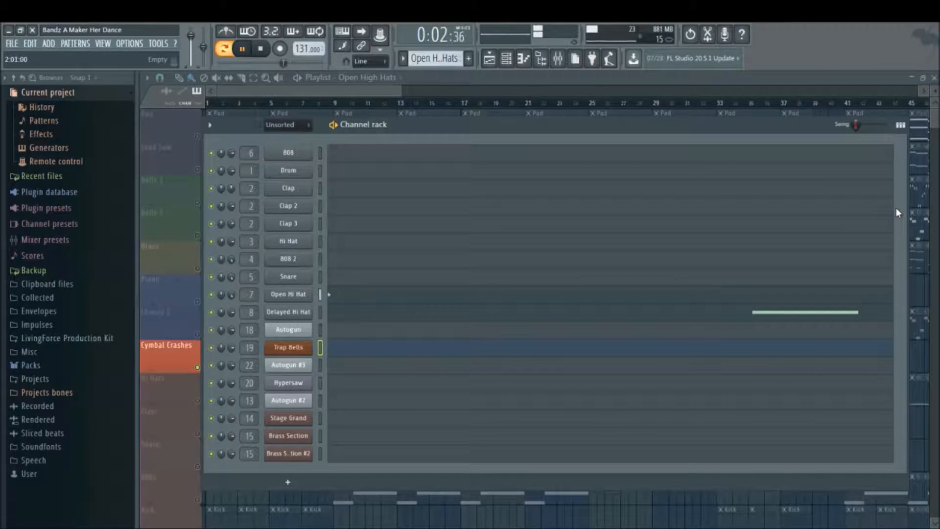
pyautogui.click(847, 317)
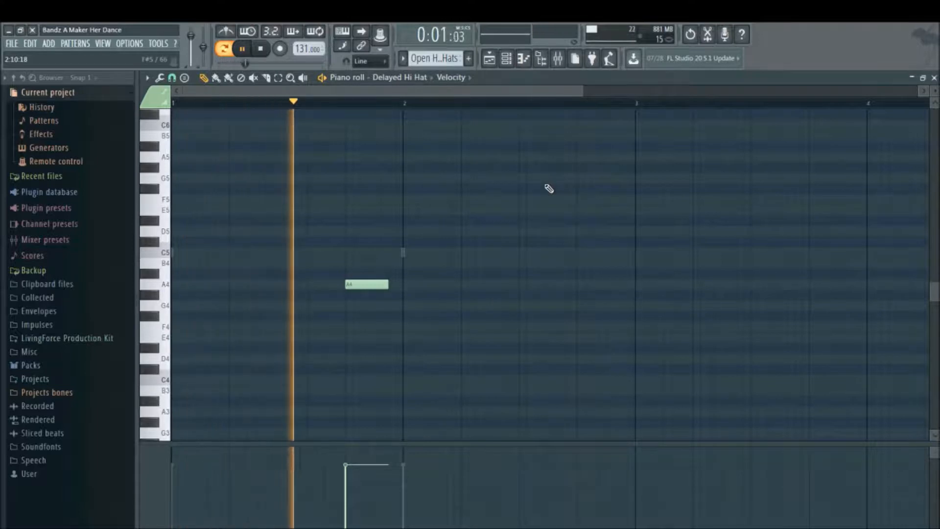
pyautogui.click(261, 49)
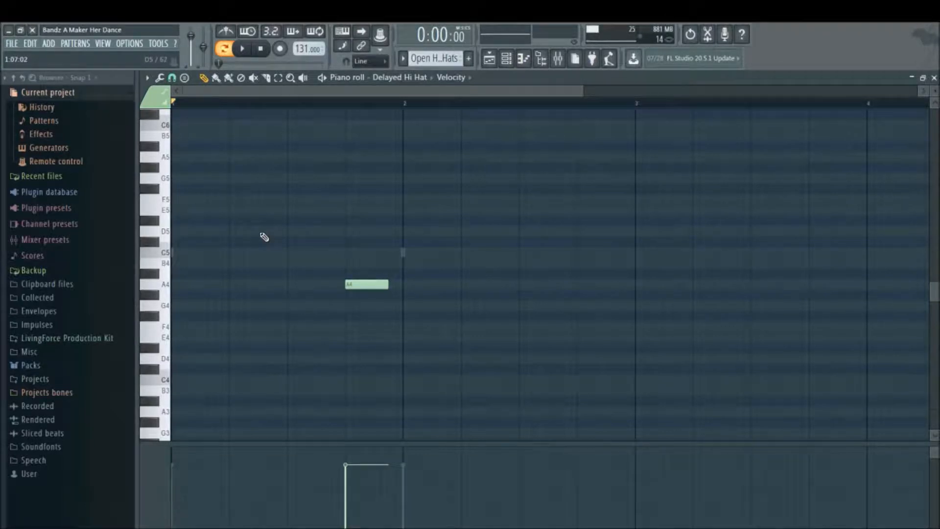
# Open the Open Hi Hat channel's notes in the piano roll, play the Open High Hats pattern, stop it, and restore song mode.
pyautogui.click(403, 59)
pyautogui.click(435, 129)
pyautogui.click(489, 58)
pyautogui.click(489, 58)
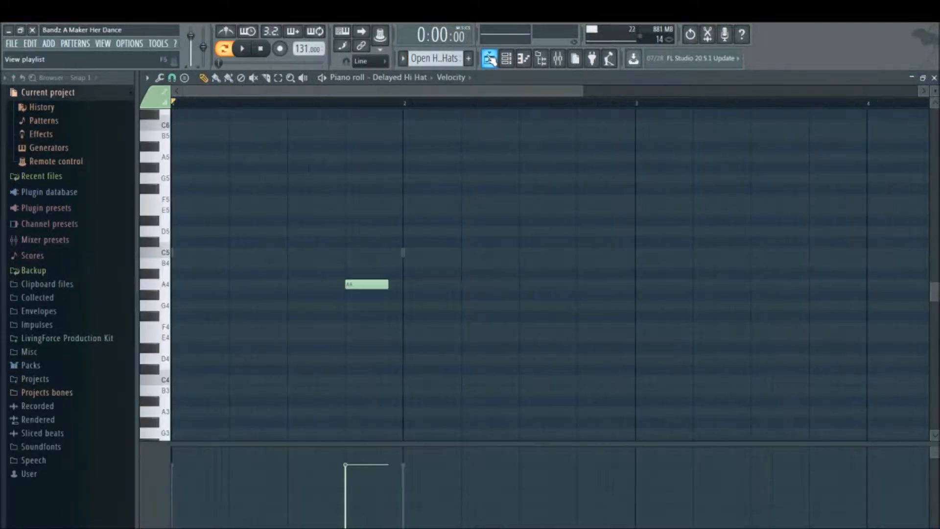
pyautogui.click(506, 59)
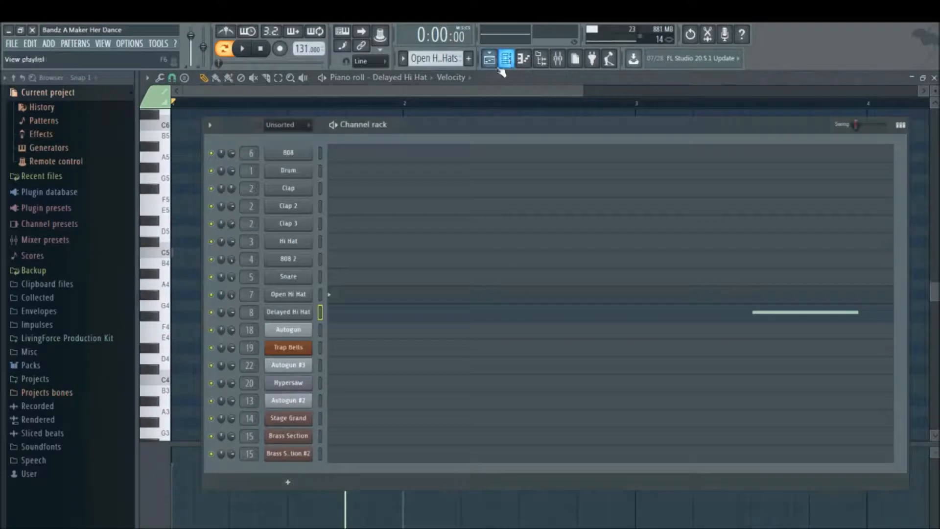
pyautogui.click(344, 299)
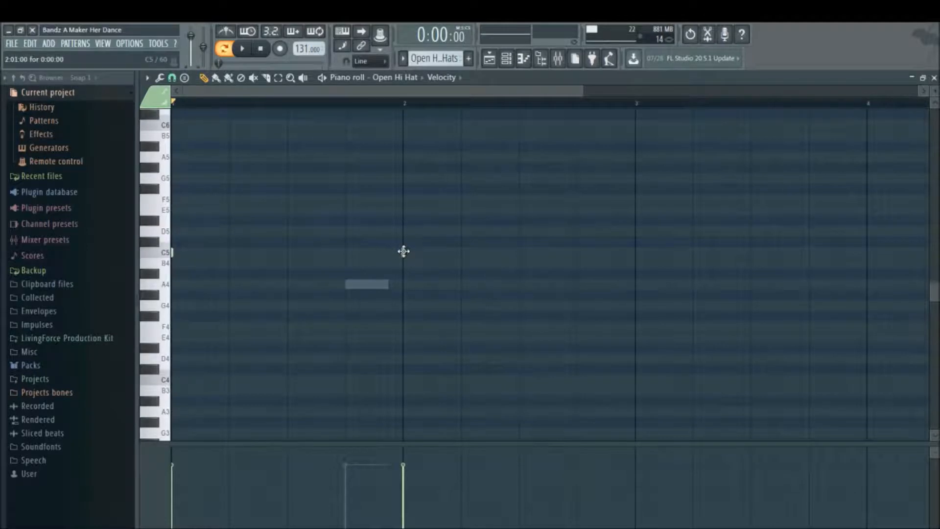
pyautogui.click(242, 48)
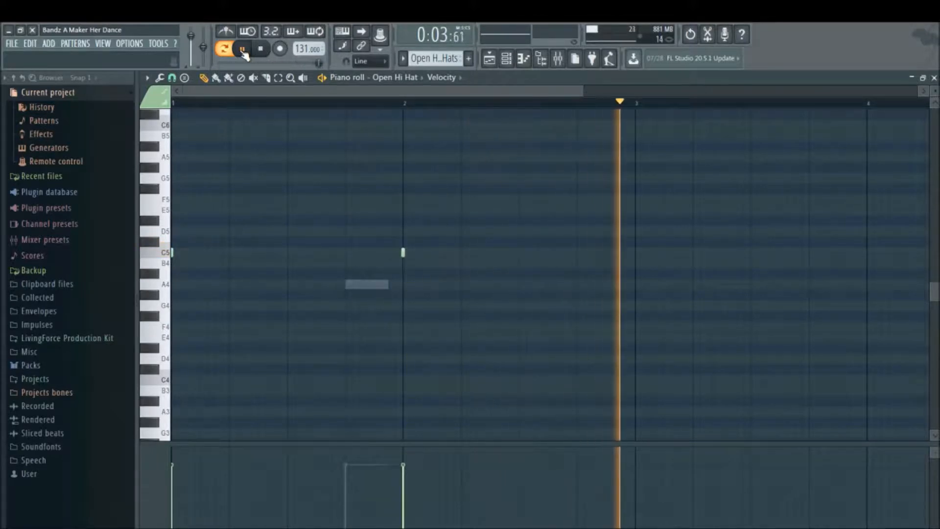
pyautogui.click(265, 56)
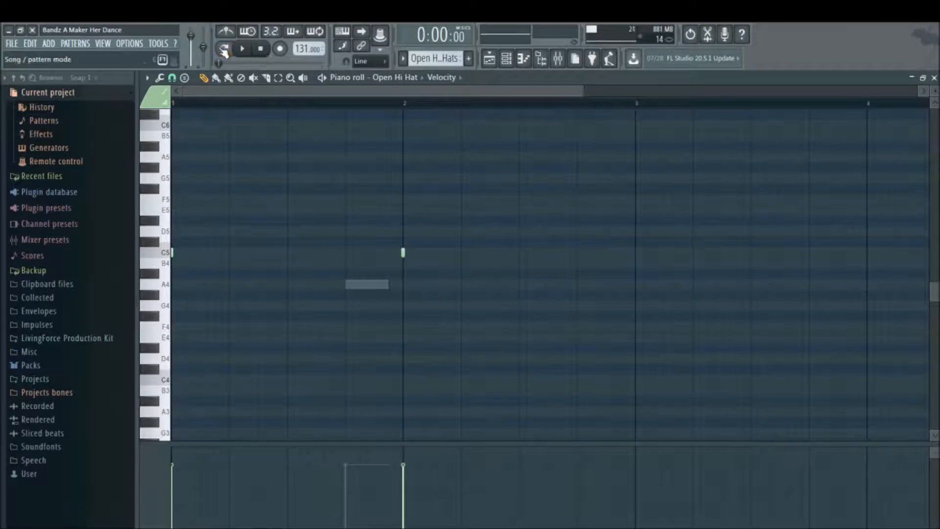
# Return to the playlist, unmute the Hi Hats track, and mute Cymbal Crashes.
pyautogui.click(402, 58)
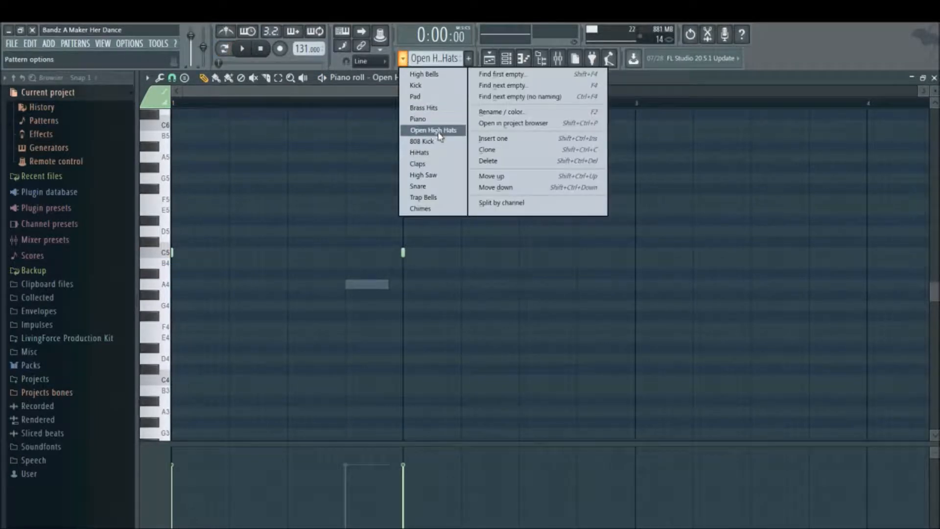
pyautogui.click(404, 61)
pyautogui.click(511, 59)
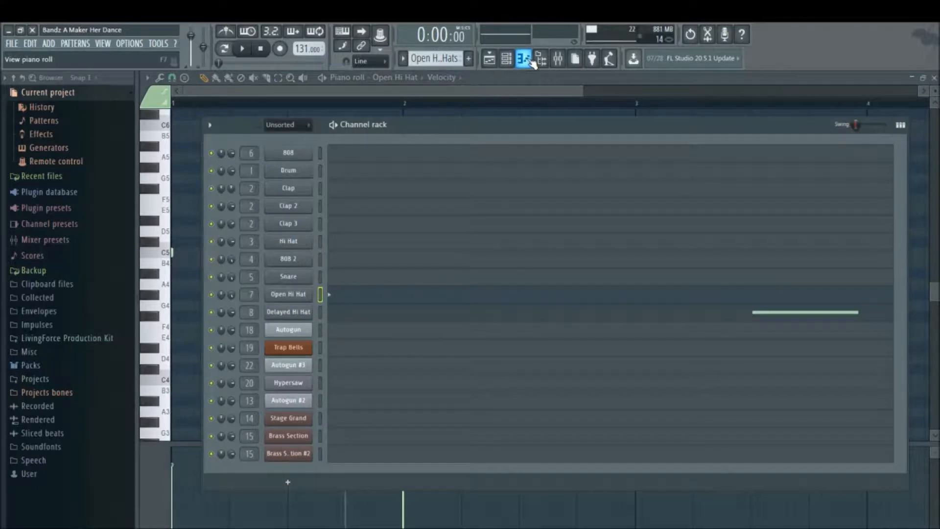
pyautogui.click(496, 63)
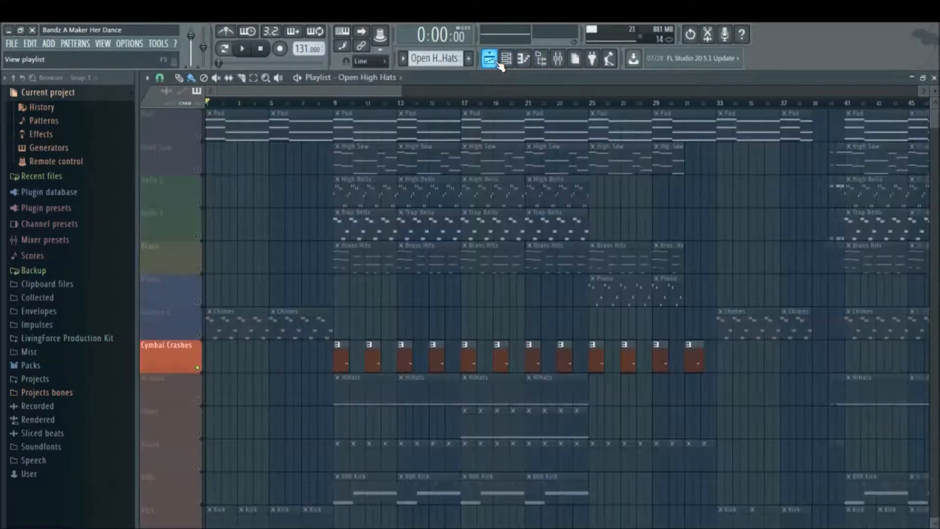
pyautogui.click(197, 335)
pyautogui.click(197, 335)
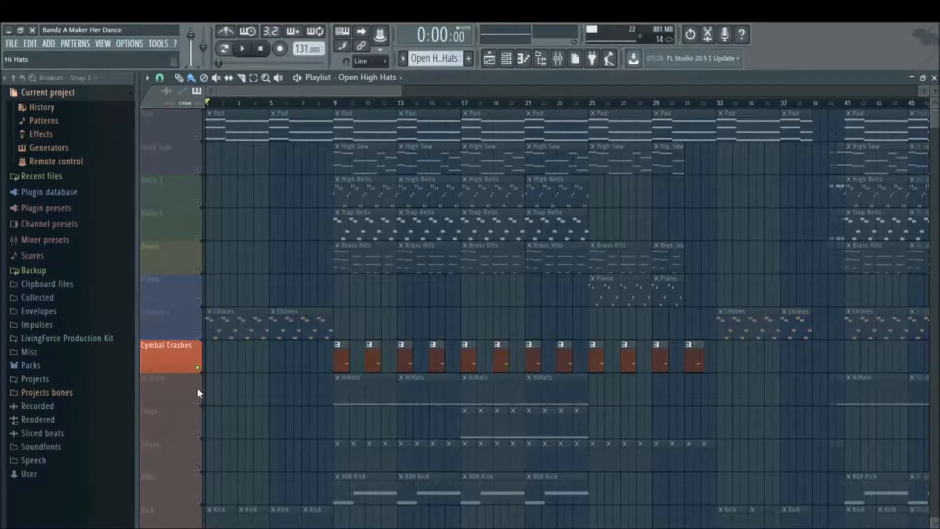
pyautogui.click(198, 400)
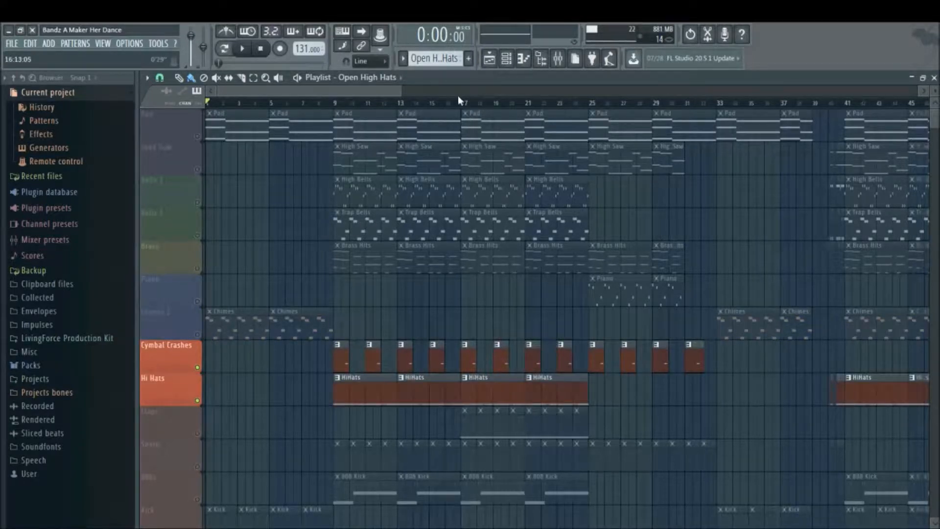
pyautogui.click(198, 367)
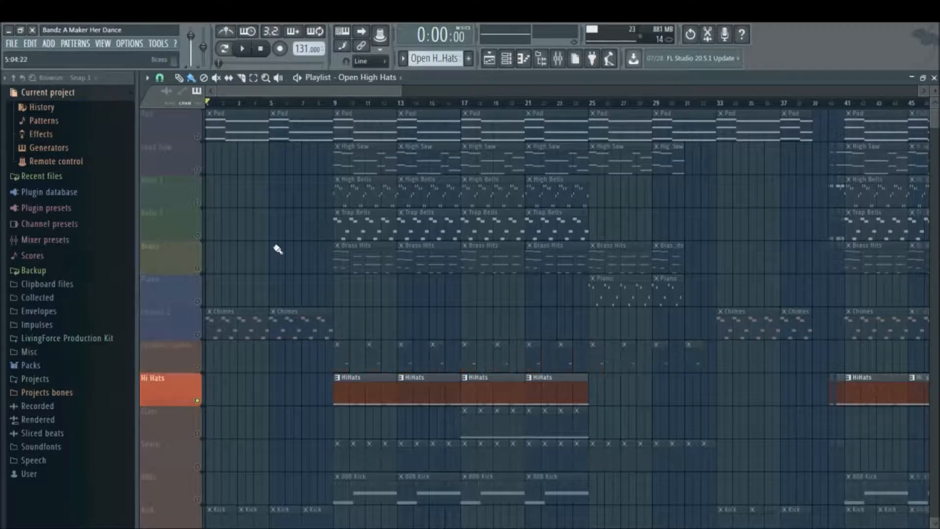
# Switch to the HiHats pattern and examine the Hi Hat channel's notes up close in the piano roll.
pyautogui.click(403, 59)
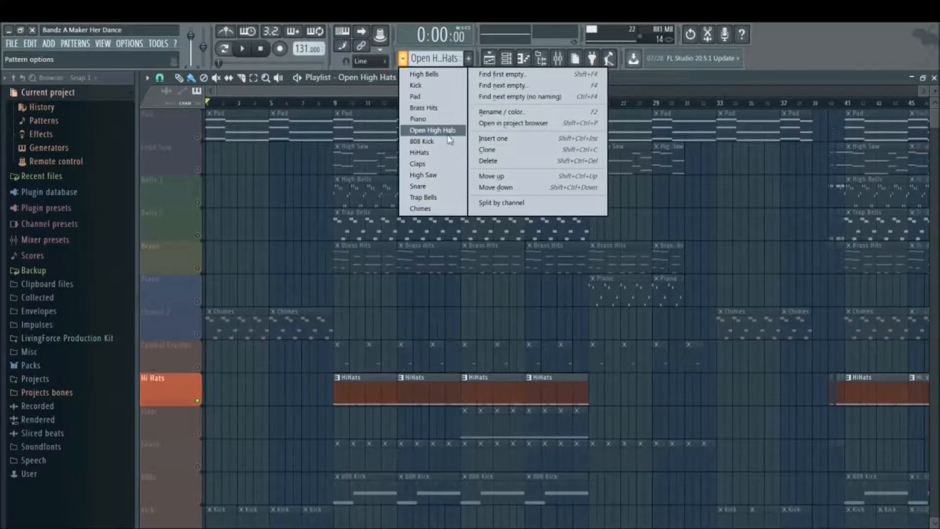
pyautogui.click(446, 151)
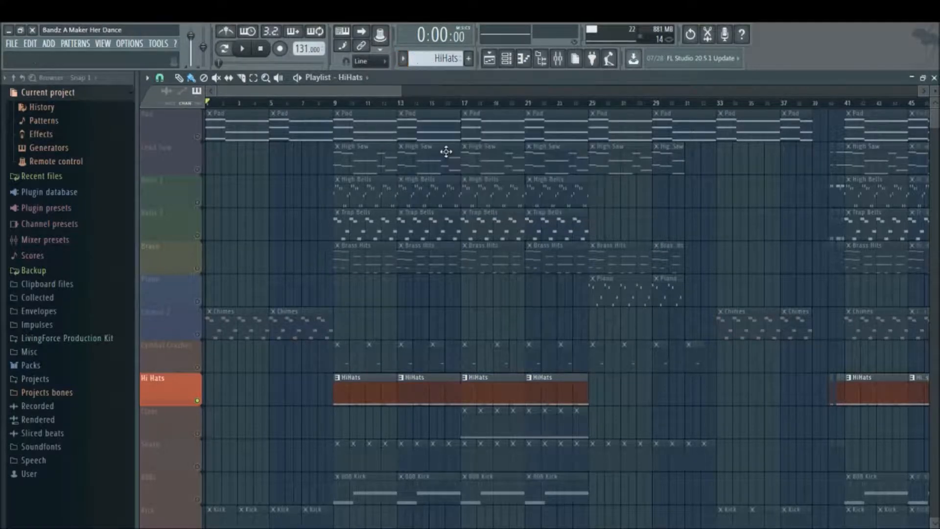
pyautogui.click(505, 59)
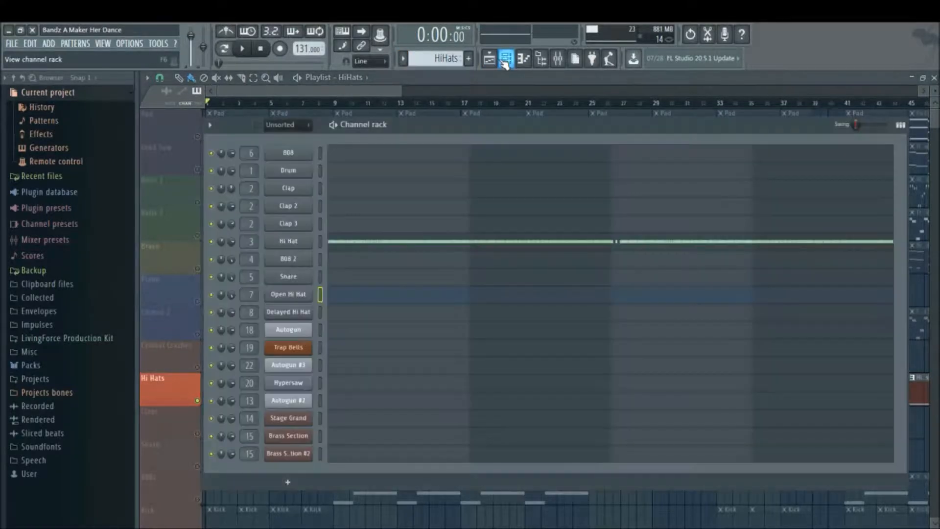
pyautogui.click(425, 242)
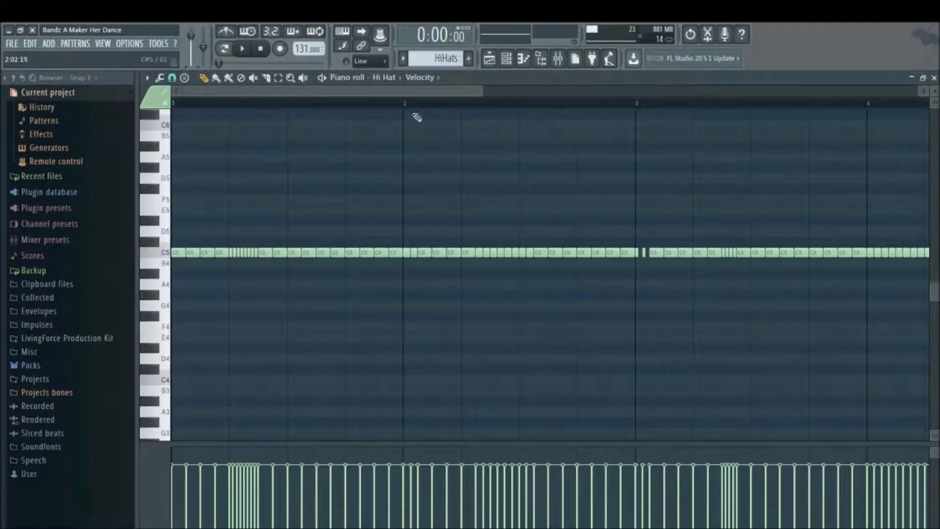
pyautogui.moveTo(482, 90); pyautogui.dragTo(342, 94)
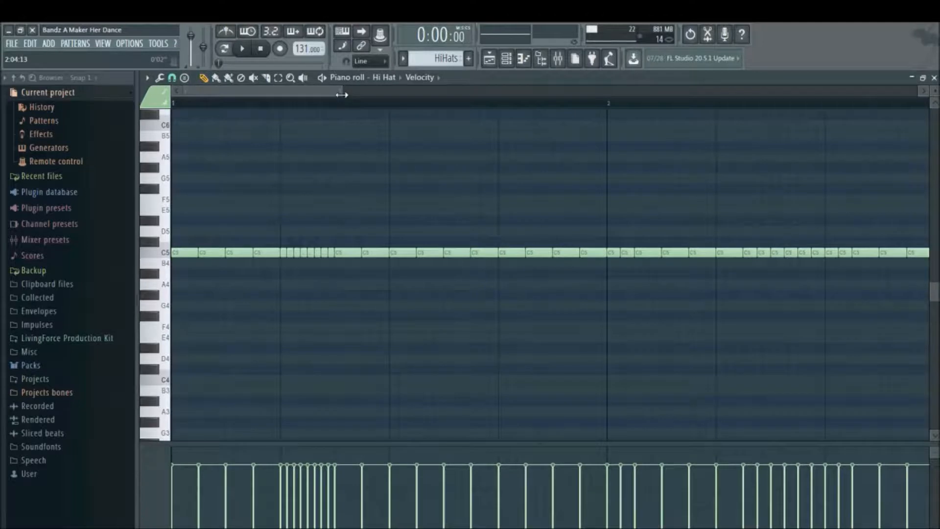
# Play the HiHats pattern alone in pattern mode with all four bars of notes in view, and stop it.
pyautogui.click(223, 48)
pyautogui.moveTo(342, 93); pyautogui.dragTo(618, 86)
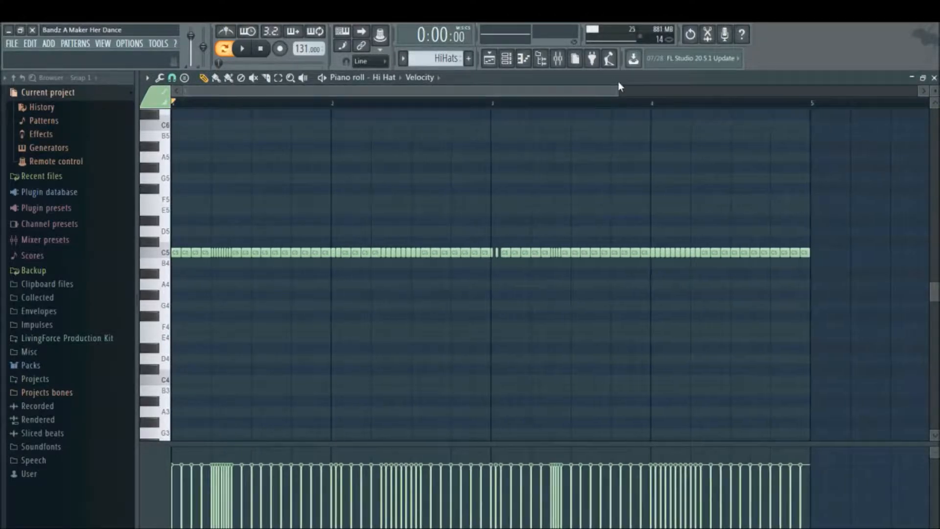
pyautogui.click(242, 48)
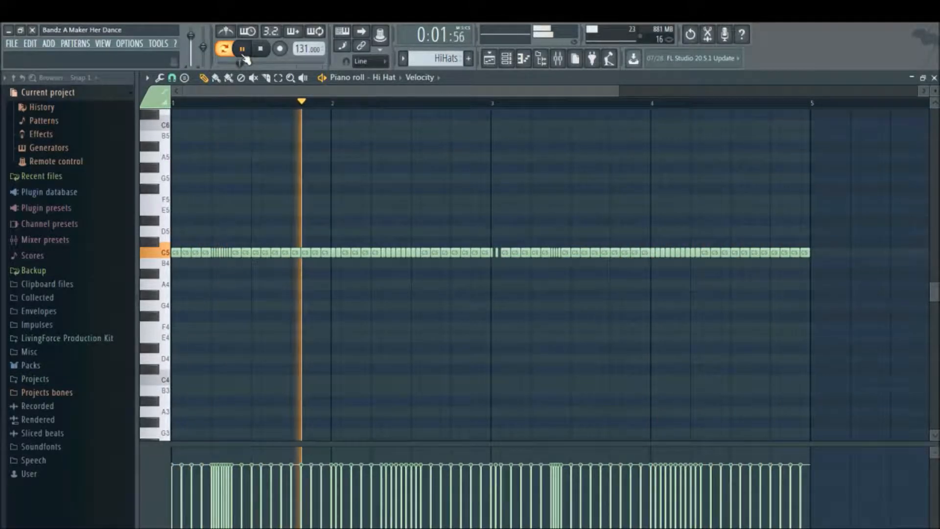
pyautogui.click(260, 50)
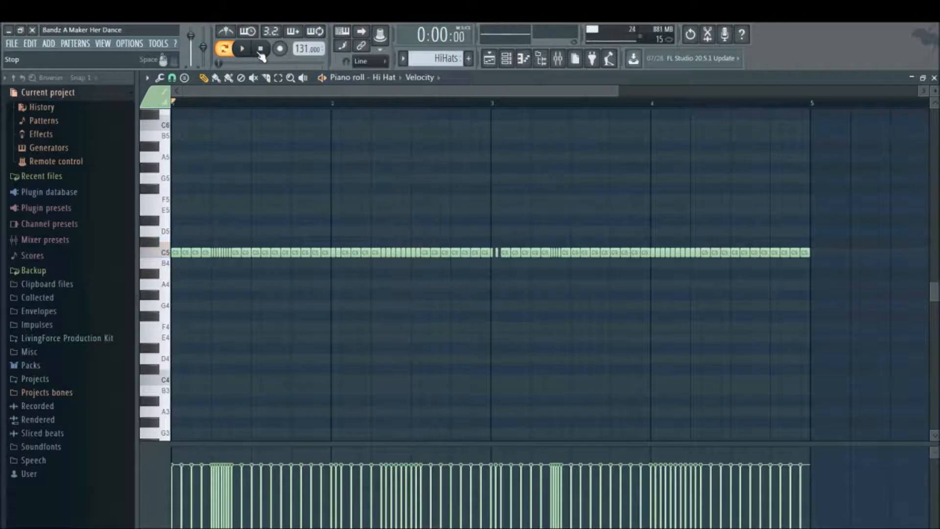
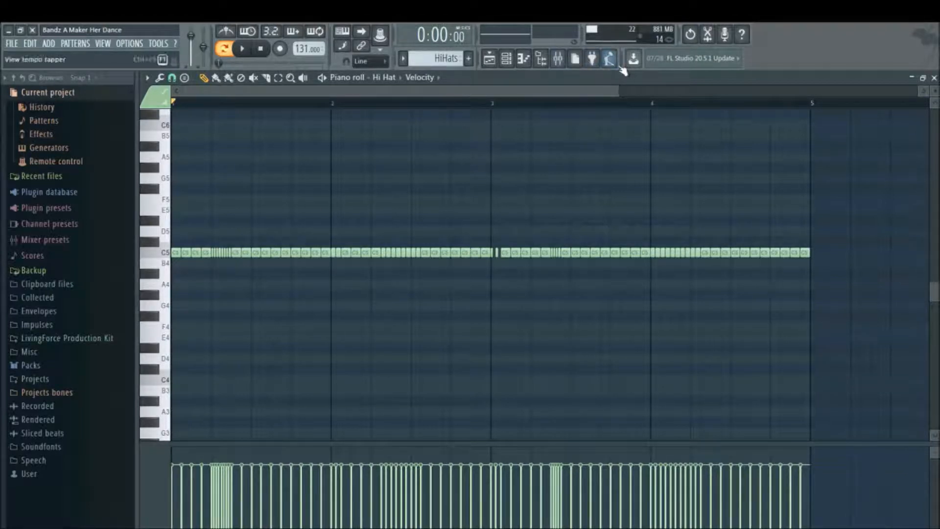
# Examine the hi-hat rolls and note spacing across bars 1 to 4 of the HiHats pattern.
pyautogui.moveTo(618, 89); pyautogui.dragTo(469, 91)
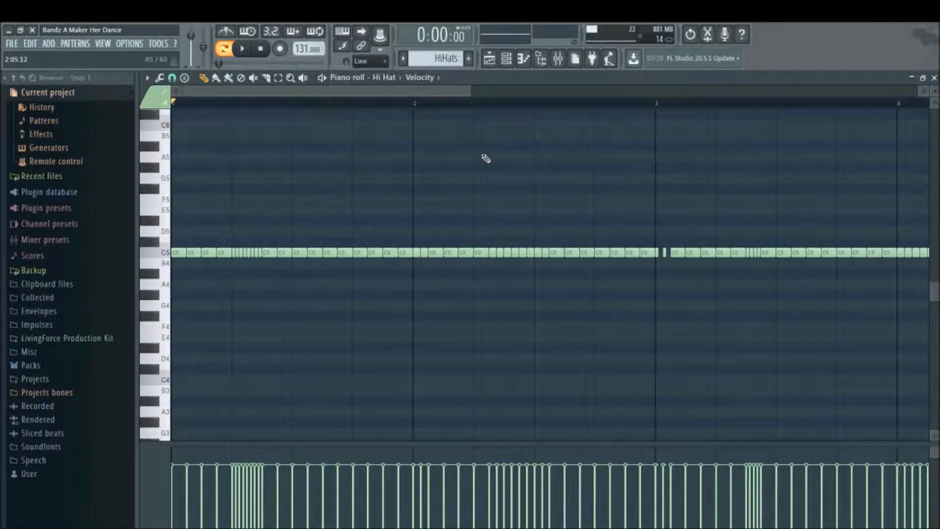
pyautogui.moveTo(399, 87); pyautogui.dragTo(503, 94)
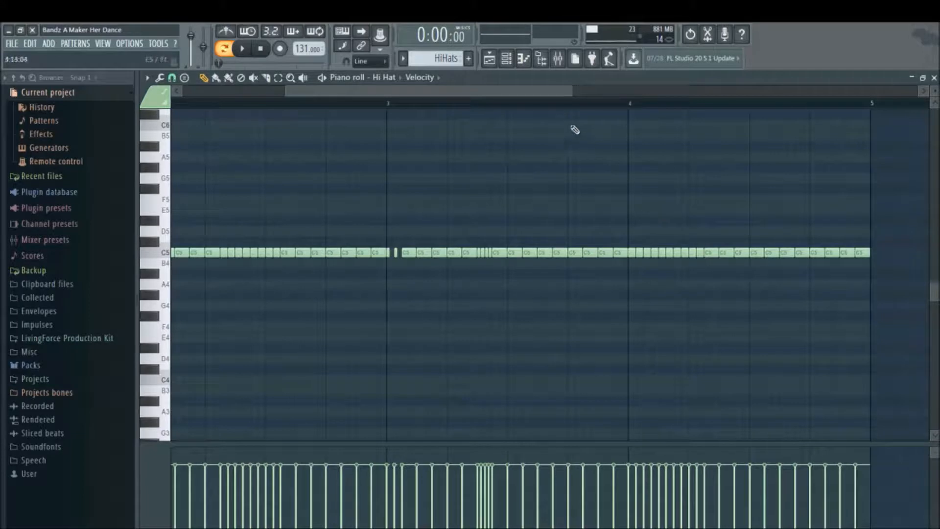
pyautogui.moveTo(557, 90); pyautogui.dragTo(455, 96)
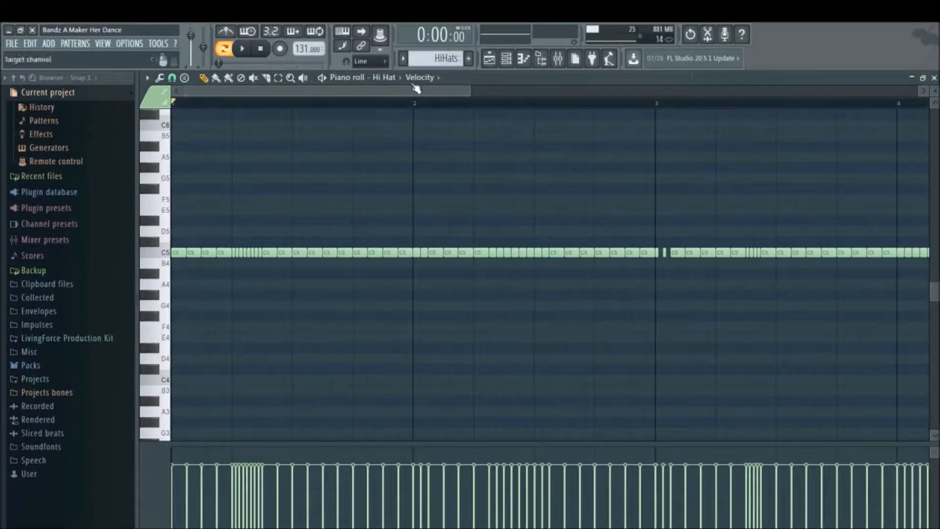
# Replay the HiHats pattern while following its notes over the full four bars, stop it, and restore song mode.
pyautogui.click(243, 49)
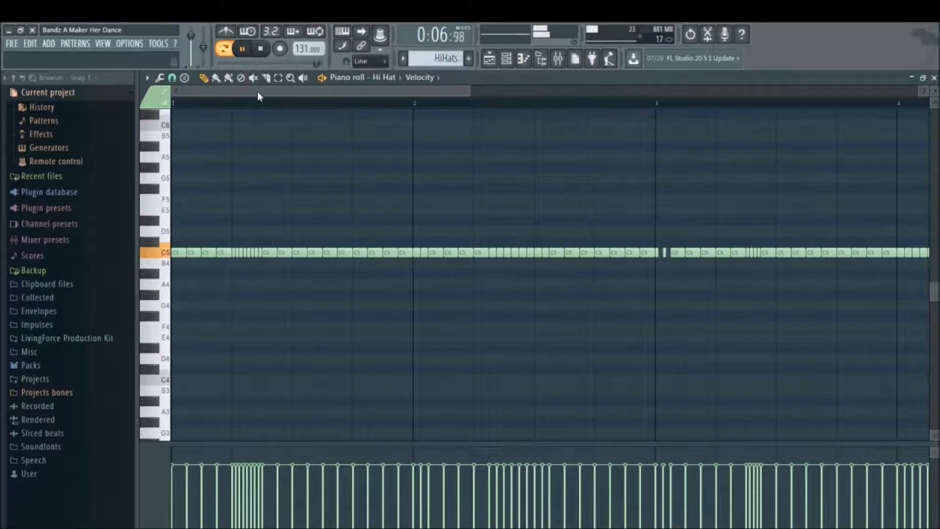
pyautogui.moveTo(469, 90); pyautogui.dragTo(591, 90)
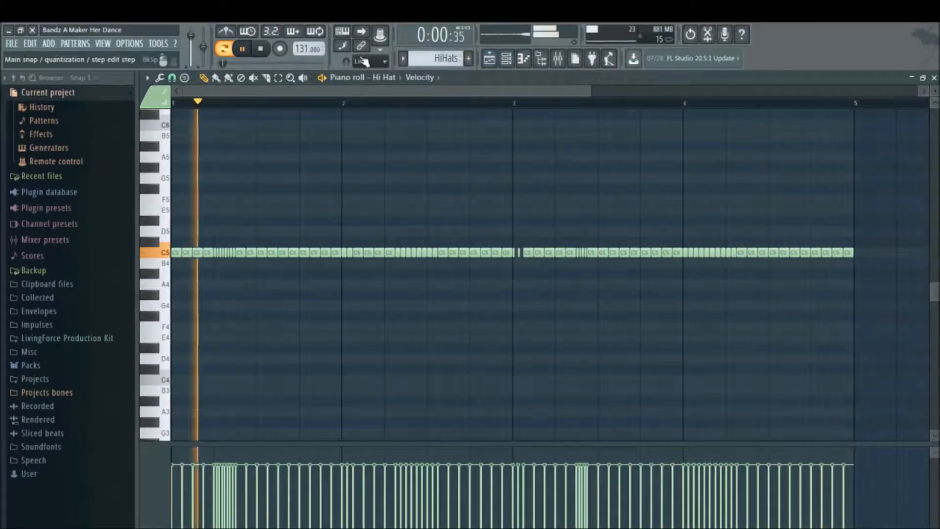
pyautogui.click(267, 49)
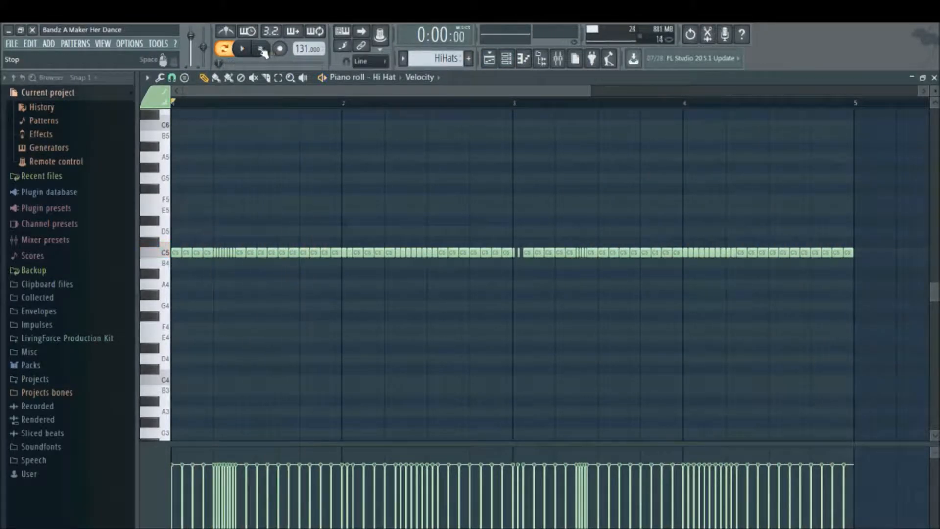
pyautogui.click(228, 50)
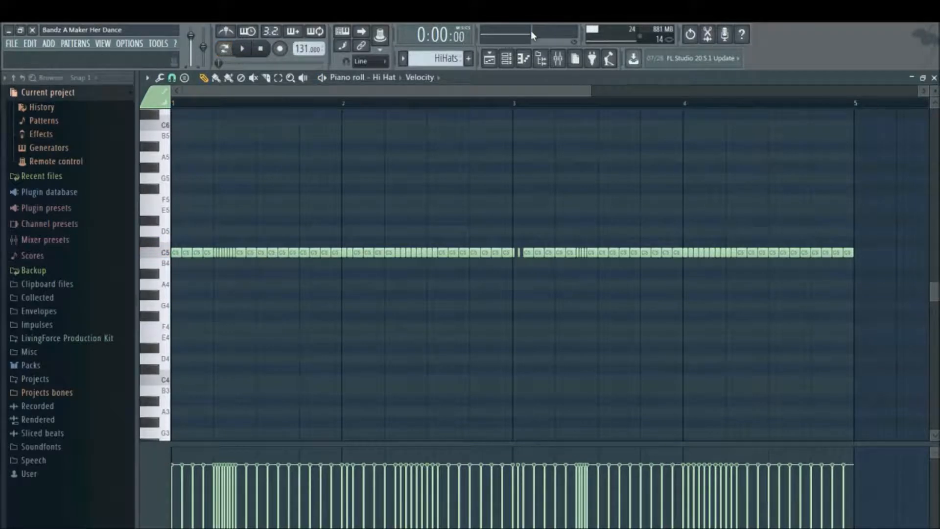
# Return to the playlist, unmute Cymbal Crashes alongside Hi Hats, and set the playhead just before bar 9.
pyautogui.click(490, 59)
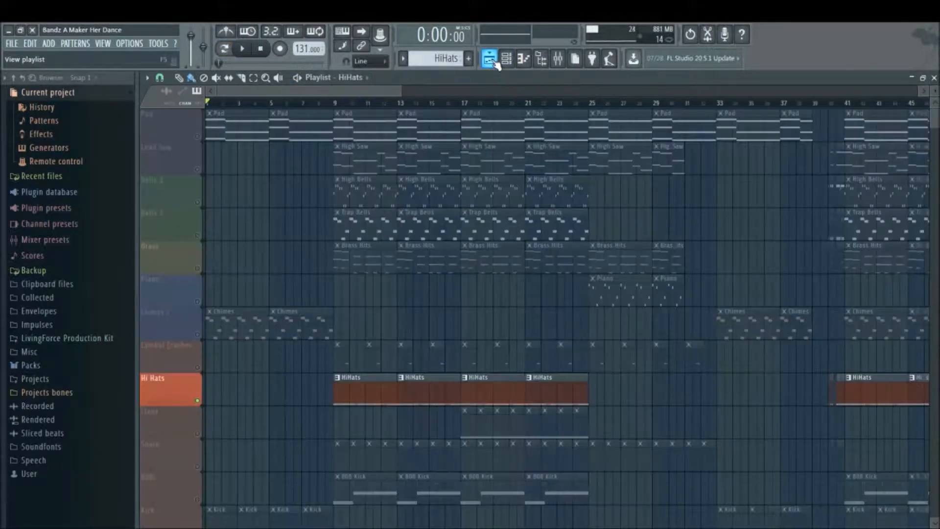
pyautogui.click(197, 368)
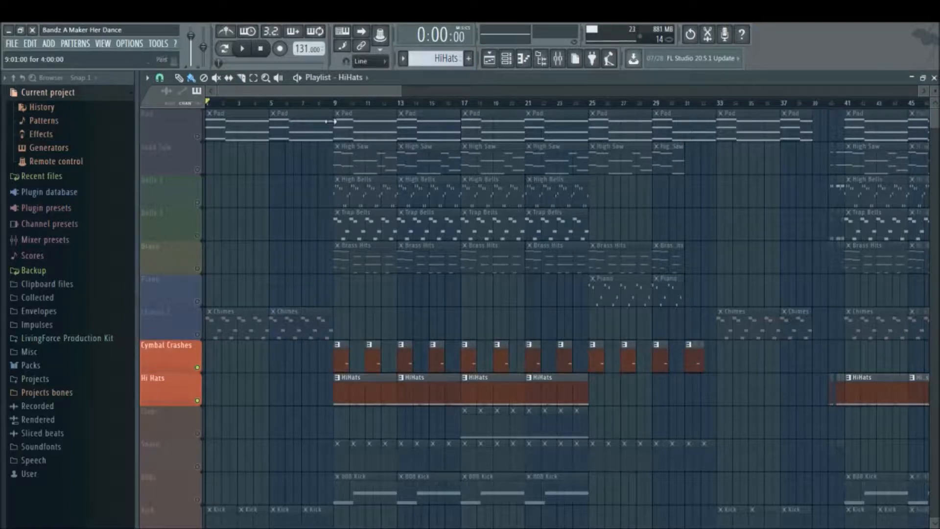
pyautogui.click(335, 106)
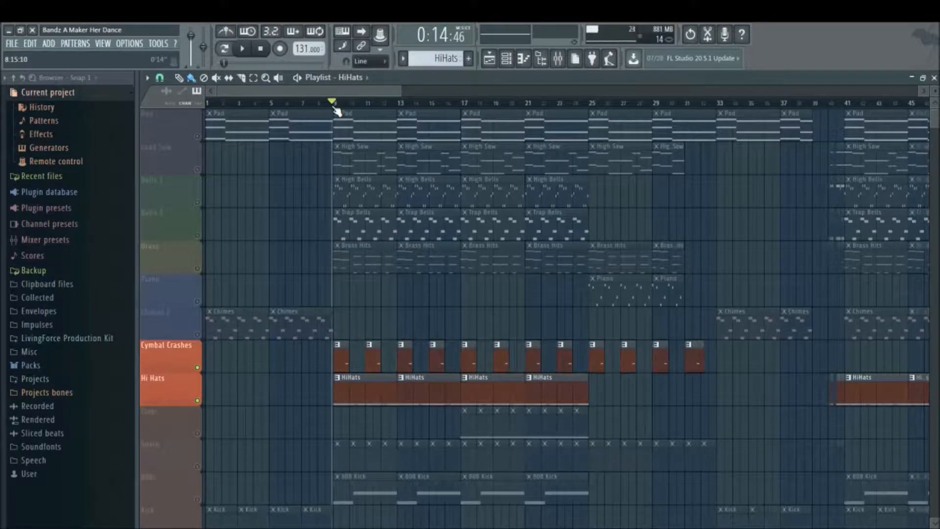
# Play the Cymbal Crashes and Hi Hats tracks together from just before bar 9, stop, and return the playhead to the start.
pyautogui.click(243, 50)
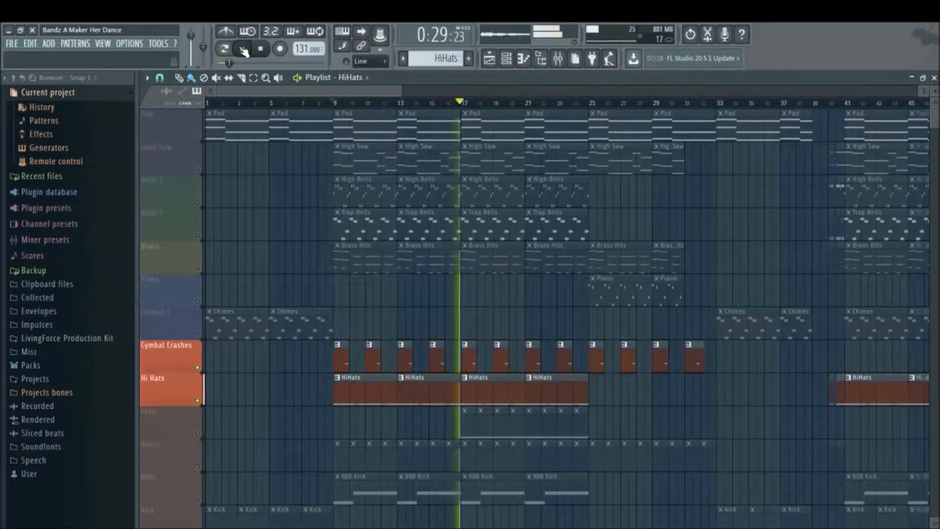
pyautogui.click(261, 49)
pyautogui.click(261, 49)
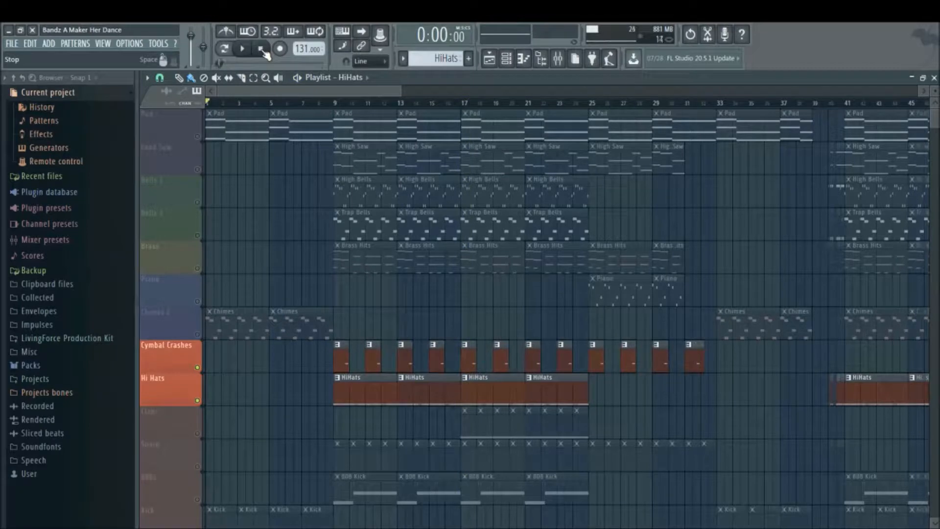
# Mute Hi Hats and Cymbal Crashes, unmute only the Claps track, and make Claps the active pattern.
pyautogui.click(199, 400)
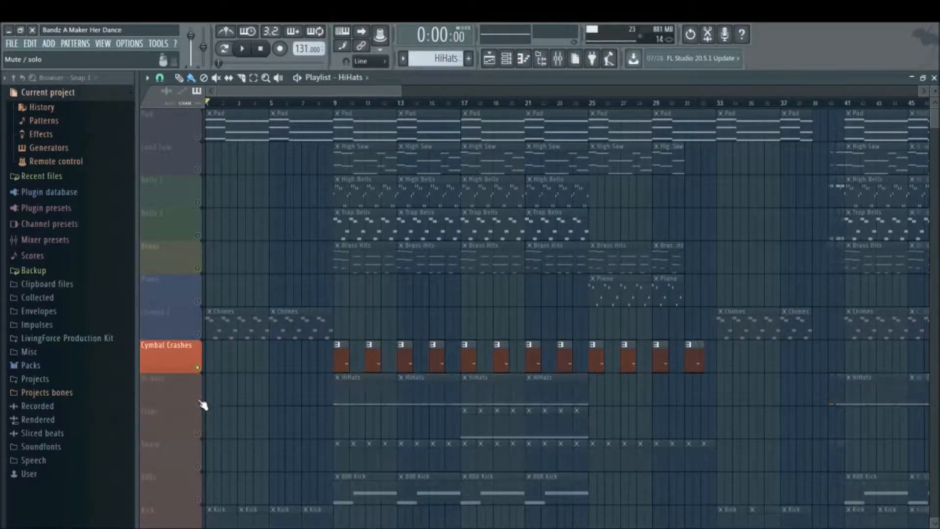
pyautogui.click(199, 369)
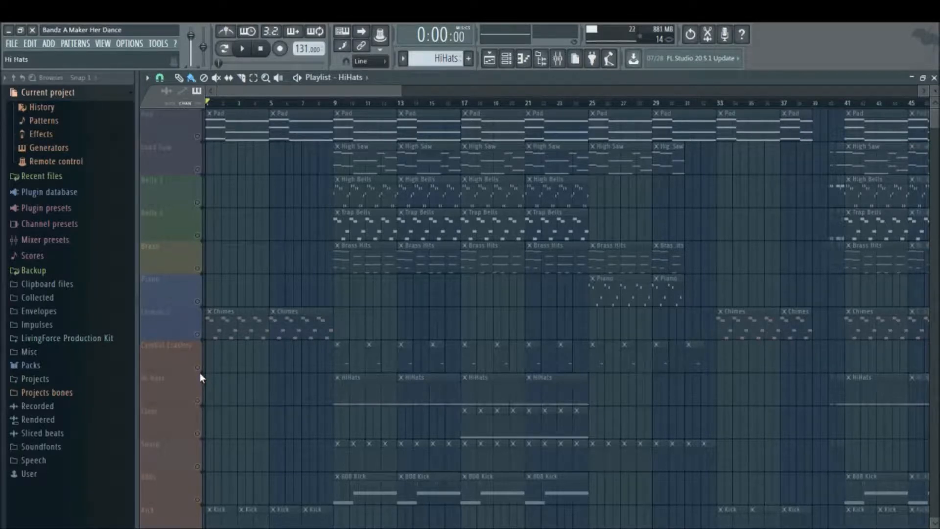
pyautogui.click(201, 435)
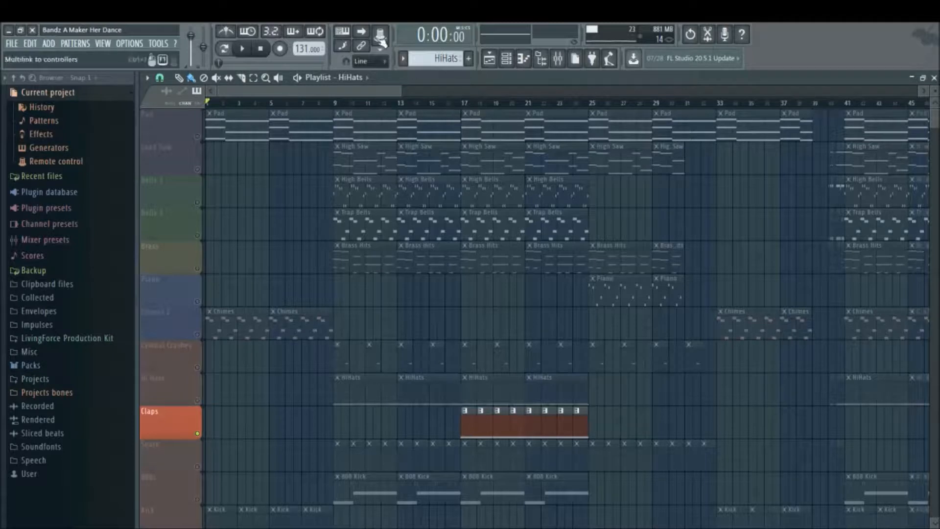
pyautogui.click(402, 59)
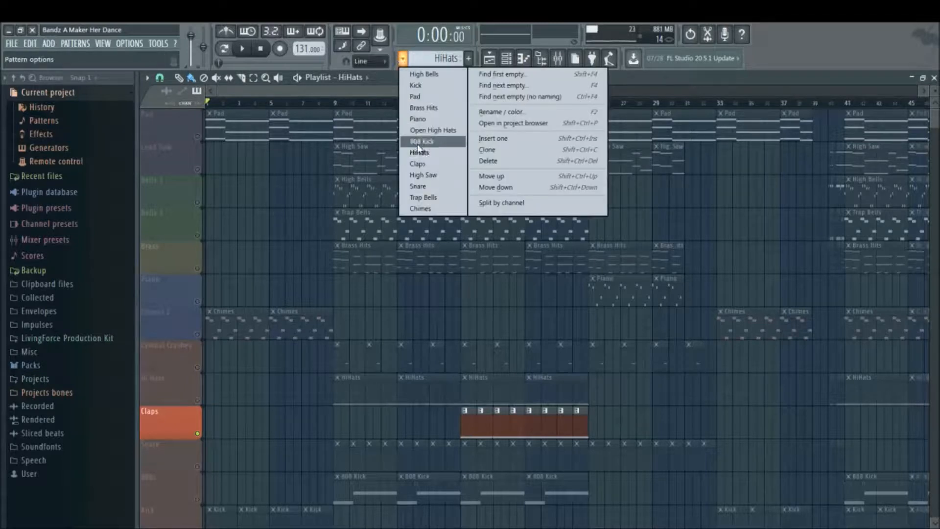
pyautogui.click(423, 163)
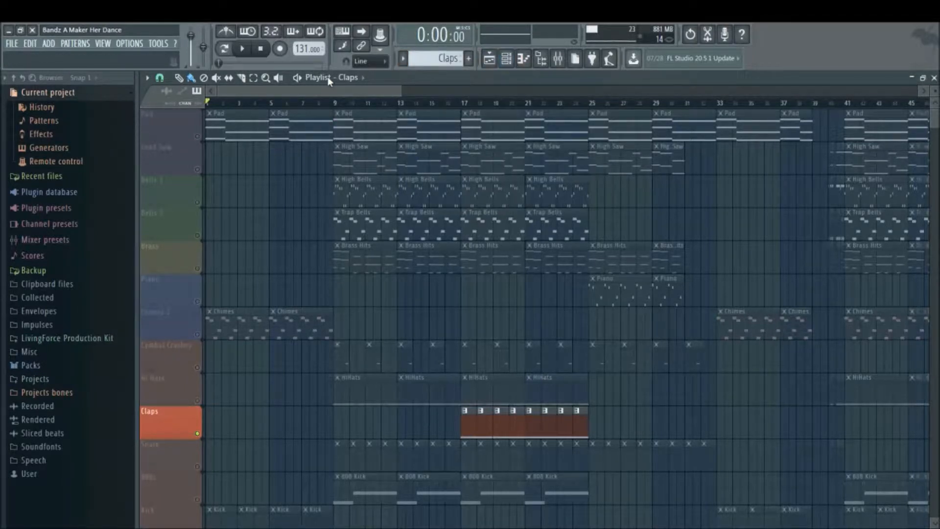
# Play the Claps pattern alone in pattern mode with its three clap channels shown in the channel rack, and stop it.
pyautogui.click(239, 50)
pyautogui.click(239, 50)
pyautogui.click(225, 48)
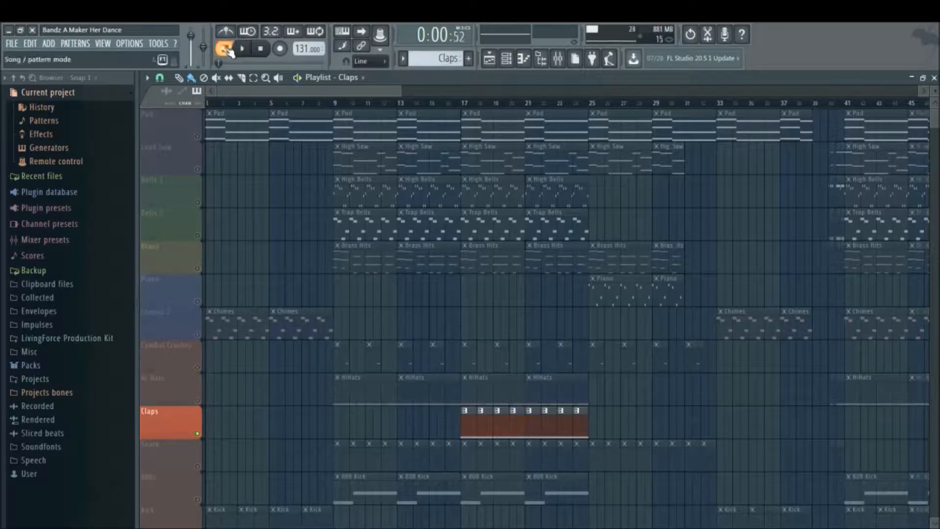
pyautogui.click(542, 59)
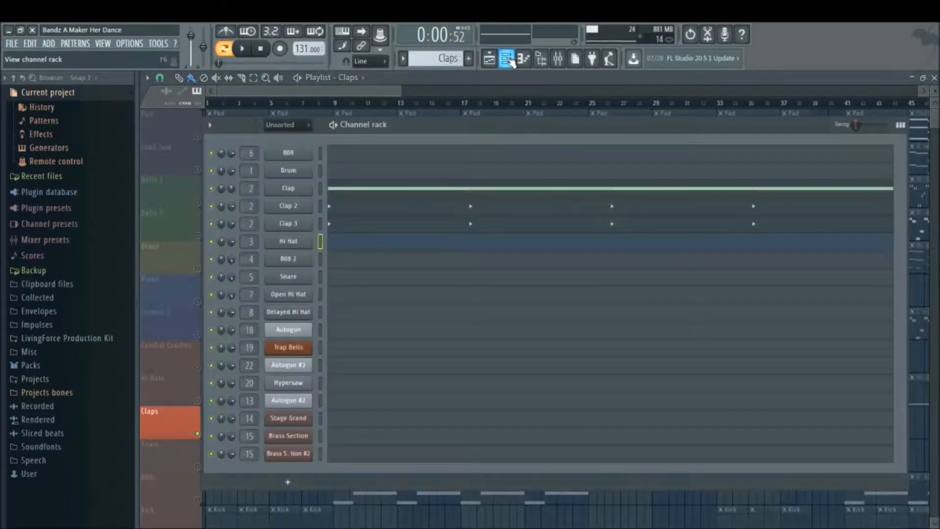
pyautogui.click(243, 53)
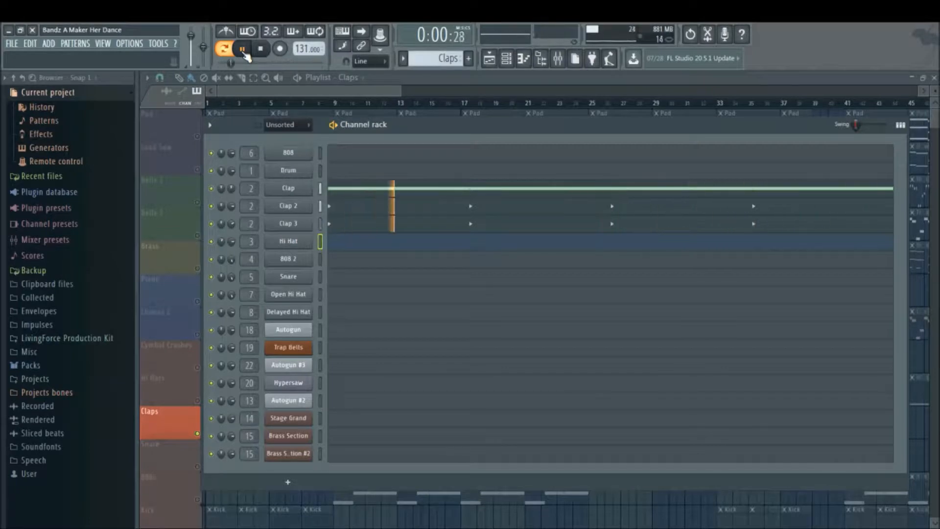
pyautogui.click(263, 50)
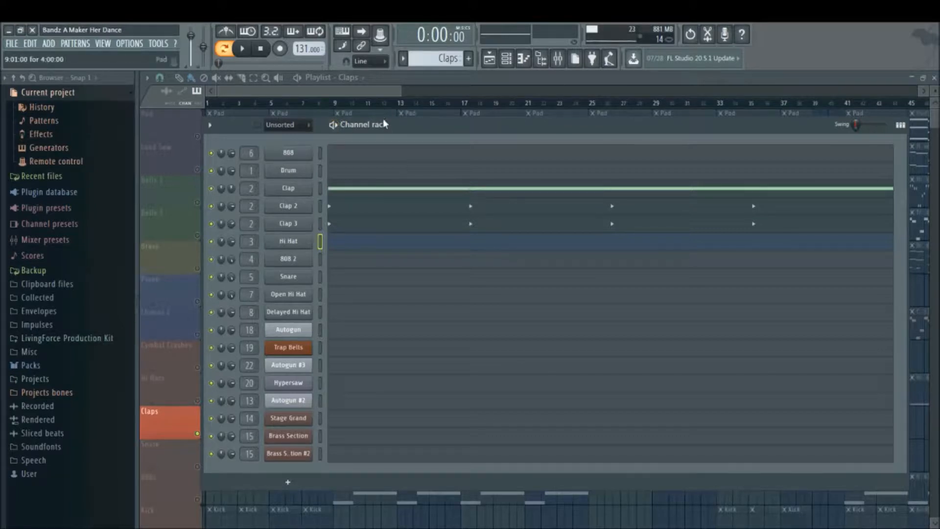
# Back in the song-mode playlist, unmute Hi Hats and Cymbal Crashes alongside Claps, play them from just before bar 17, and stop.
pyautogui.moveTo(385, 128); pyautogui.dragTo(524, 175)
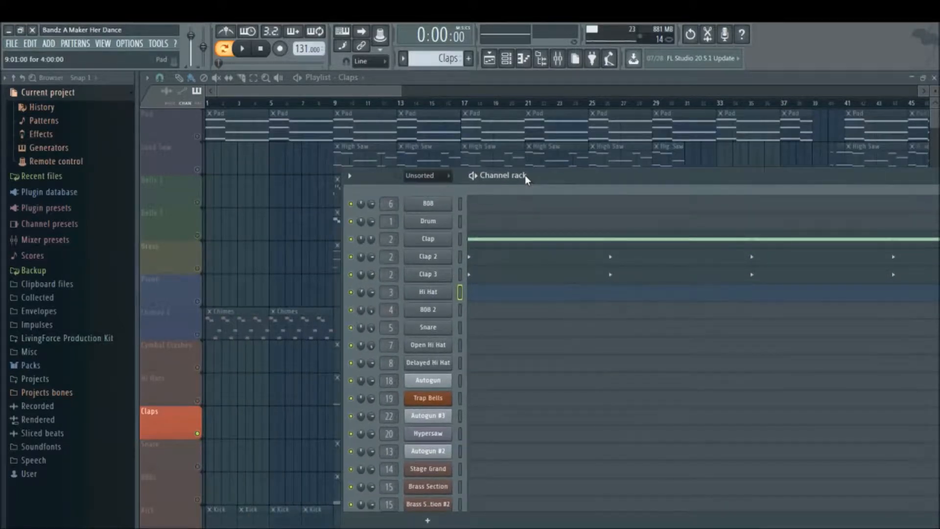
pyautogui.click(329, 105)
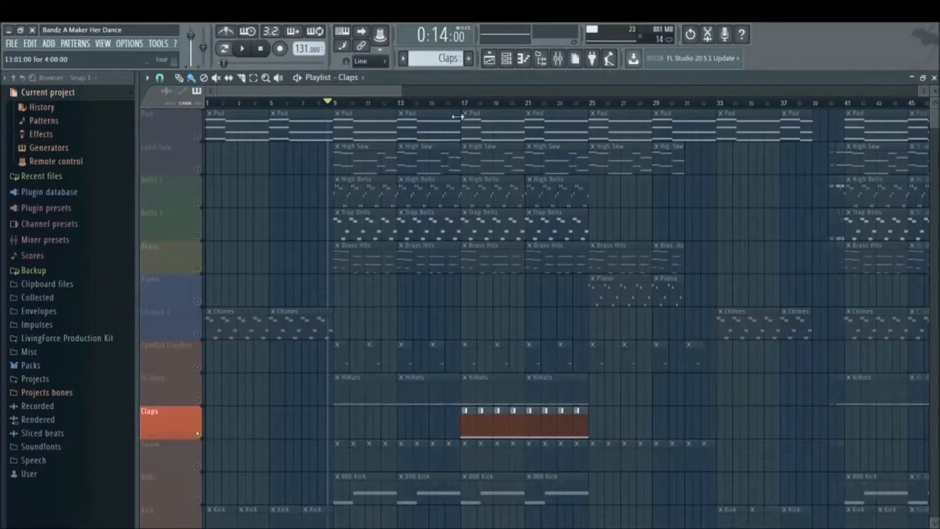
pyautogui.click(198, 400)
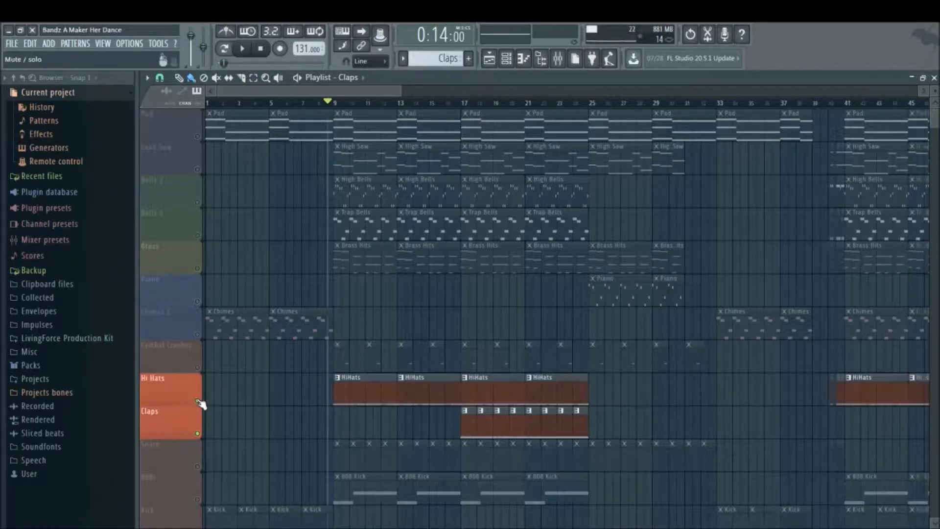
pyautogui.click(197, 367)
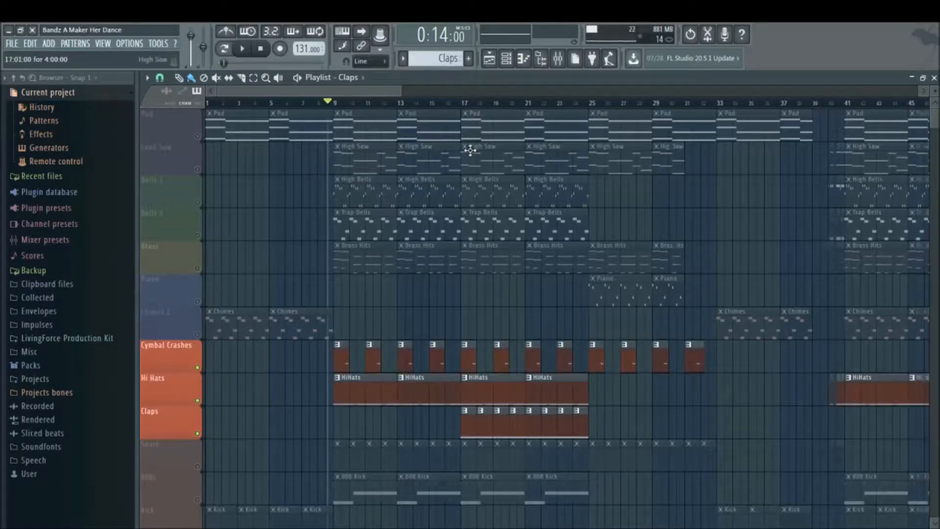
pyautogui.click(459, 104)
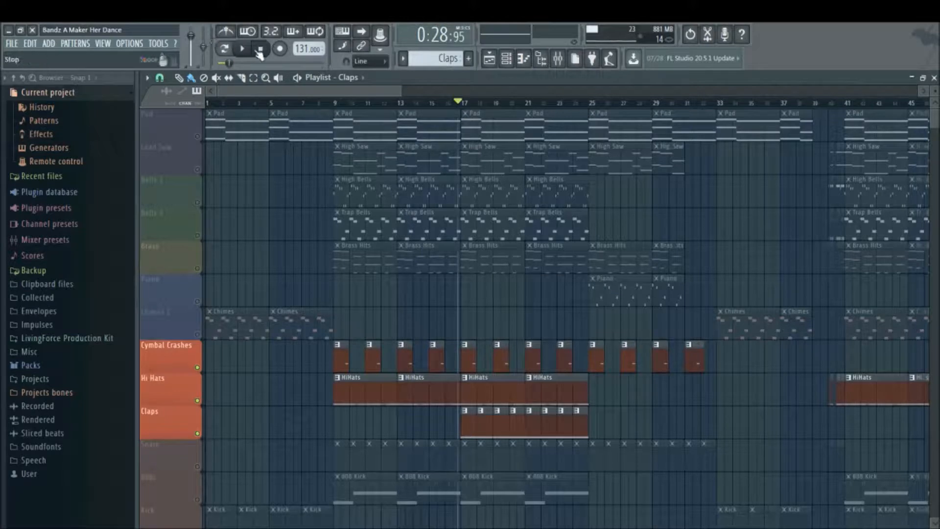
pyautogui.press('space')
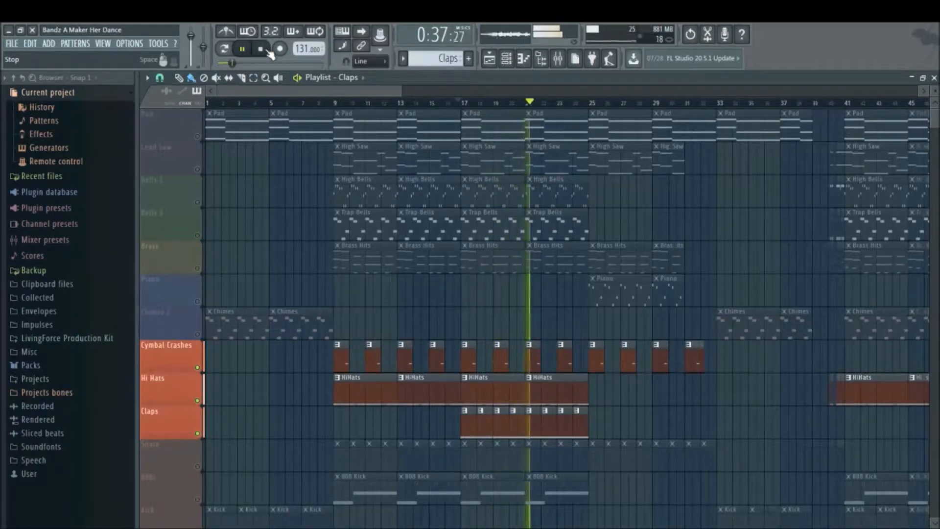
pyautogui.click(267, 50)
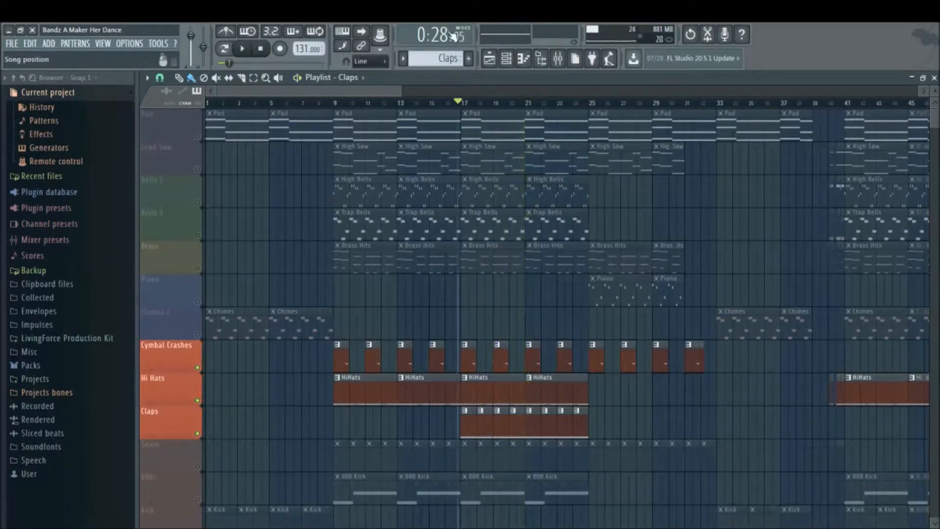
# Mute Claps, Hi Hats and Cymbal Crashes, unmute only the Snare track, and make Snare the active pattern.
pyautogui.click(197, 433)
pyautogui.click(197, 401)
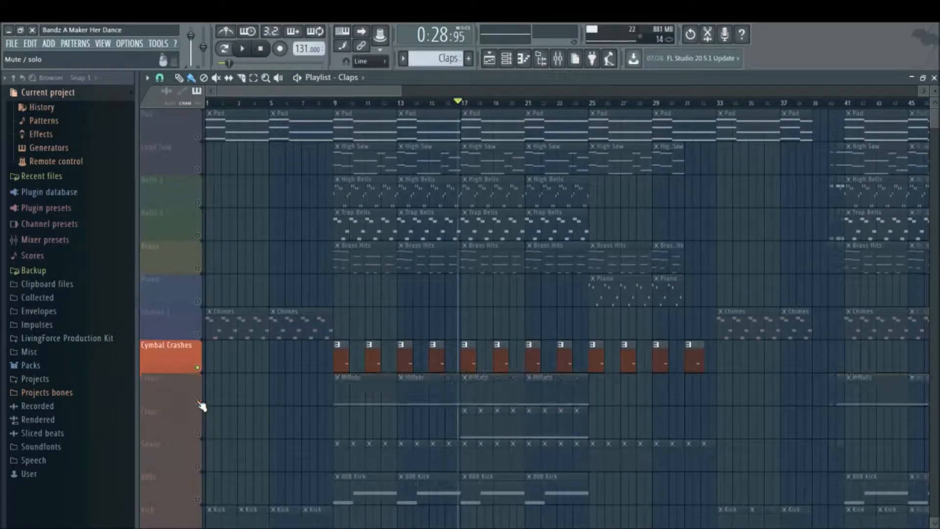
pyautogui.click(197, 367)
pyautogui.click(198, 466)
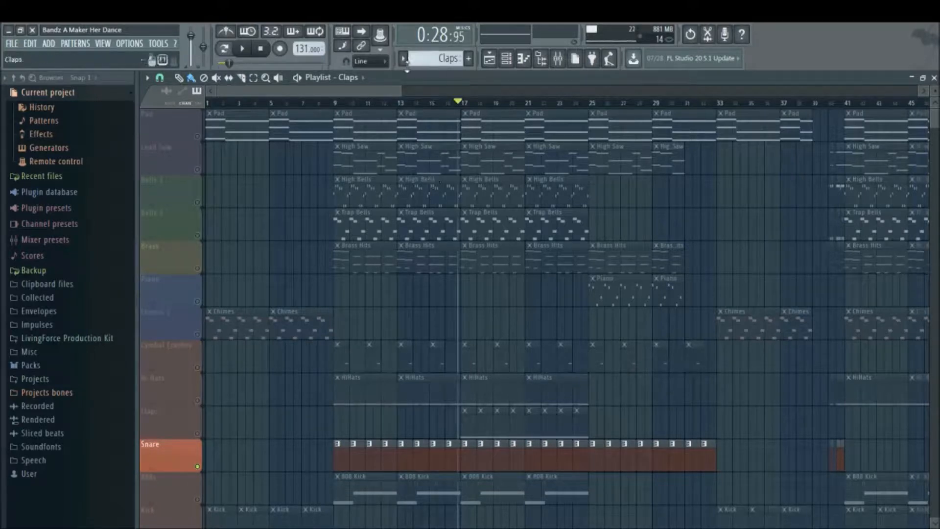
pyautogui.click(403, 58)
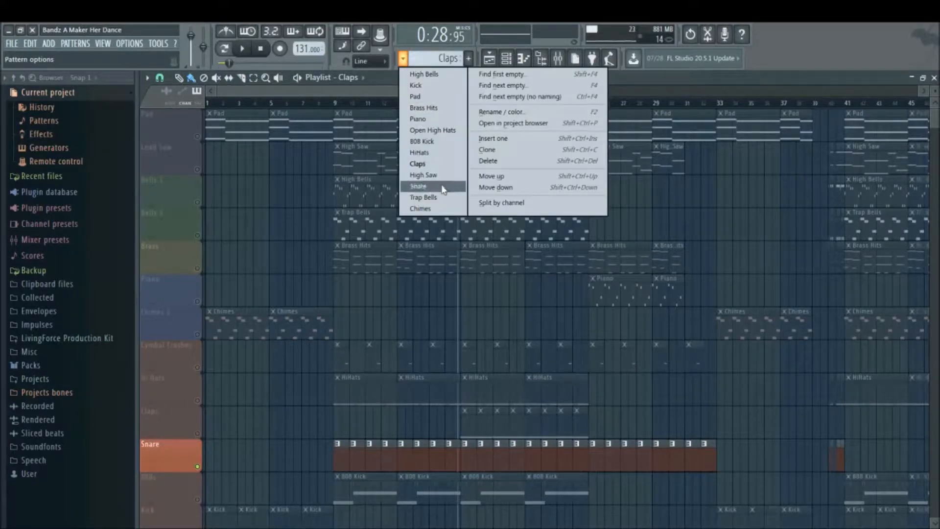
pyautogui.click(421, 186)
# Open the Snare channel's notes in the piano roll, play the pattern alone in pattern mode, stop it, and restore song mode.
pyautogui.click(506, 58)
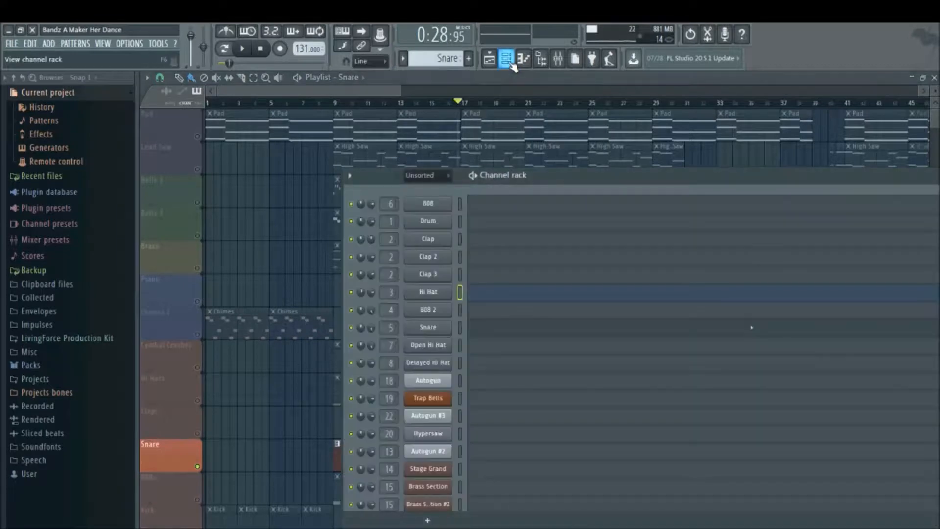
pyautogui.click(611, 325)
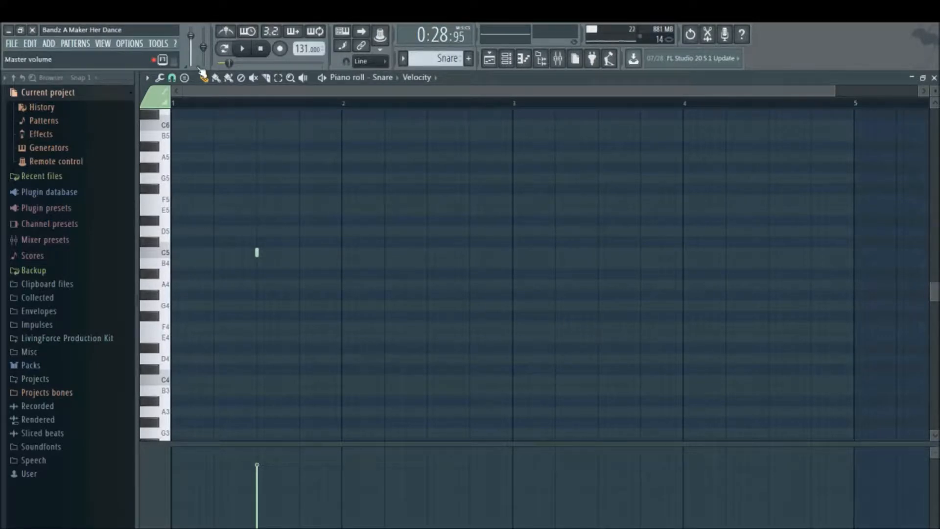
pyautogui.click(242, 49)
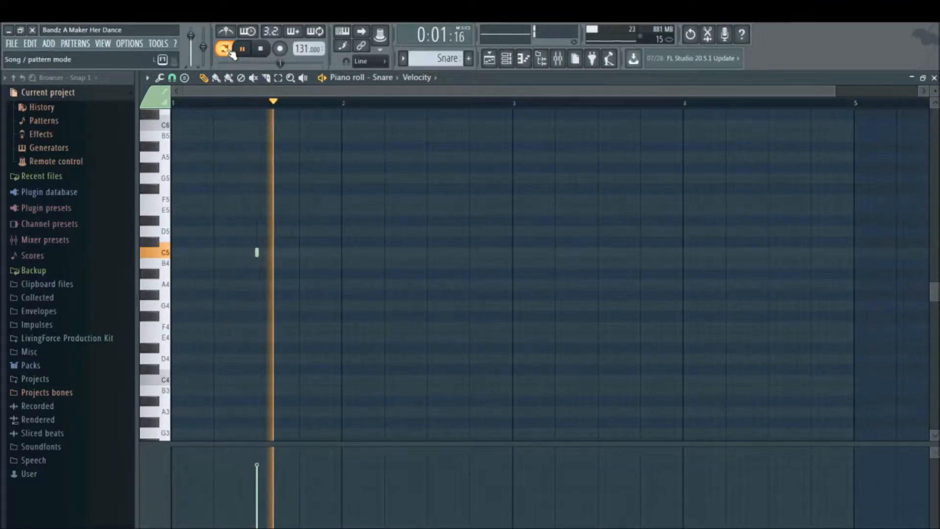
pyautogui.press('space')
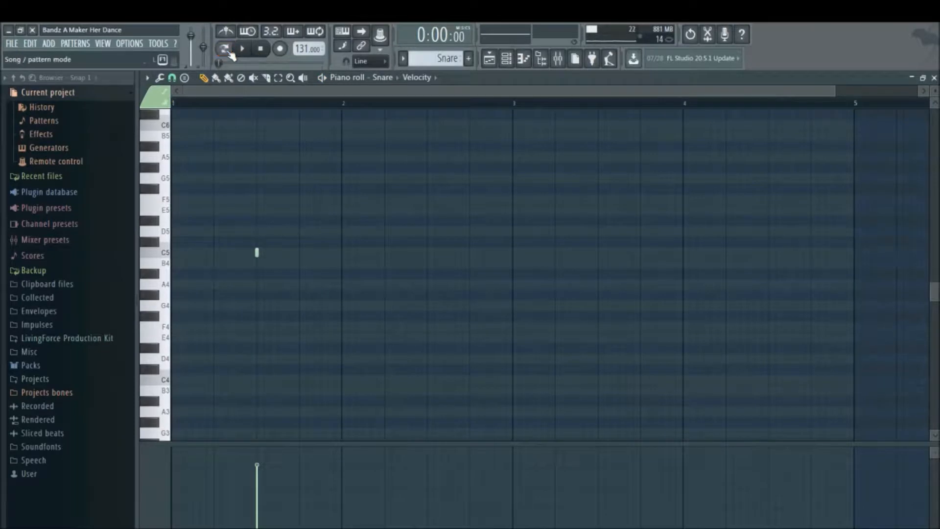
# In the playlist, unmute Claps, Hi Hats and Cymbal Crashes alongside Snare, play all four from just before bar 9, and stop.
pyautogui.click(489, 59)
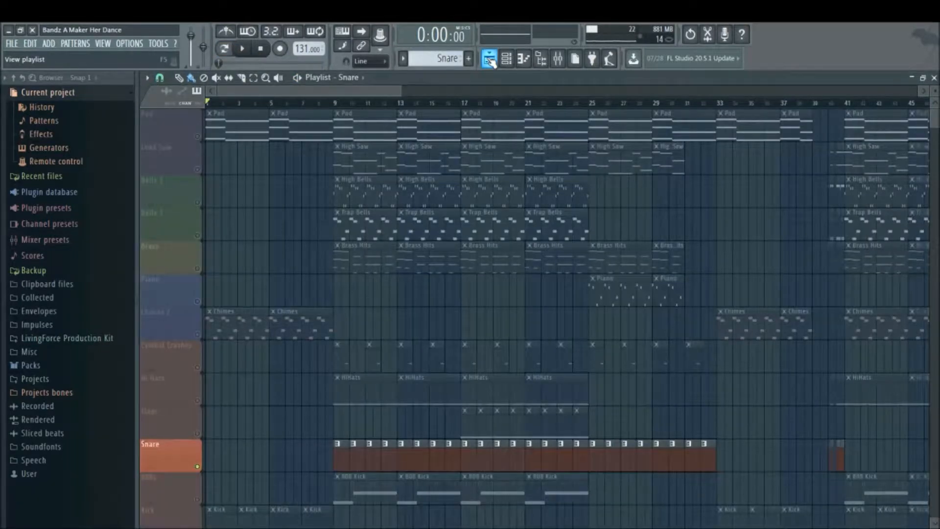
pyautogui.click(199, 434)
pyautogui.click(198, 401)
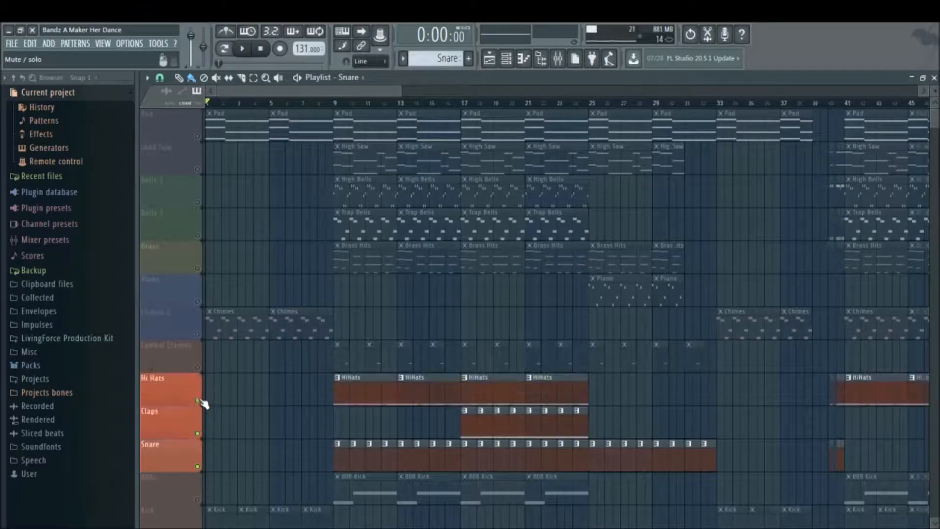
pyautogui.click(197, 367)
pyautogui.click(331, 104)
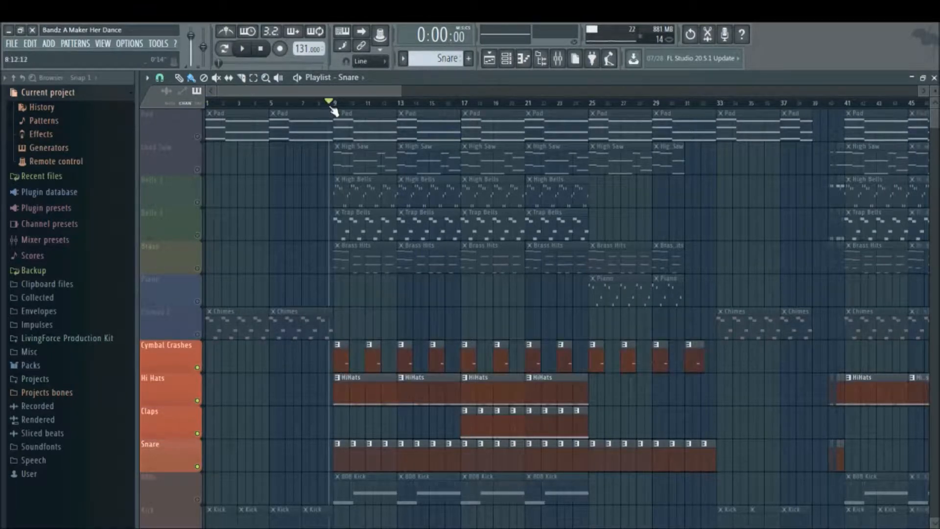
pyautogui.click(243, 50)
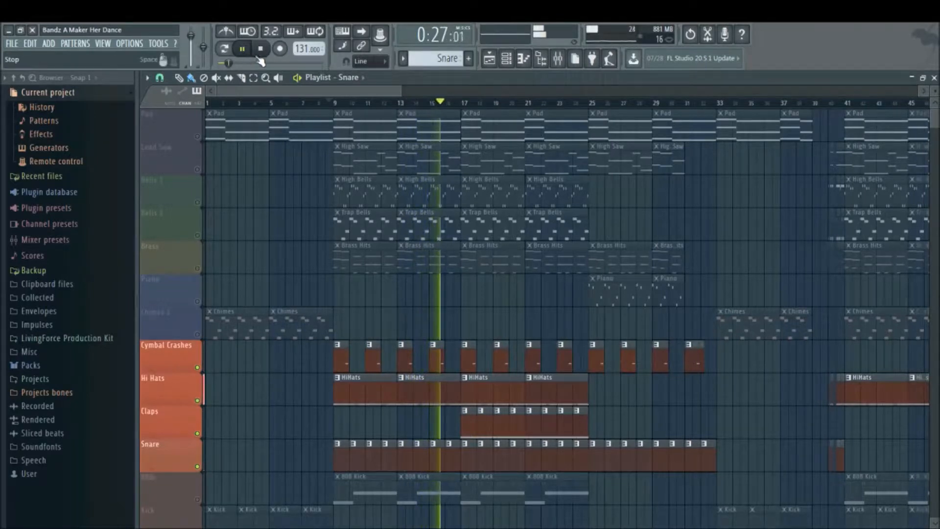
pyautogui.click(263, 51)
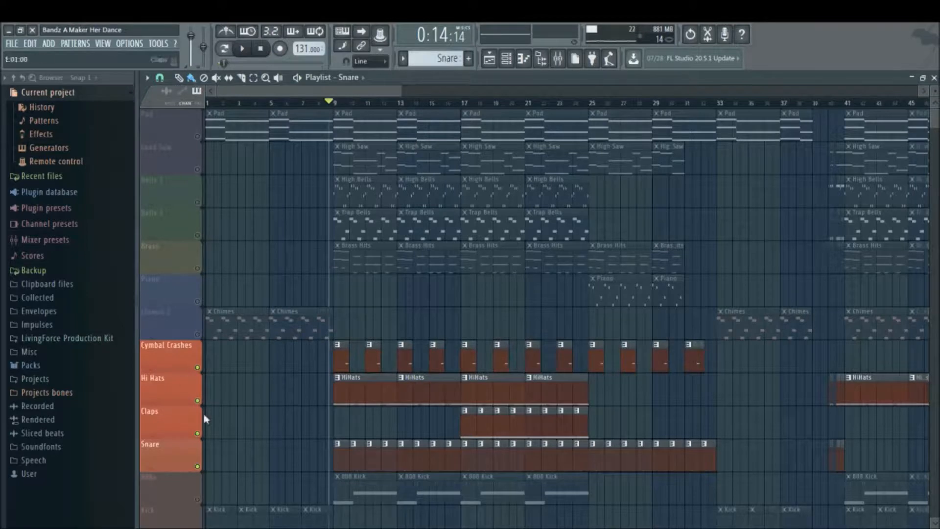
# Mute the Snare, Claps, Hi Hats and Cymbal Crashes tracks, and make 808 Kick the active pattern.
pyautogui.click(199, 467)
pyautogui.click(198, 433)
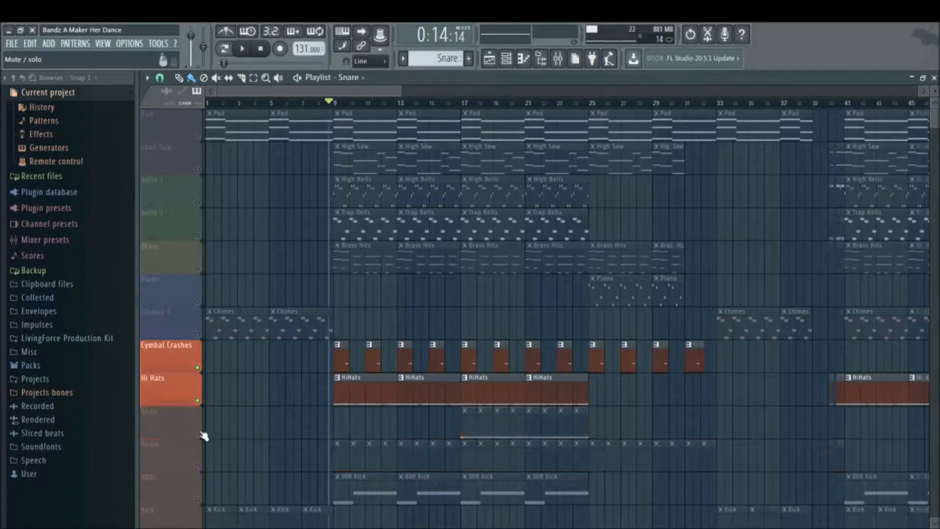
pyautogui.click(198, 400)
pyautogui.click(199, 368)
pyautogui.click(403, 58)
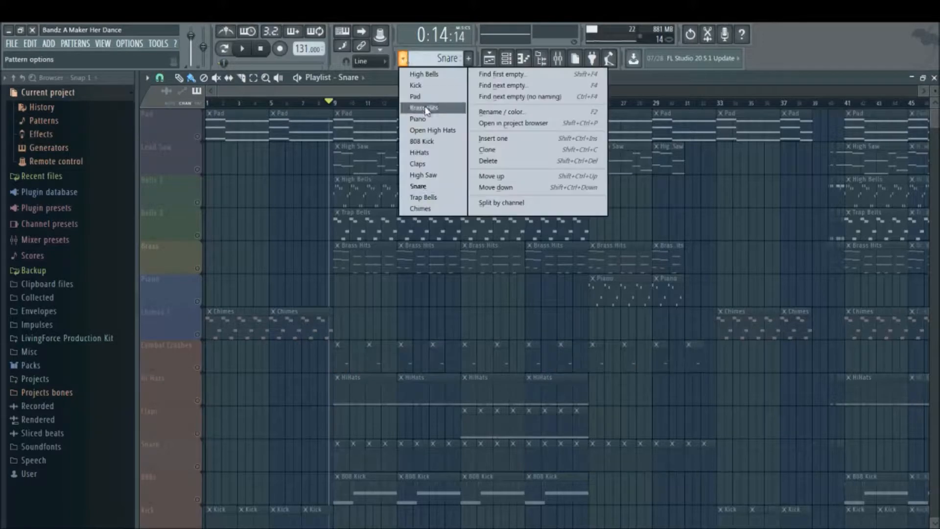
pyautogui.click(434, 142)
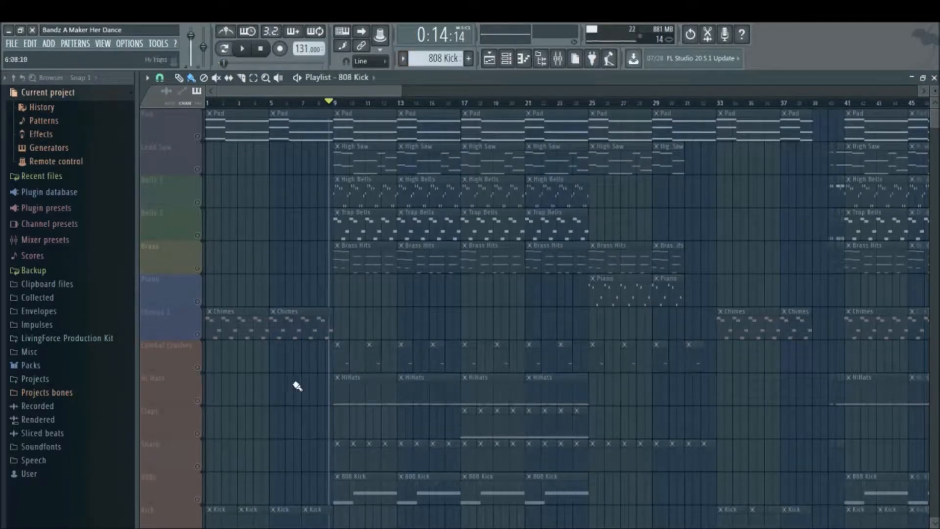
# Play the 808 Kick pattern alone in pattern mode and open the 808 channel's notes in the piano roll.
pyautogui.click(224, 48)
pyautogui.press('space')
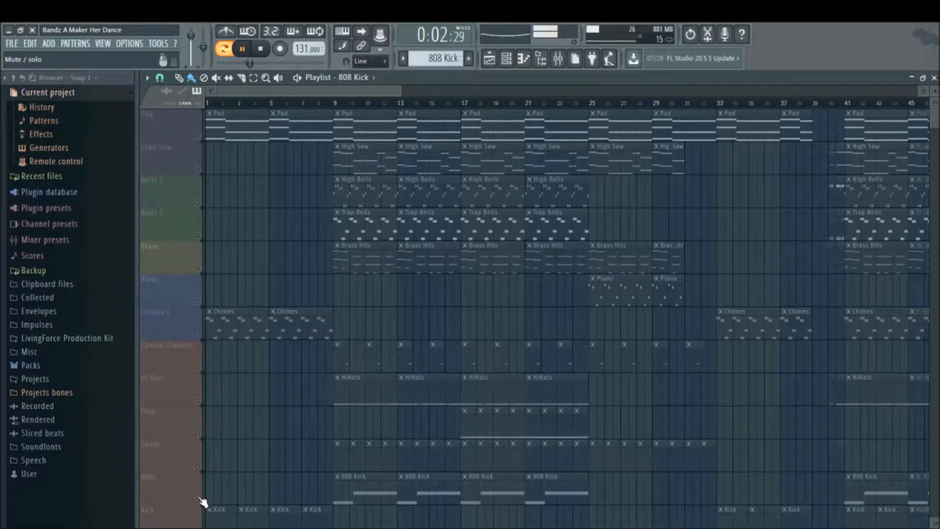
pyautogui.click(506, 58)
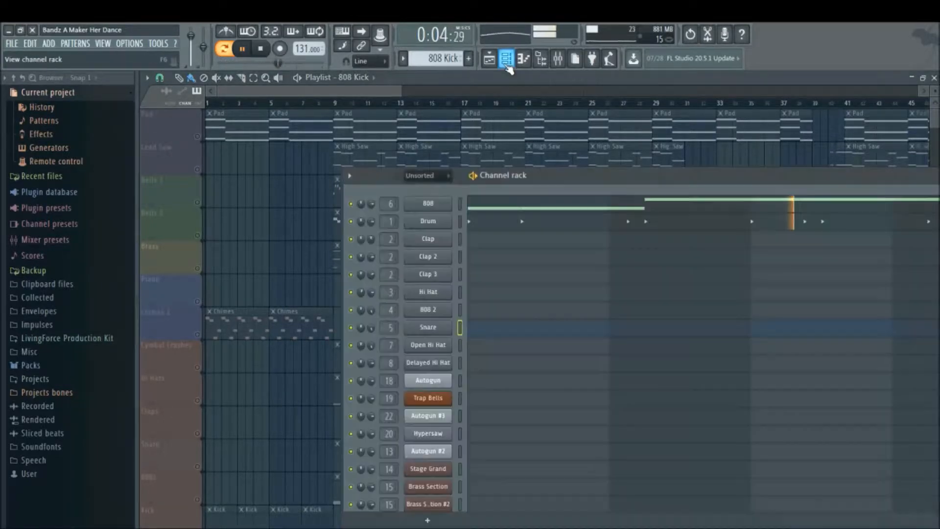
pyautogui.moveTo(524, 176); pyautogui.dragTo(400, 186)
pyautogui.click(405, 215)
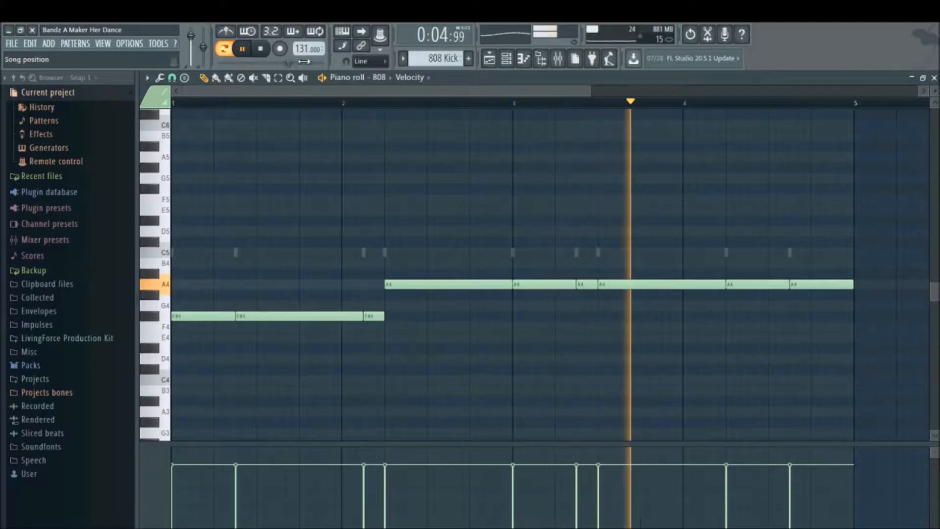
# Switch to song mode and back to pattern mode to hear the 808 notes again, and stop playback.
pyautogui.click(233, 55)
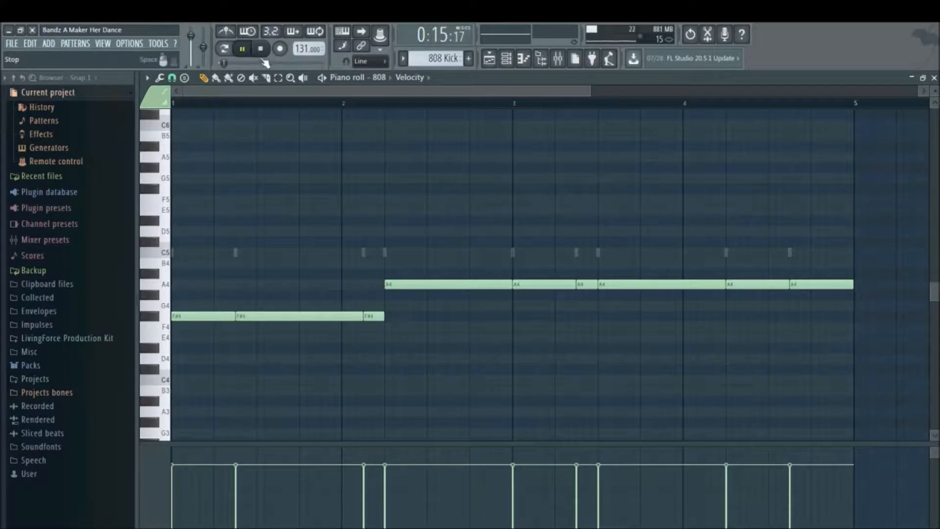
pyautogui.click(225, 50)
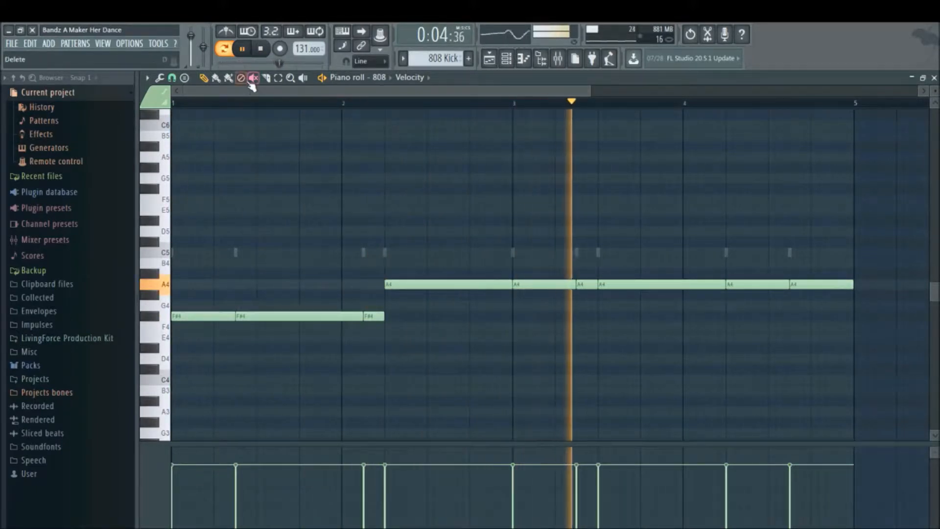
pyautogui.click(262, 53)
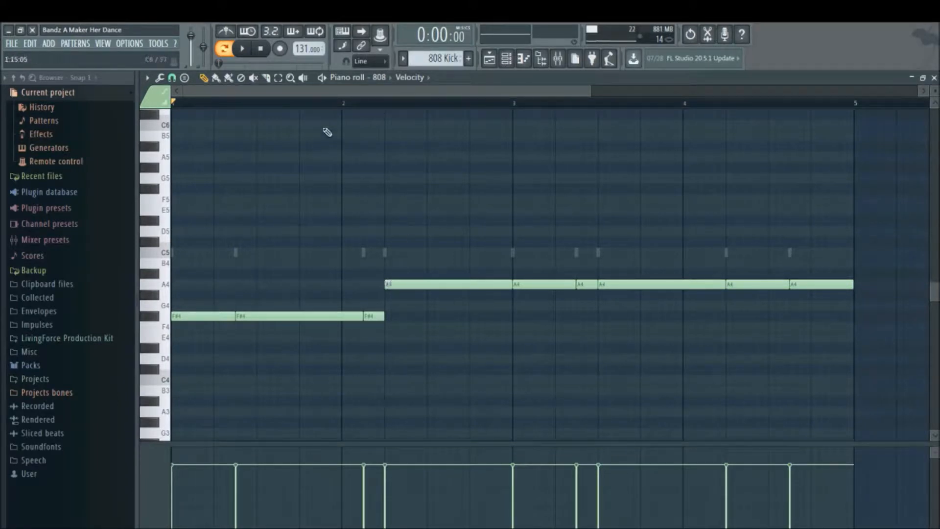
# Replay the 808 Kick pattern, open the Drum channel's notes in the piano roll, and switch to song mode.
pyautogui.click(242, 50)
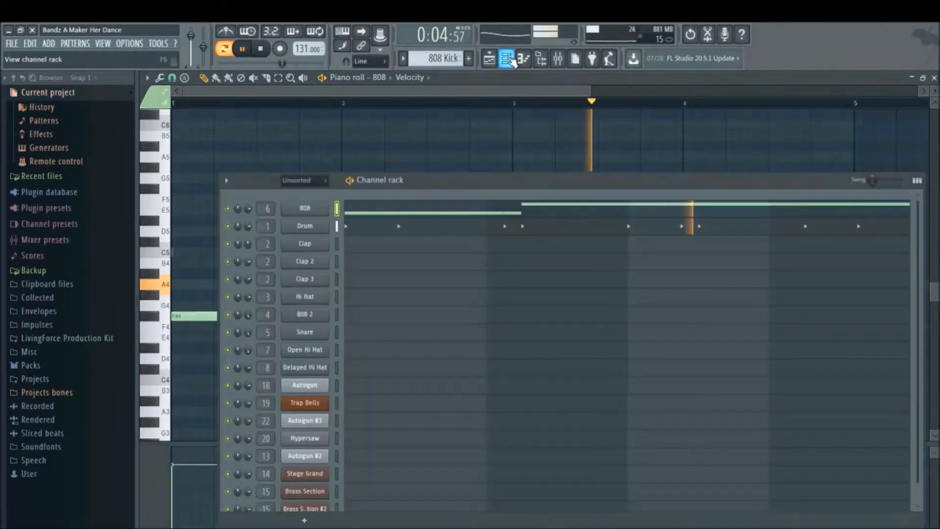
pyautogui.click(507, 58)
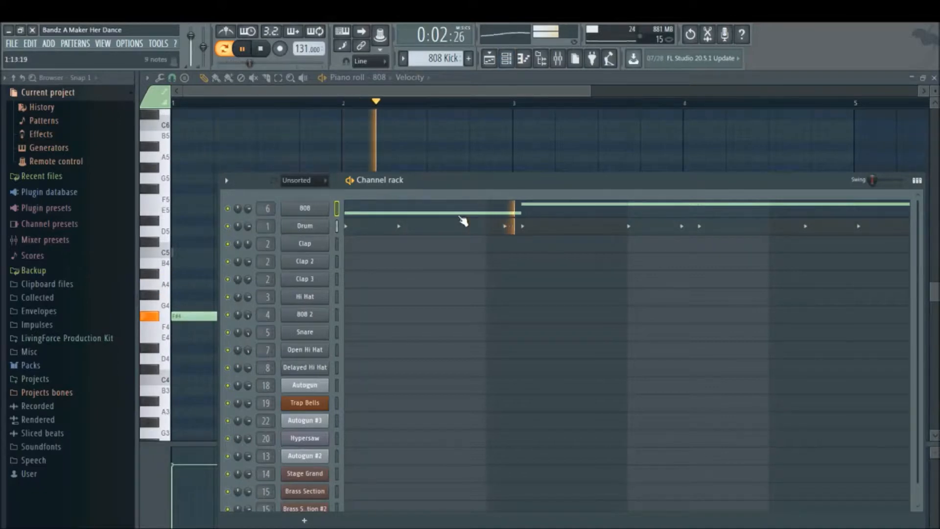
pyautogui.click(439, 228)
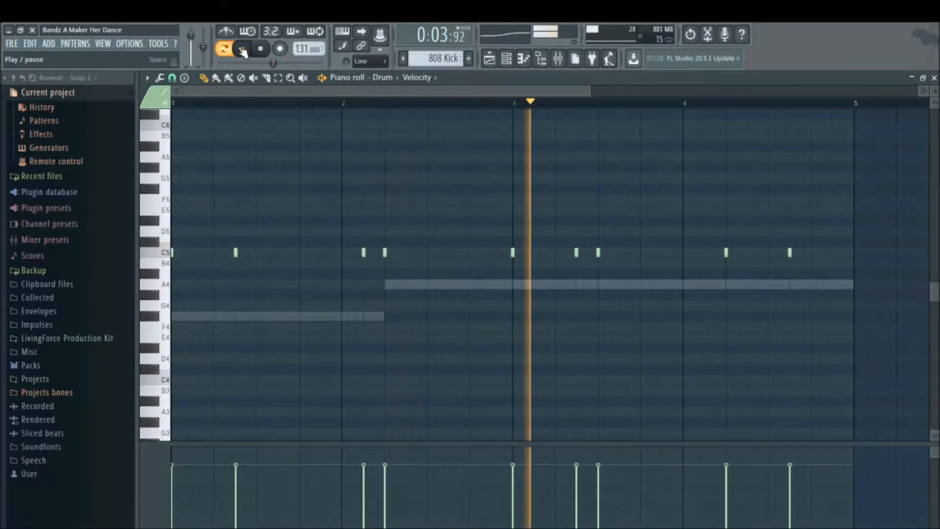
pyautogui.click(231, 50)
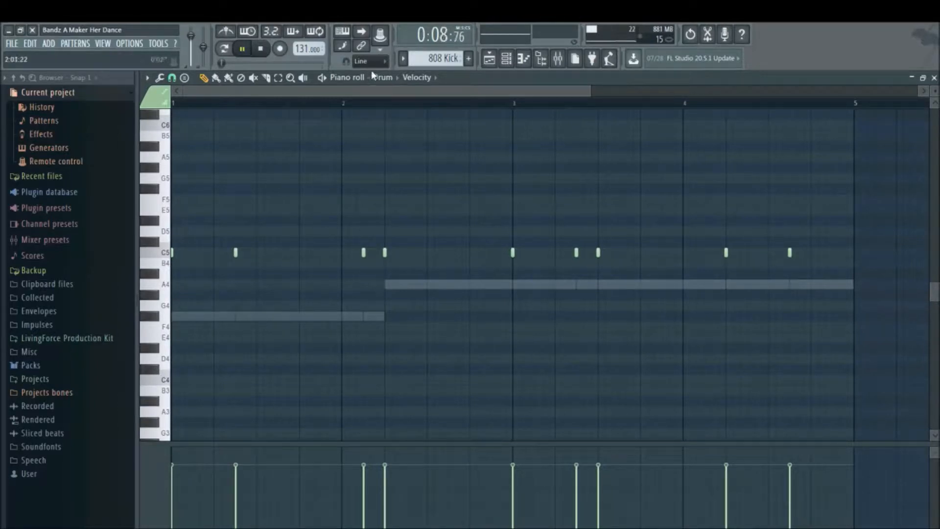
pyautogui.click(404, 58)
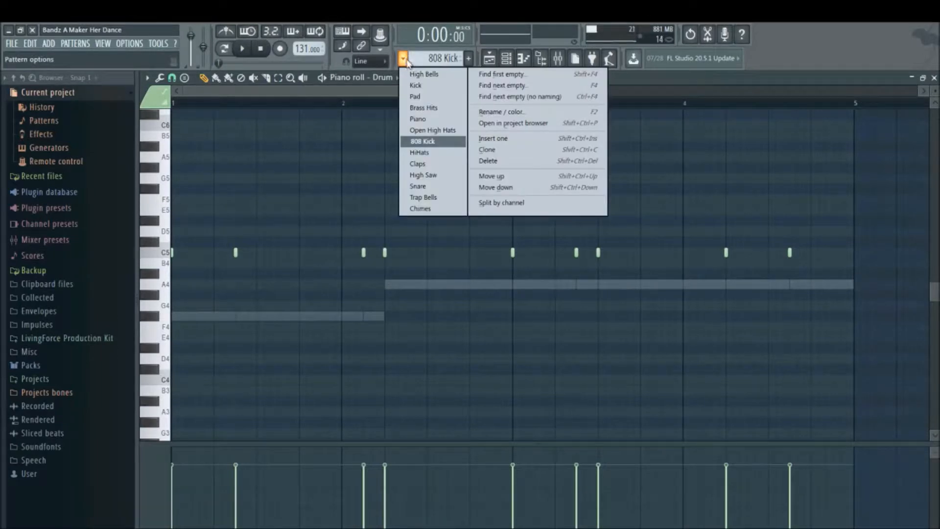
pyautogui.click(257, 110)
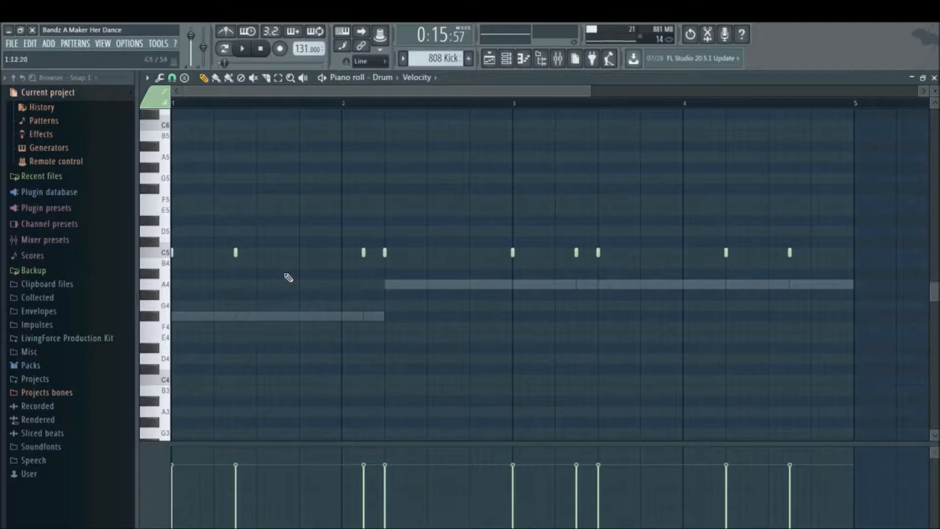
pyautogui.click(405, 59)
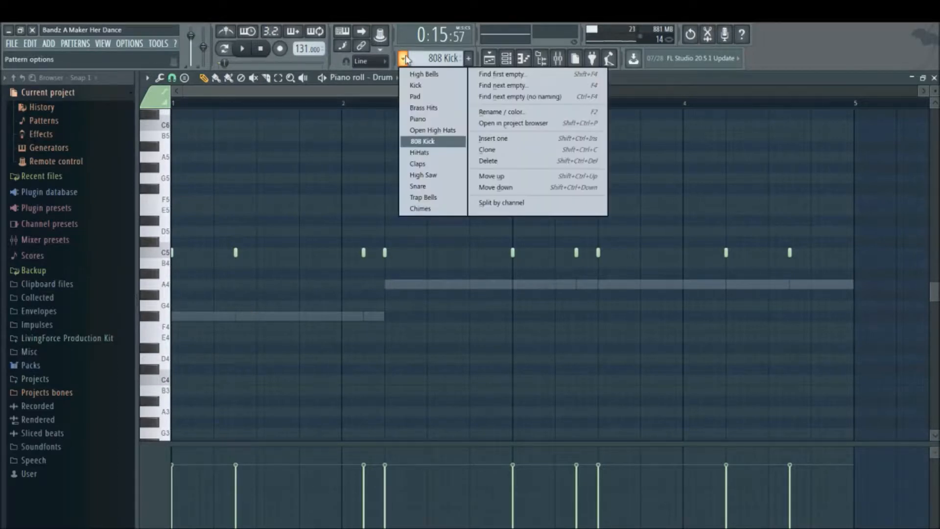
pyautogui.click(407, 60)
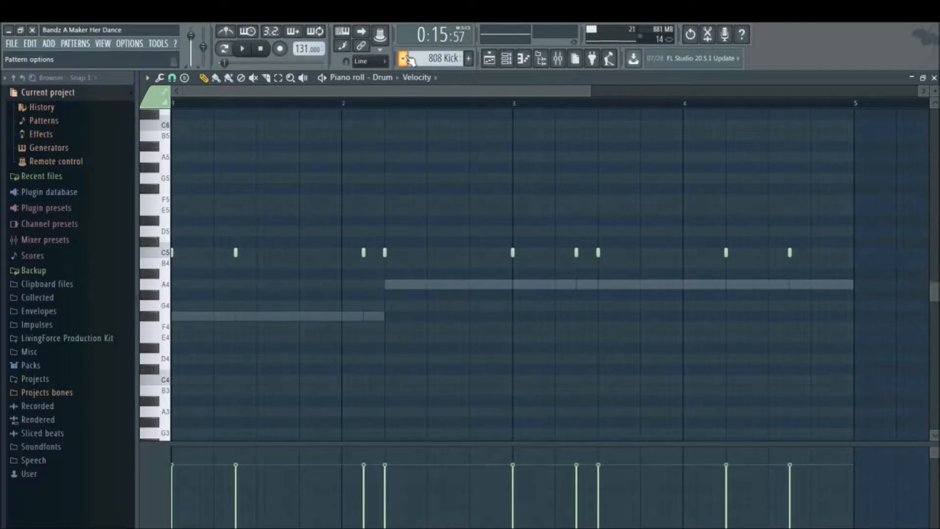
pyautogui.click(406, 59)
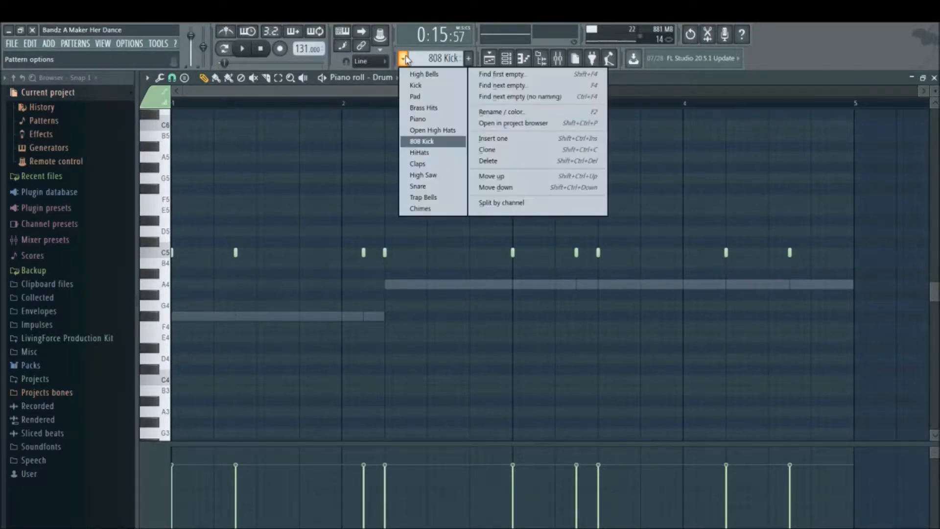
pyautogui.click(408, 59)
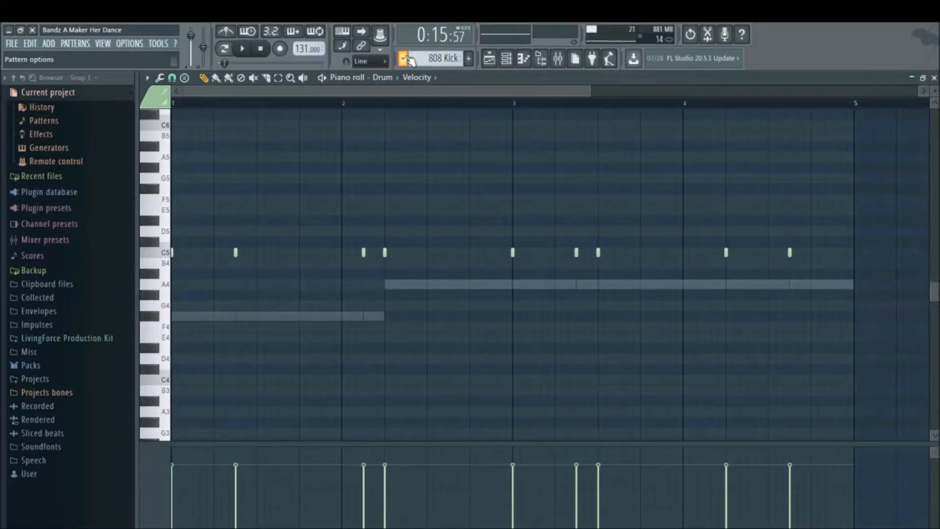
pyautogui.click(489, 59)
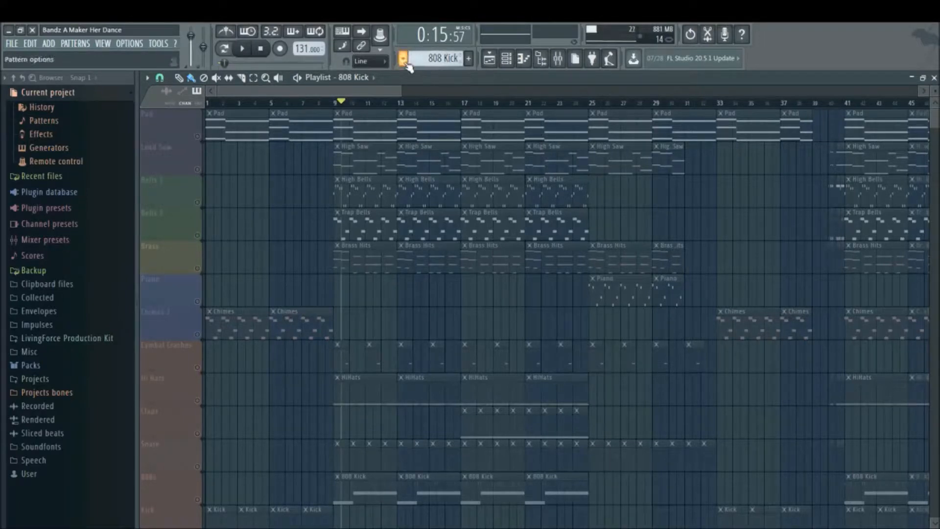
pyautogui.click(500, 58)
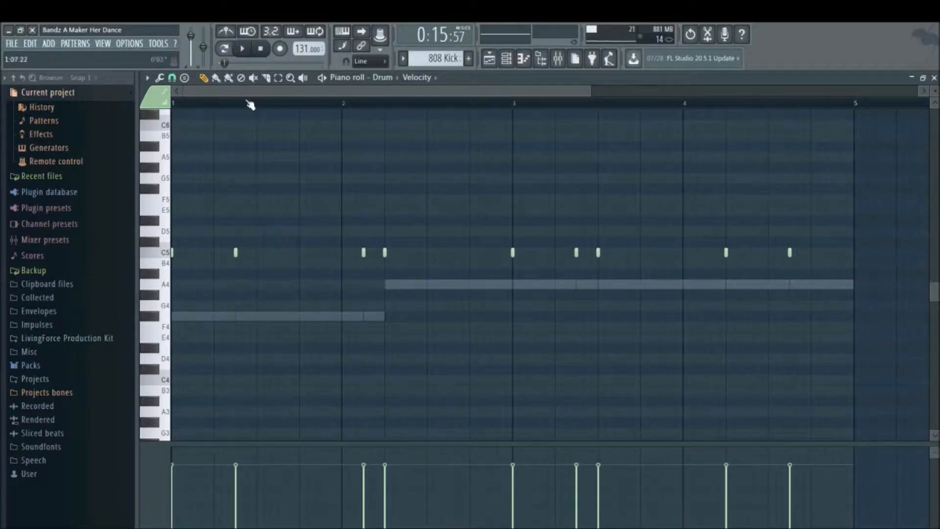
# Play the pattern in pattern mode with the Drum notes shown, stop and restart it, and restore song mode.
pyautogui.click(243, 49)
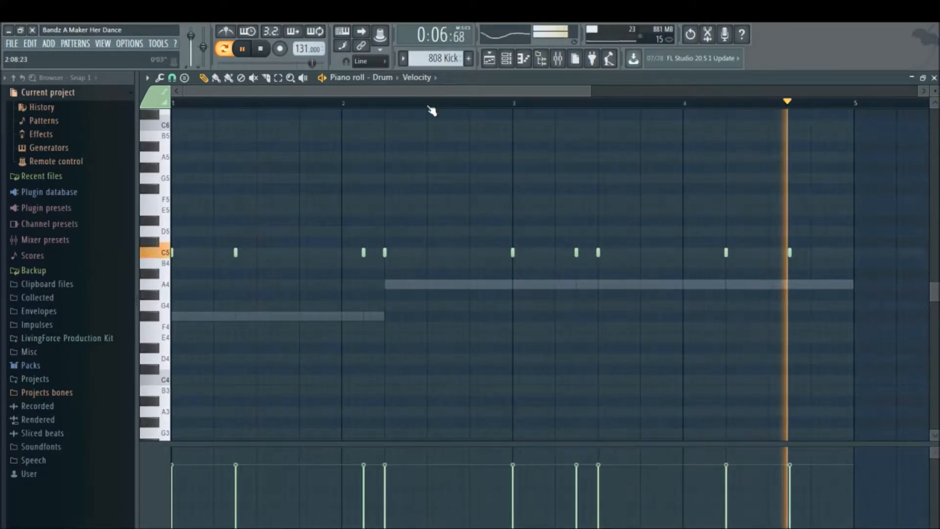
pyautogui.click(261, 50)
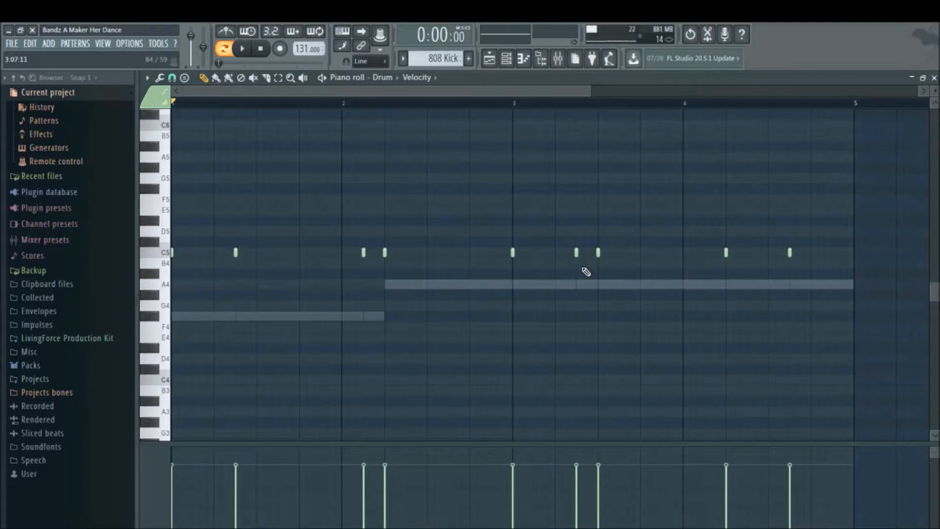
pyautogui.click(247, 51)
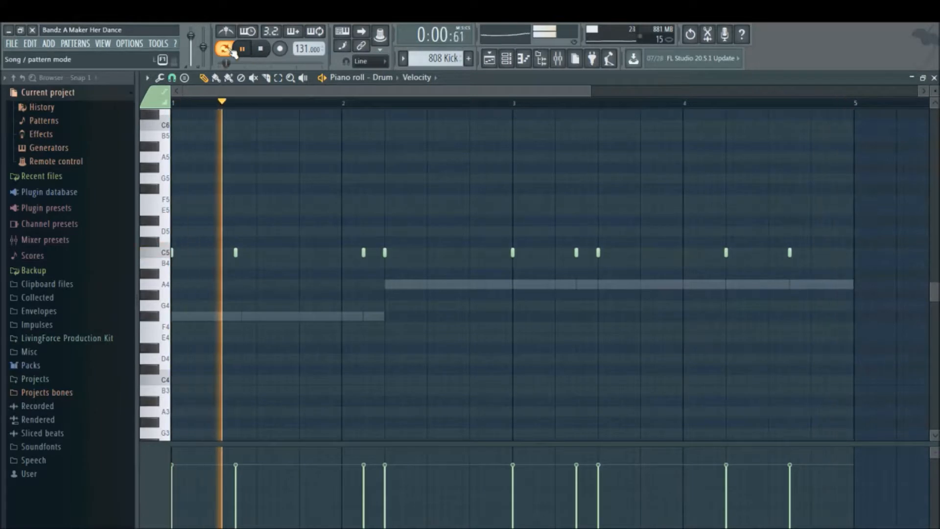
pyautogui.click(233, 52)
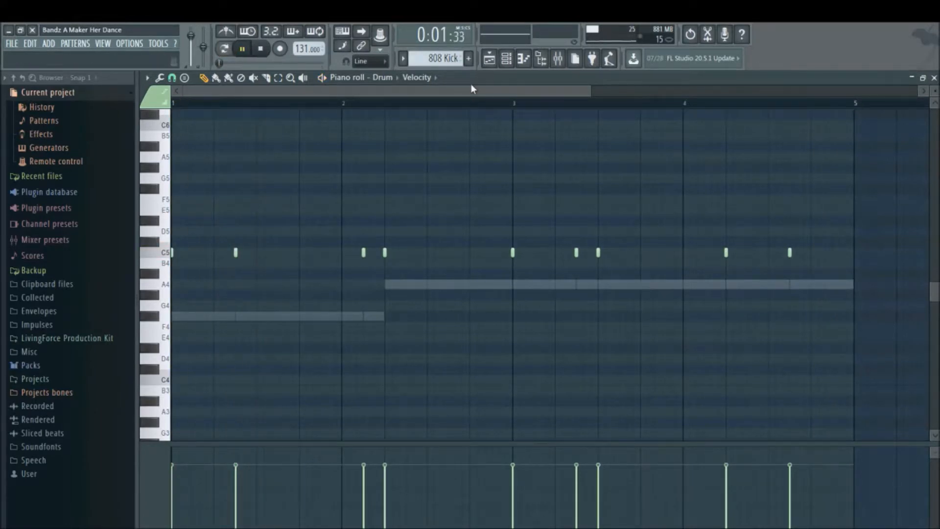
# In the playlist, unmute the 808s, Snare, Claps, Hi Hats and Cymbal Crashes tracks.
pyautogui.click(491, 66)
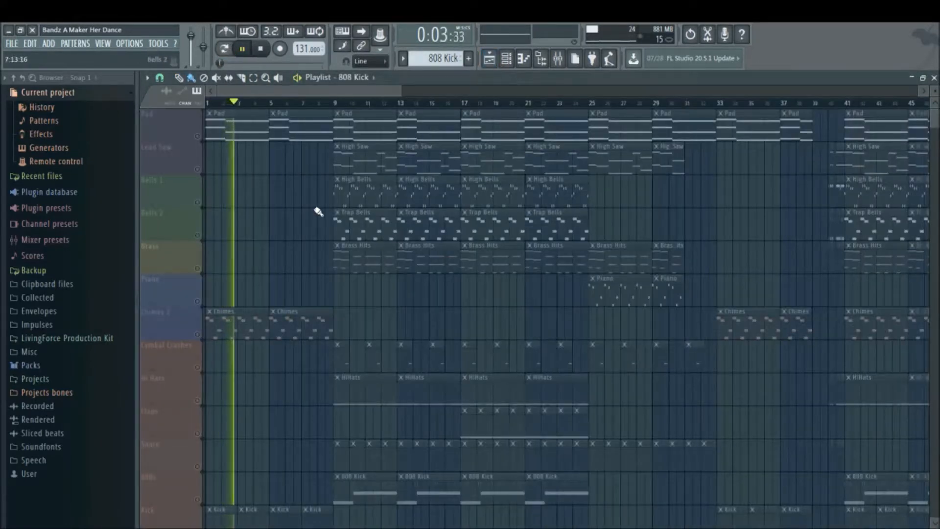
pyautogui.click(197, 500)
pyautogui.click(198, 466)
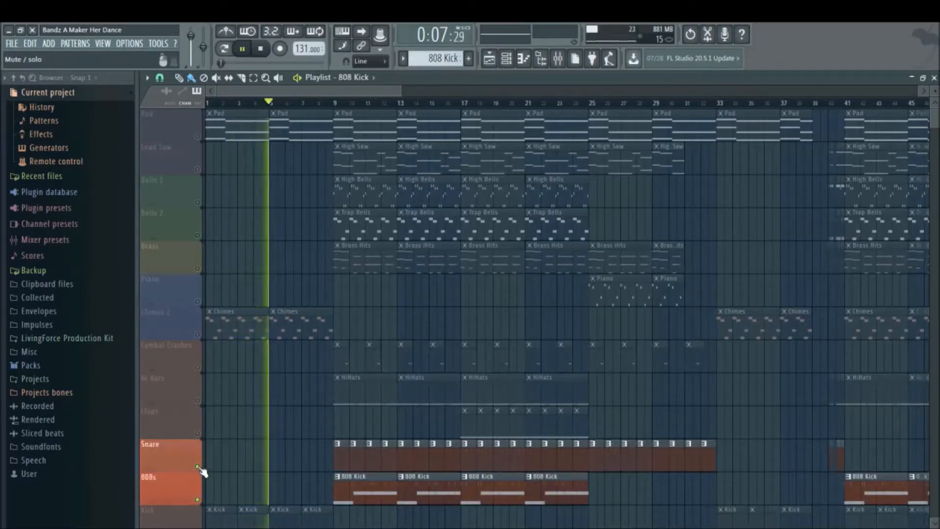
pyautogui.click(198, 433)
pyautogui.click(198, 401)
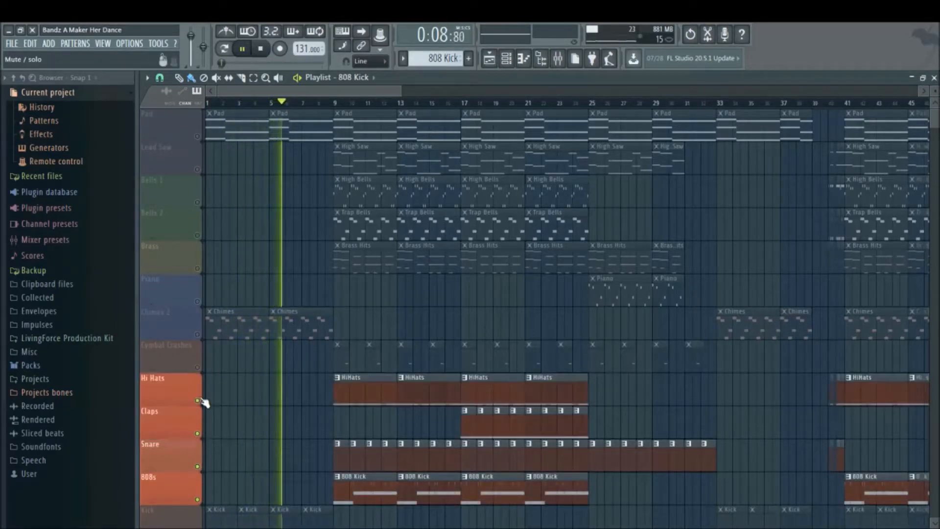
pyautogui.click(198, 367)
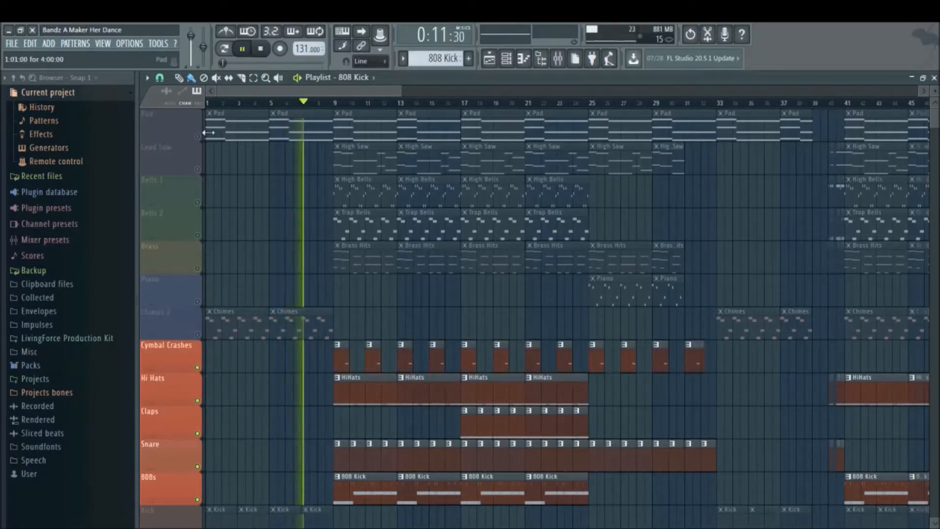
# Play the five unmuted drum tracks together from just before bar 9, and stop playback.
pyautogui.click(262, 52)
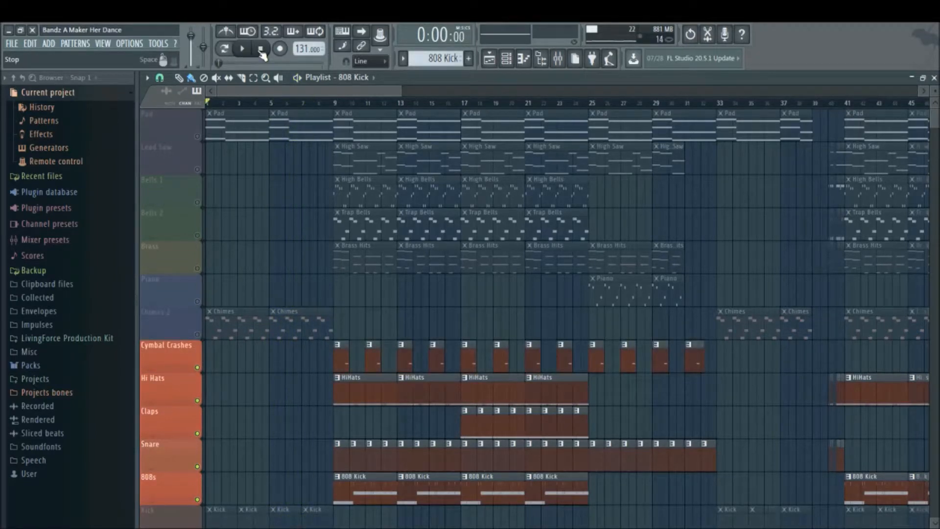
pyautogui.click(329, 103)
pyautogui.click(242, 49)
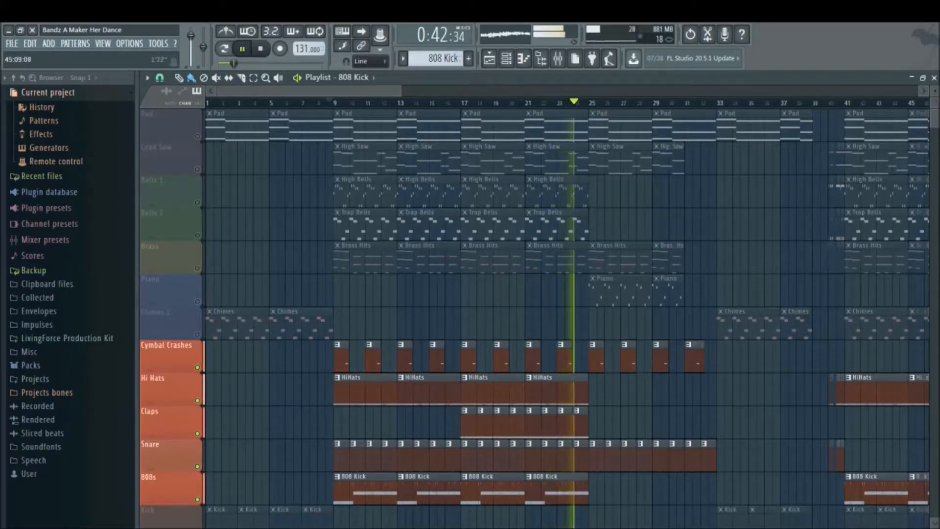
pyautogui.scroll(-3, 614, 136)
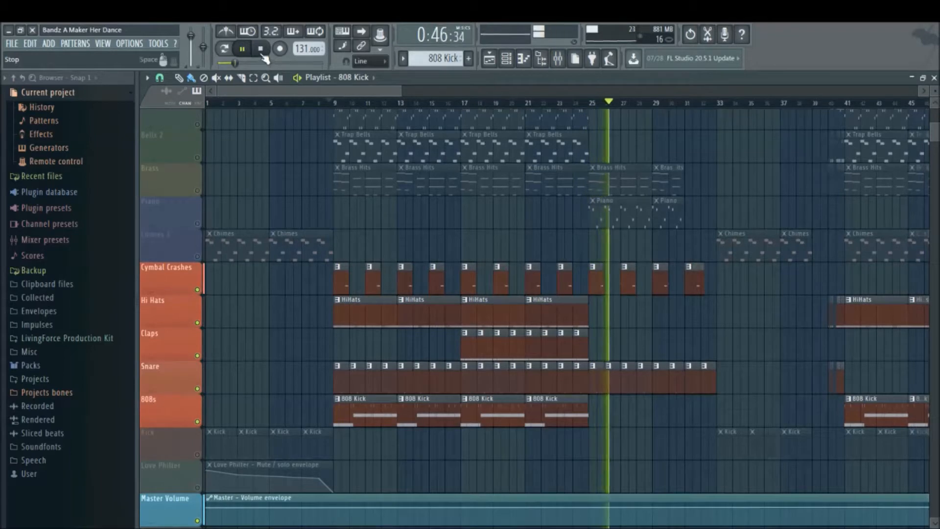
pyautogui.click(262, 51)
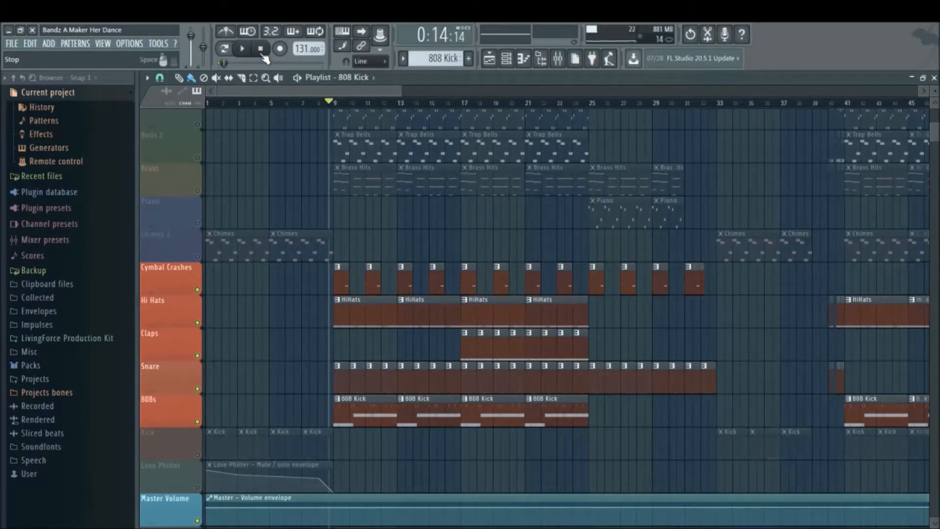
# Make Kick the active pattern, unmute the Kick track, and mute 808s, Snare, Claps, Hi Hats and Cymbal Crashes.
pyautogui.click(405, 63)
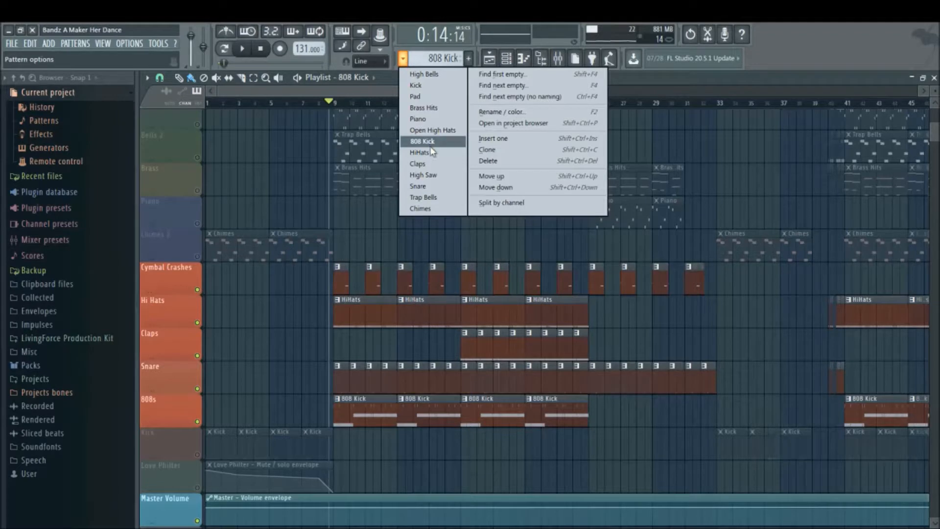
pyautogui.click(439, 87)
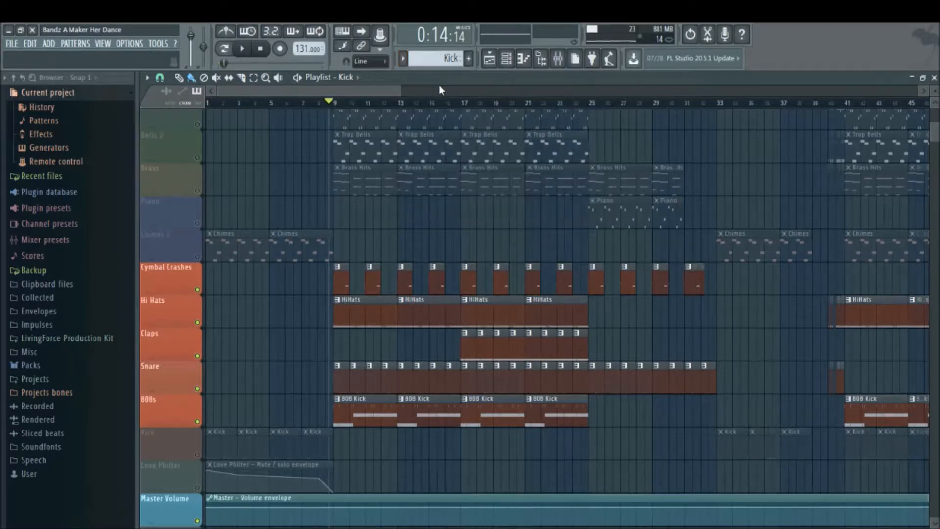
pyautogui.click(198, 454)
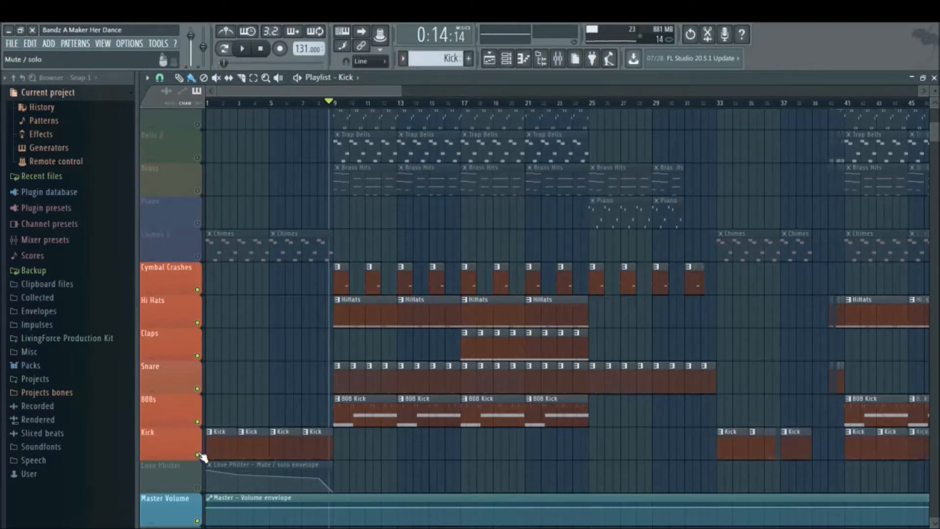
pyautogui.click(201, 422)
pyautogui.click(198, 389)
pyautogui.click(197, 355)
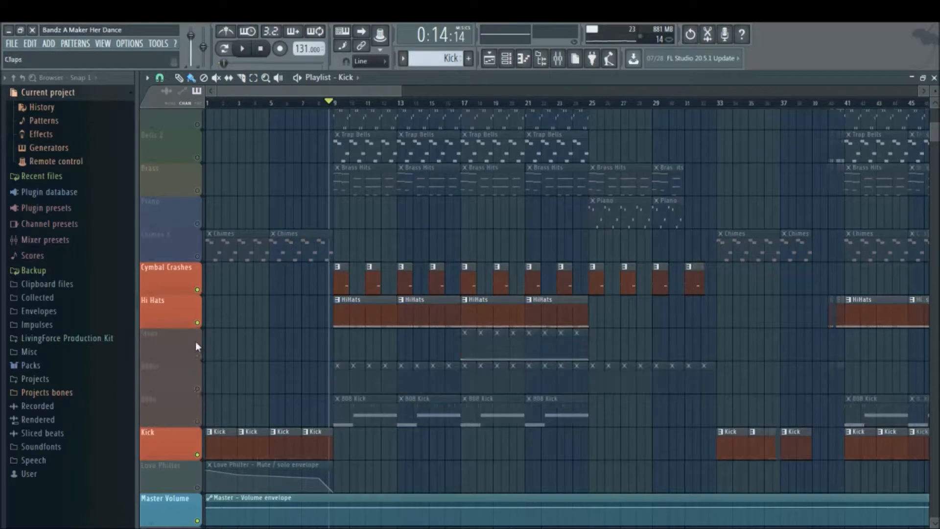
pyautogui.click(197, 323)
pyautogui.click(197, 289)
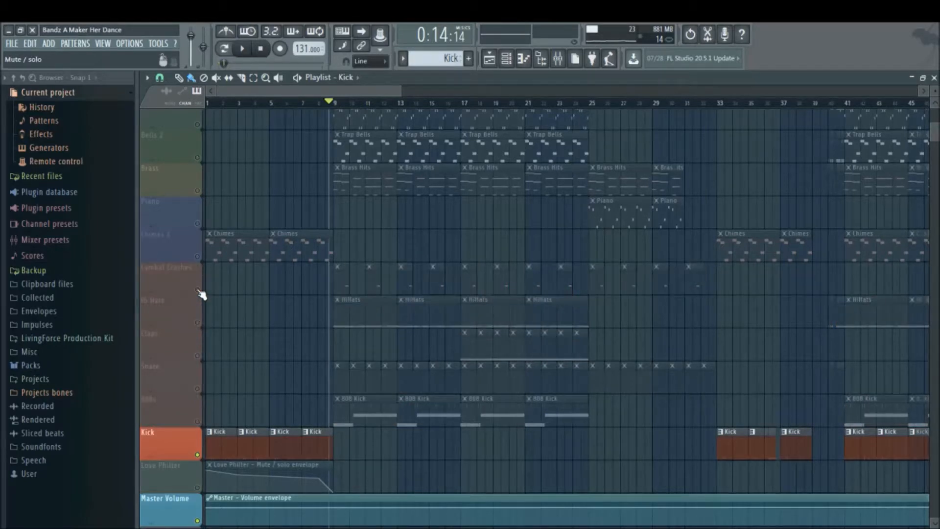
# Play the Kick pattern in pattern mode, show its Drum notes in the piano roll, and stop playback.
pyautogui.click(248, 52)
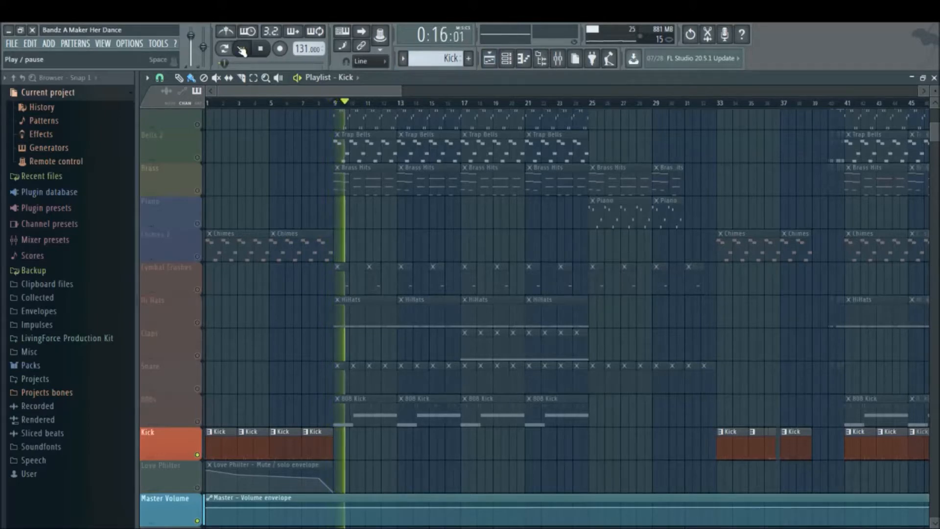
pyautogui.click(224, 49)
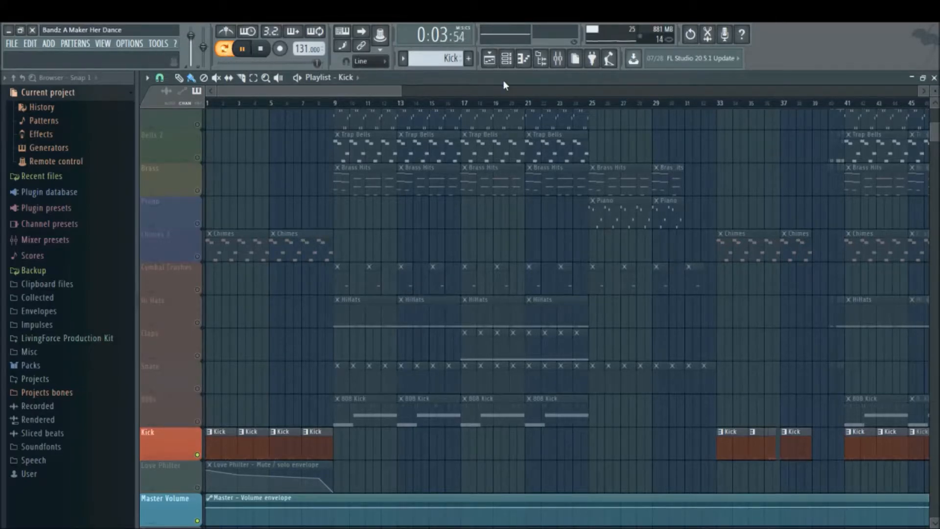
pyautogui.click(523, 59)
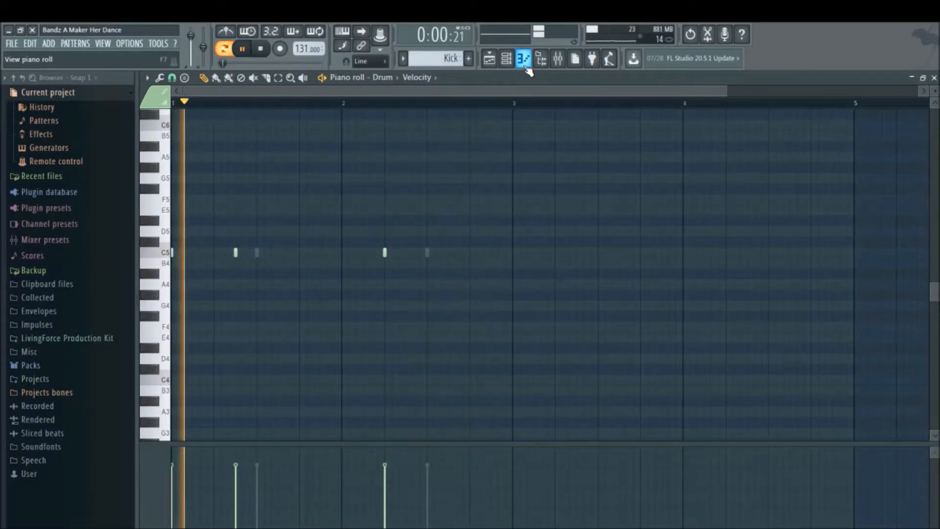
pyautogui.click(263, 51)
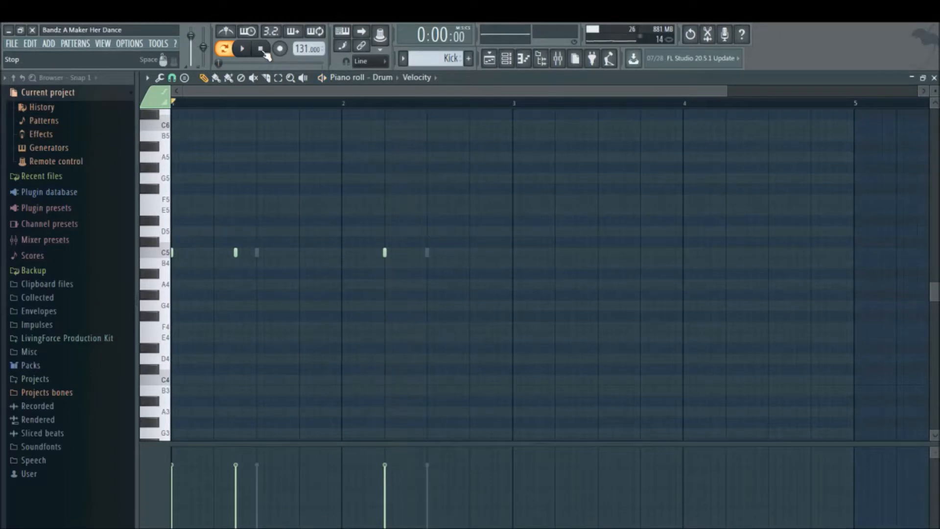
# Play the Kick pattern in pattern mode with its Drum and 808 2 notes shown in the channel rack.
pyautogui.click(507, 60)
pyautogui.click(508, 60)
pyautogui.click(489, 59)
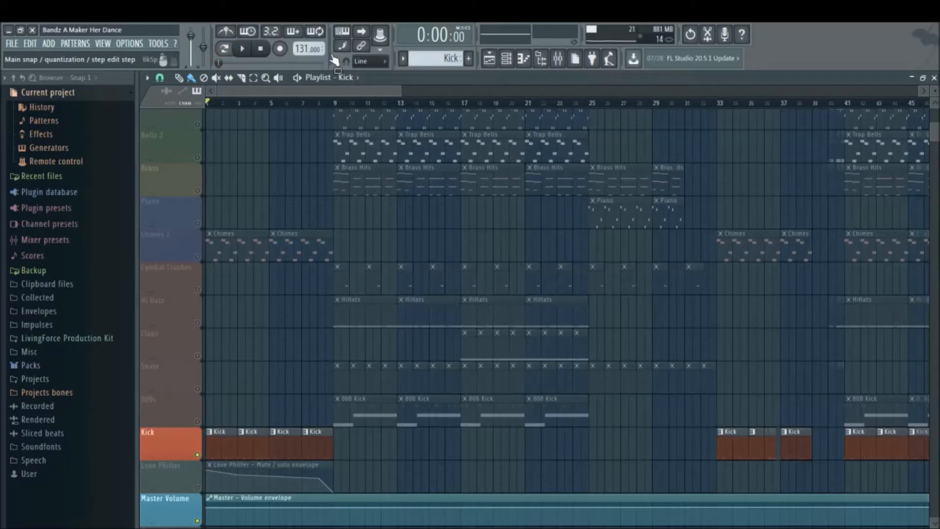
pyautogui.click(225, 49)
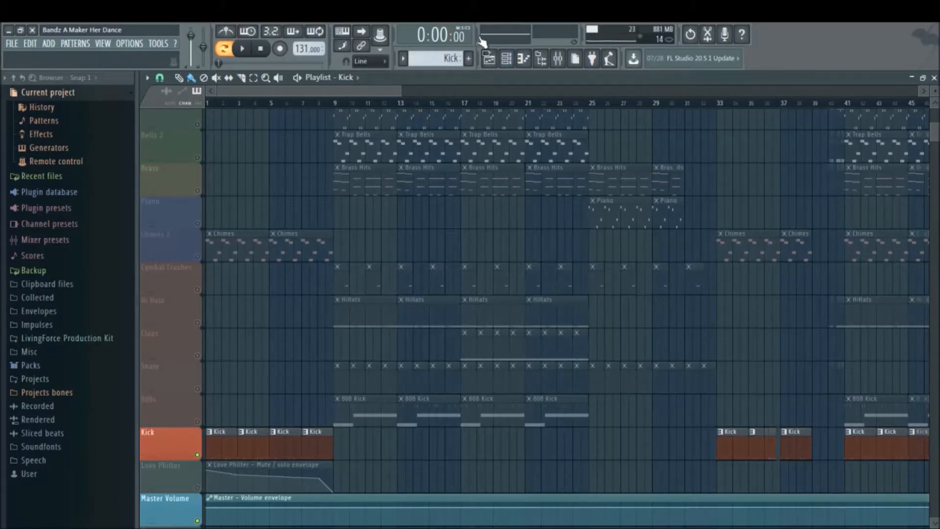
pyautogui.click(506, 59)
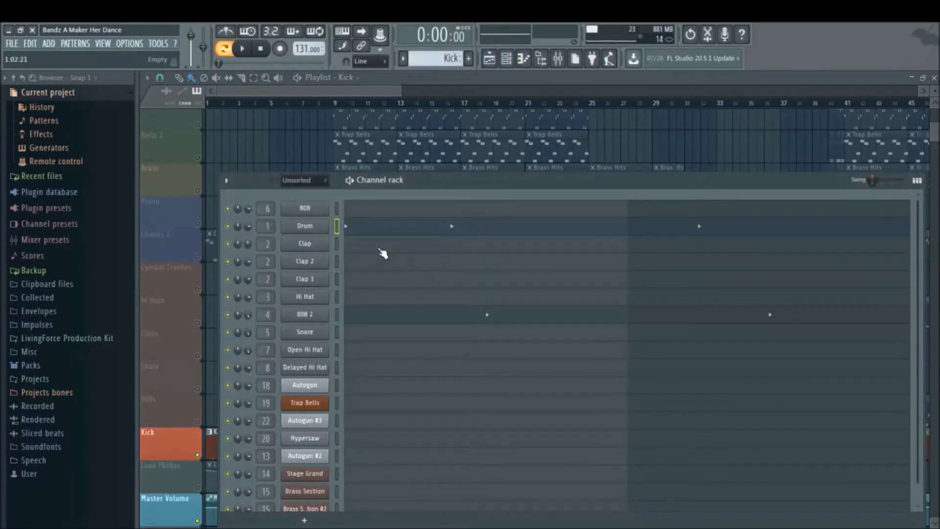
pyautogui.click(244, 52)
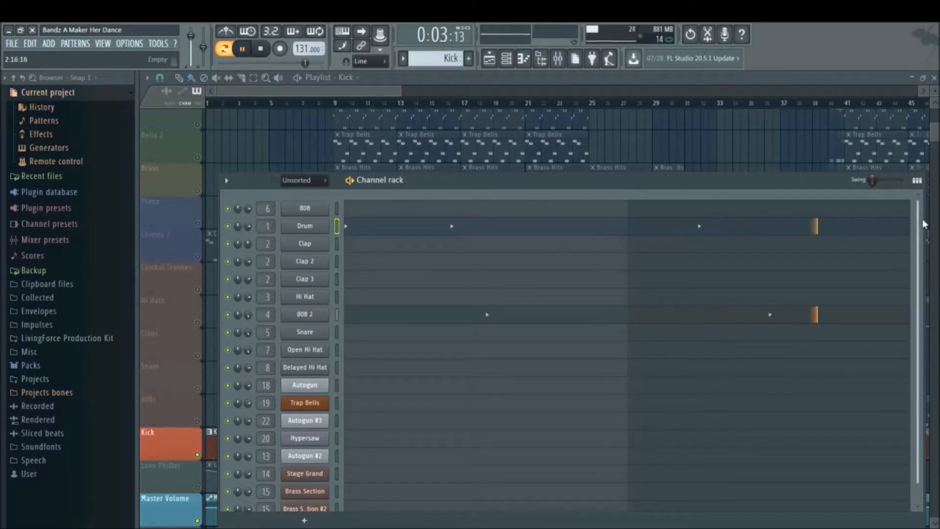
# Display the Kick pattern as step-sequencer steps in the channel rack, and close the rack.
pyautogui.click(917, 181)
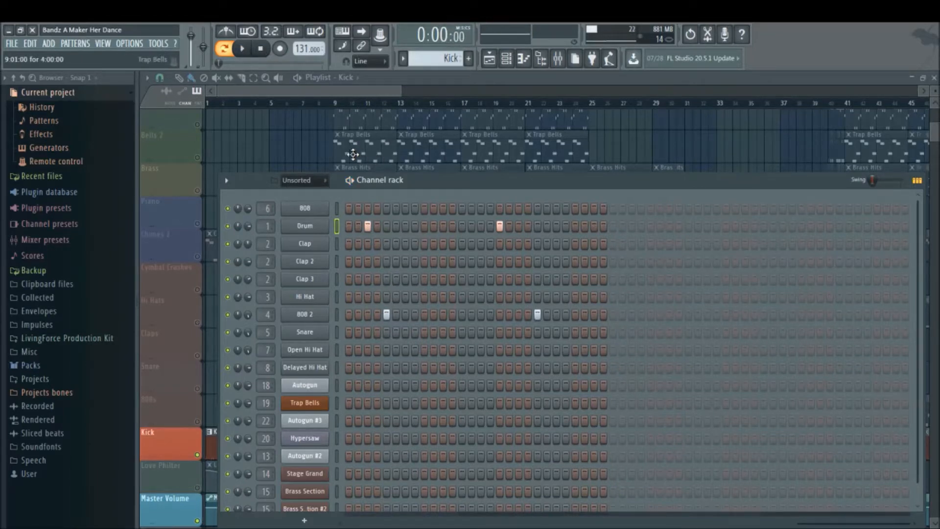
pyautogui.moveTo(460, 190); pyautogui.dragTo(551, 246)
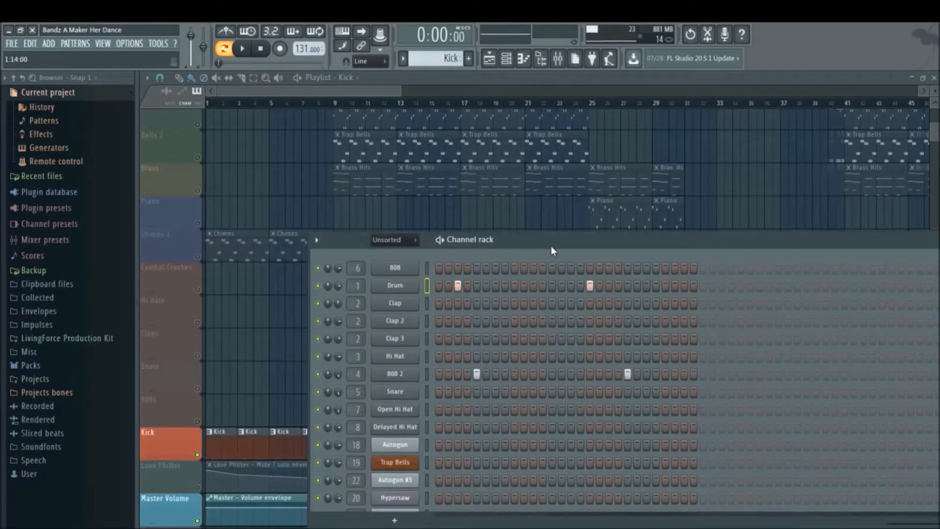
pyautogui.click(508, 61)
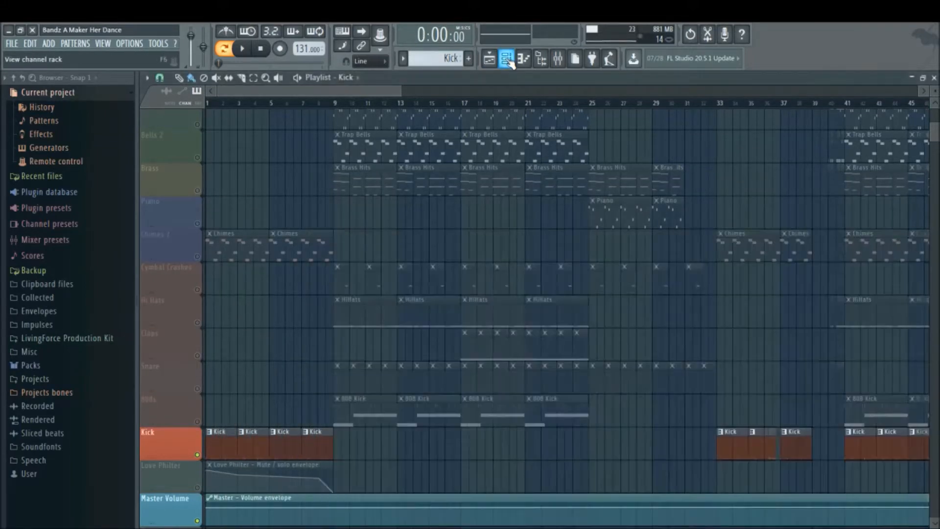
# Unmute the 808s, Snare, Claps, Hi Hats and Cymbal Crashes tracks and play all six drum tracks from bar 1 to about bar 33.
pyautogui.moveTo(200, 426); pyautogui.dragTo(204, 324)
pyautogui.moveTo(204, 288); pyautogui.dragTo(204, 289)
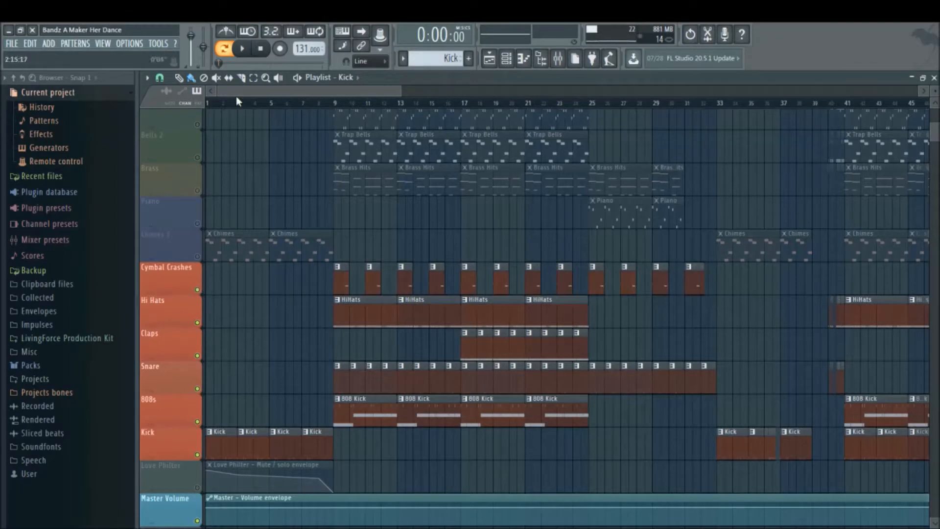
pyautogui.click(242, 49)
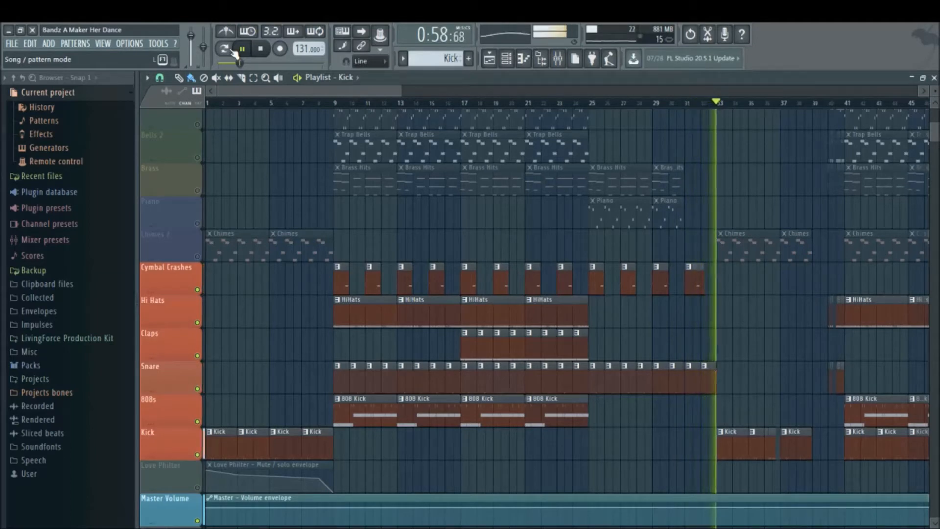
pyautogui.click(262, 51)
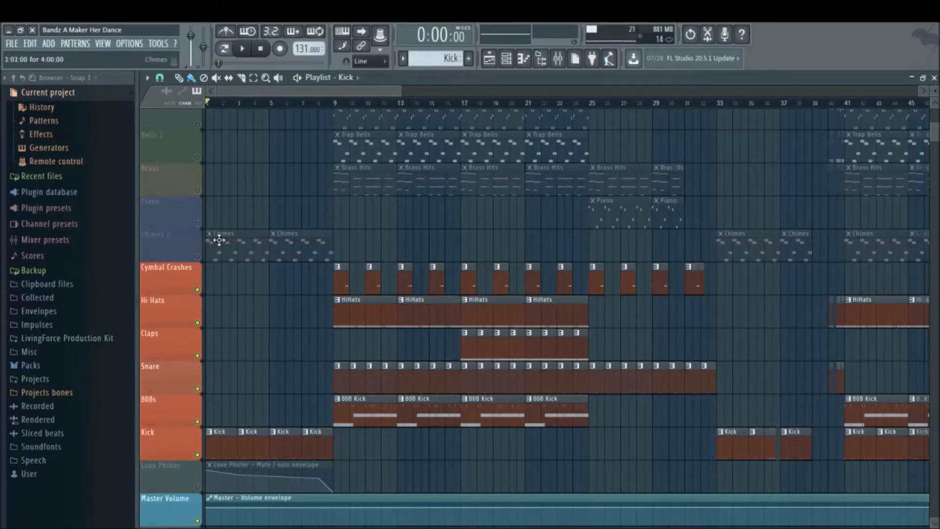
# Mute the Cymbal Crashes, Hi Hats, Claps, Snare, 808s and Kick tracks in the playlist.
pyautogui.click(198, 290)
pyautogui.click(198, 322)
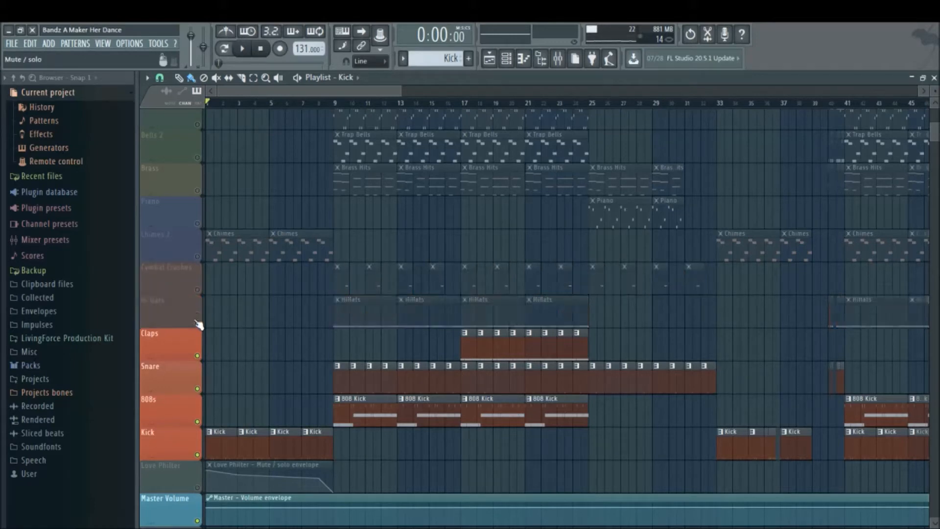
pyautogui.click(198, 356)
pyautogui.click(197, 389)
pyautogui.click(198, 421)
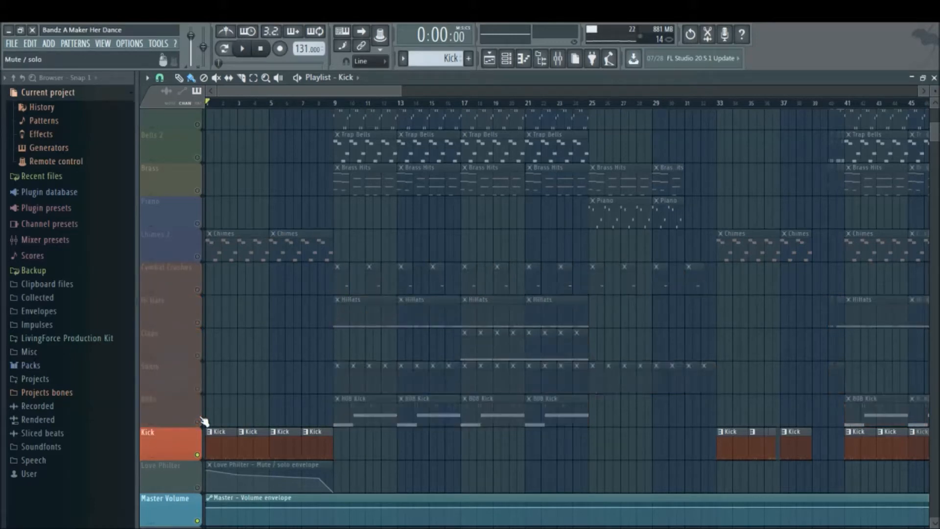
pyautogui.click(198, 454)
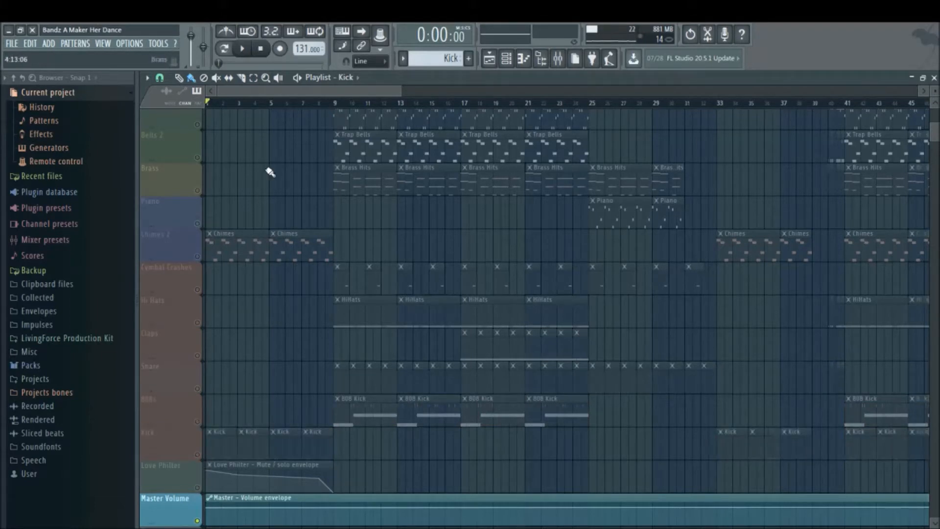
# Unmute the Love Philter, Kick, 808s, Snare, Claps, Hi Hats and Cymbal Crashes tracks in the playlist.
pyautogui.moveTo(401, 92); pyautogui.dragTo(485, 93)
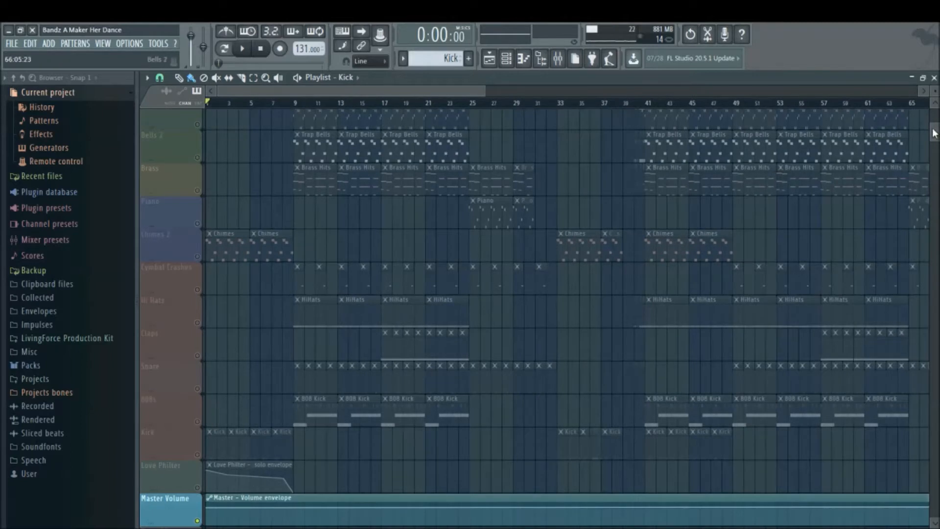
pyautogui.moveTo(934, 133); pyautogui.dragTo(933, 102)
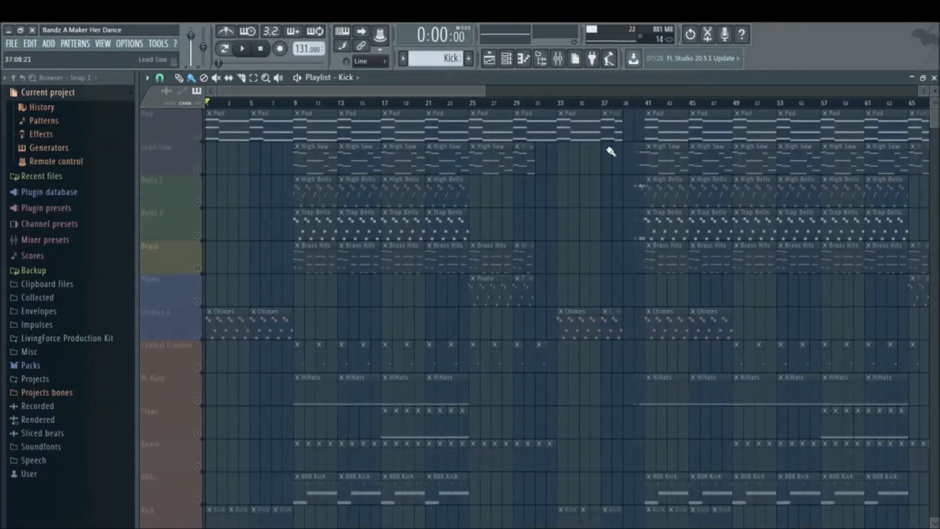
pyautogui.scroll(-5, 539, 313)
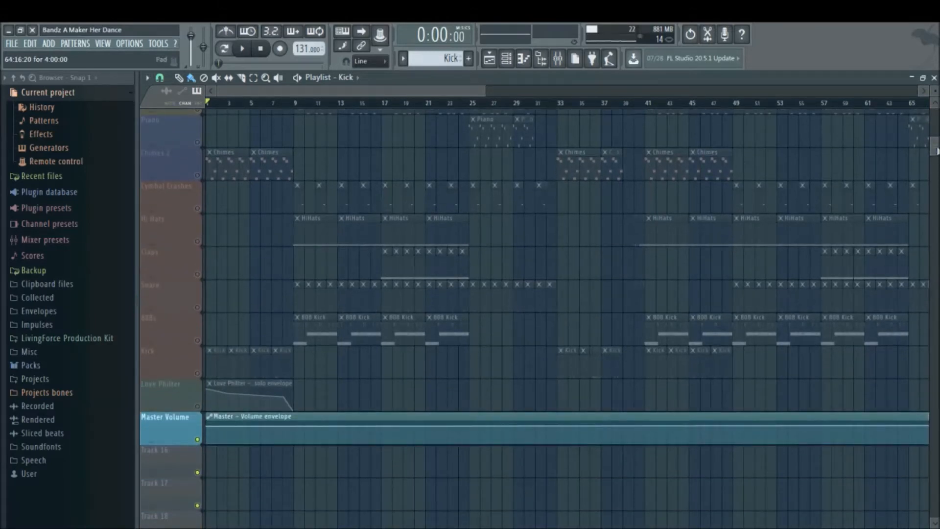
pyautogui.click(198, 406)
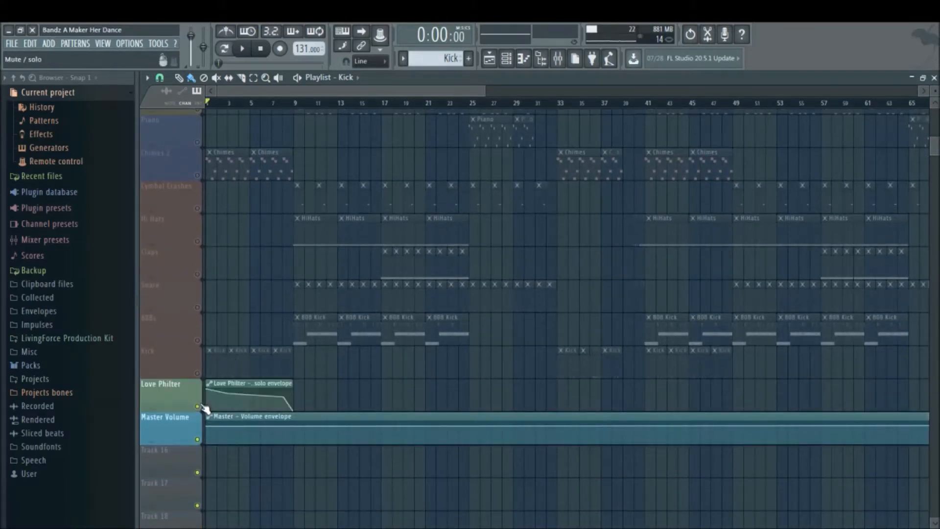
pyautogui.click(198, 374)
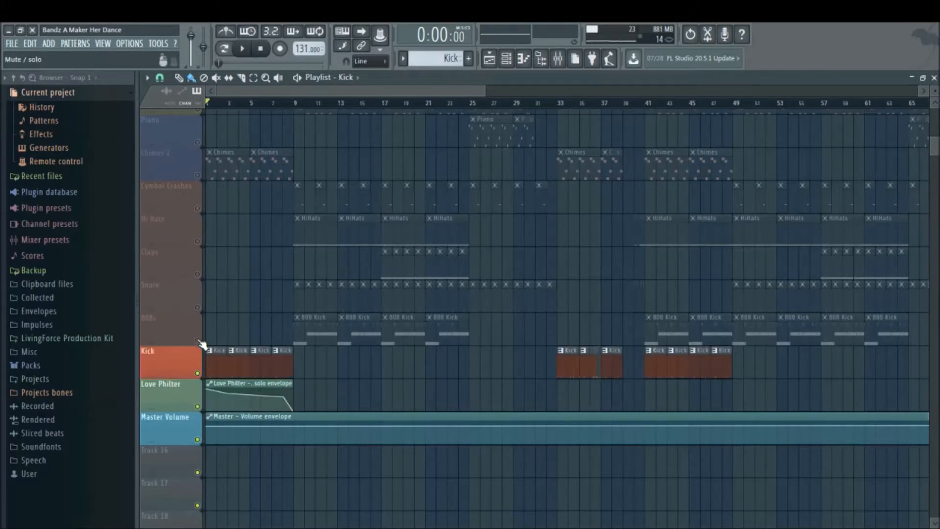
pyautogui.click(198, 340)
pyautogui.click(198, 308)
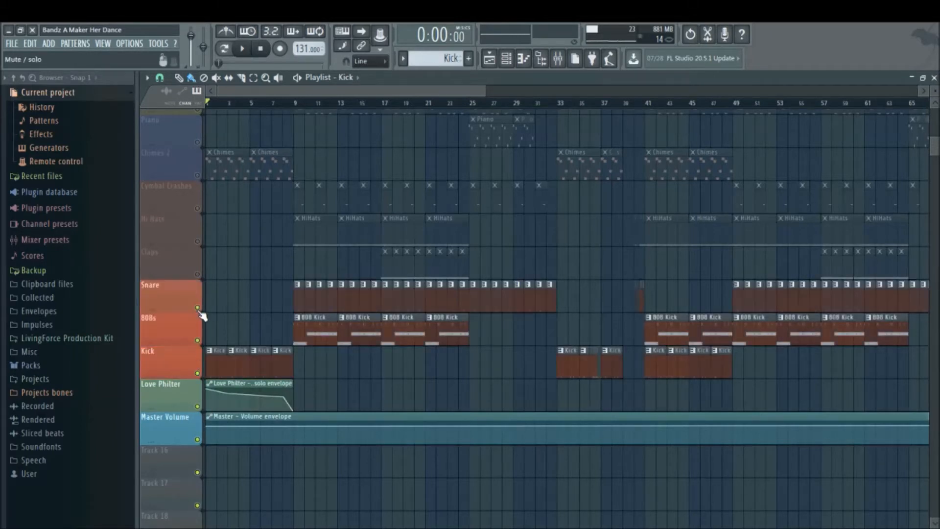
pyautogui.click(198, 275)
pyautogui.click(198, 241)
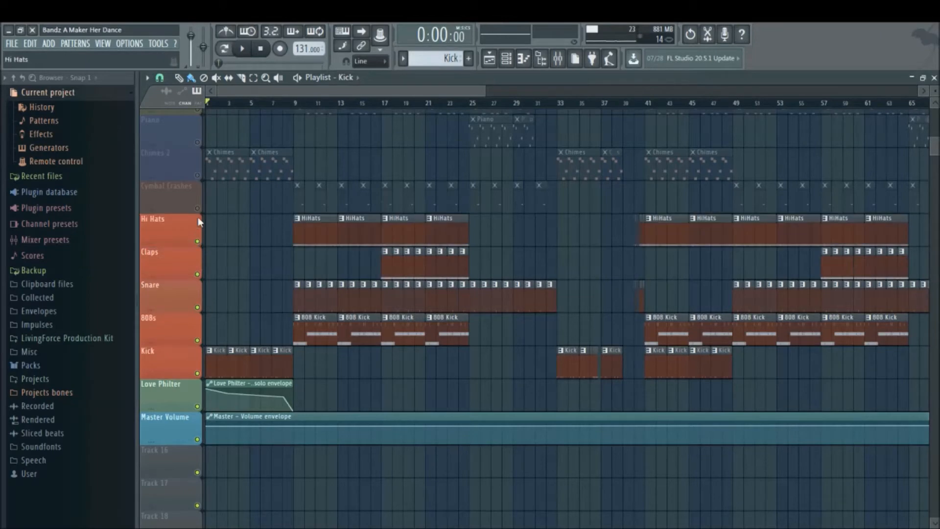
pyautogui.click(198, 208)
# Unmute the melodic tracks Chimes 2, Piano, Brass, Bells 2, Bells 1, Lead Saw and Pad.
pyautogui.moveTo(935, 147); pyautogui.dragTo(935, 111)
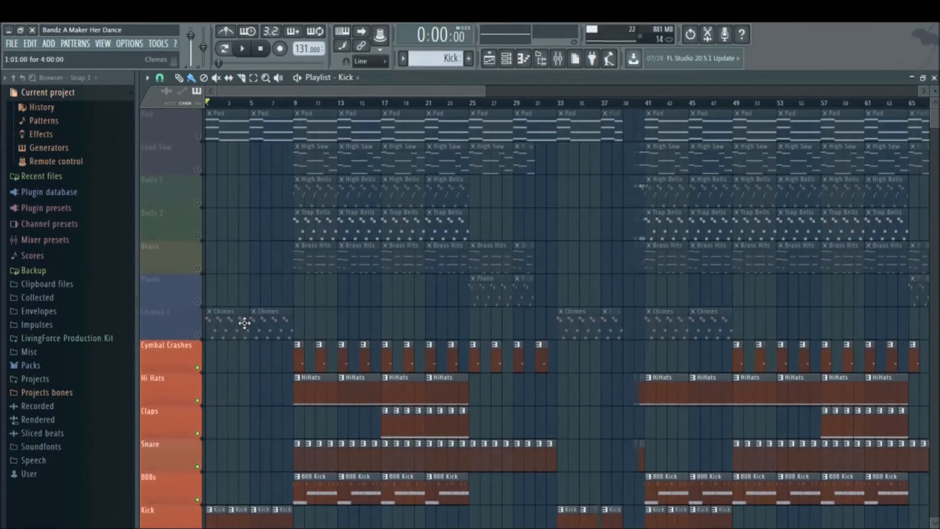
pyautogui.click(198, 335)
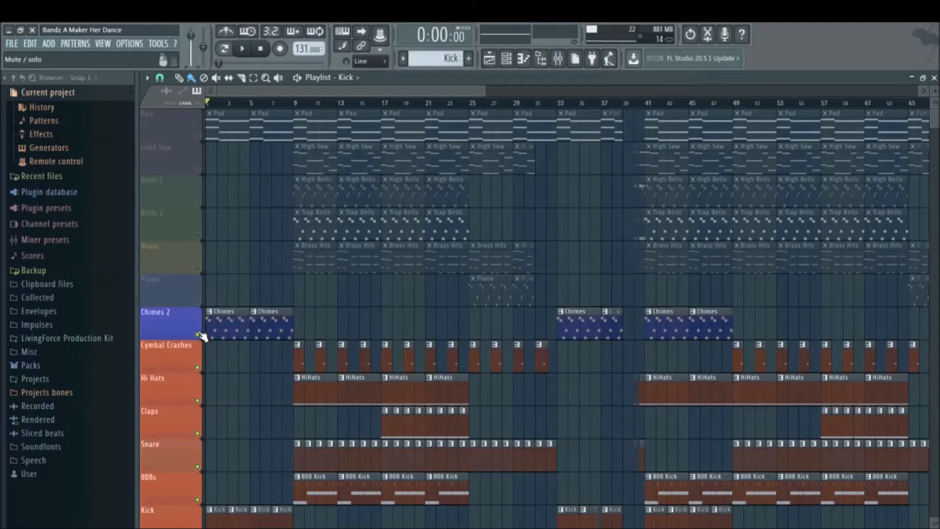
pyautogui.click(197, 301)
pyautogui.click(198, 268)
pyautogui.click(198, 236)
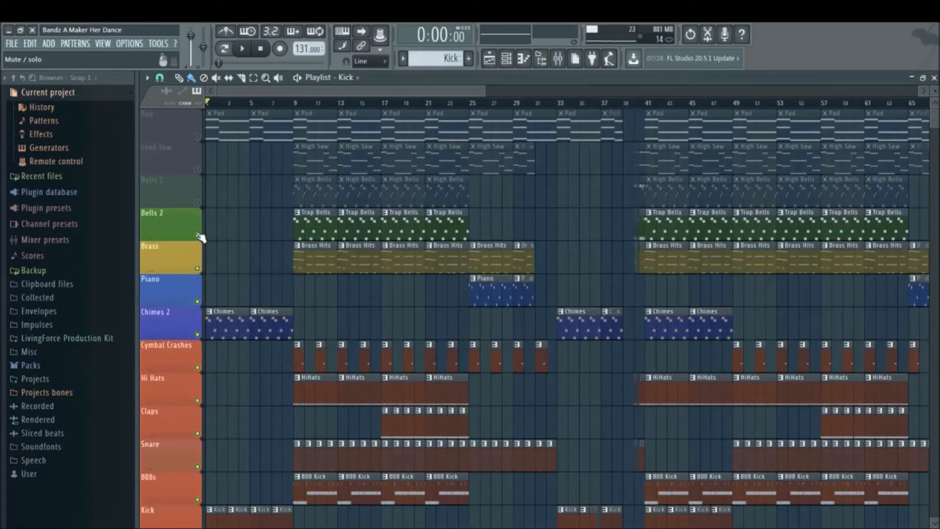
pyautogui.click(198, 202)
pyautogui.click(197, 170)
pyautogui.click(198, 136)
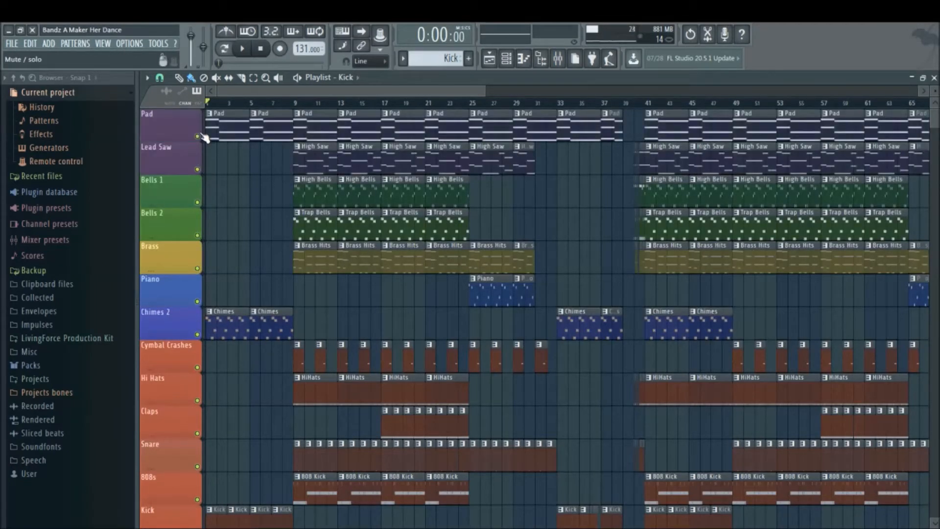
# Play the full arrangement from bar 1 with every track unmuted, and stop playback after about bar 29.
pyautogui.click(241, 56)
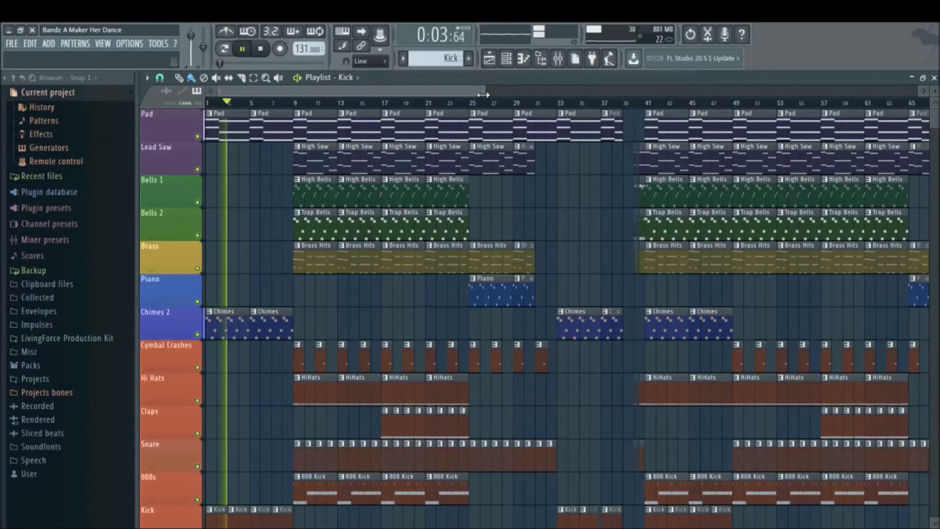
pyautogui.moveTo(483, 94); pyautogui.dragTo(501, 95)
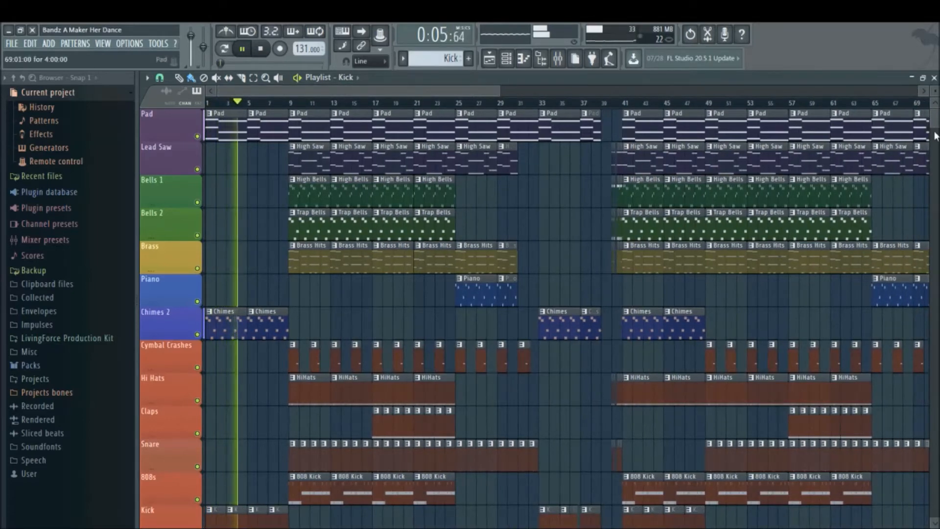
pyautogui.scroll(-2, 936, 137)
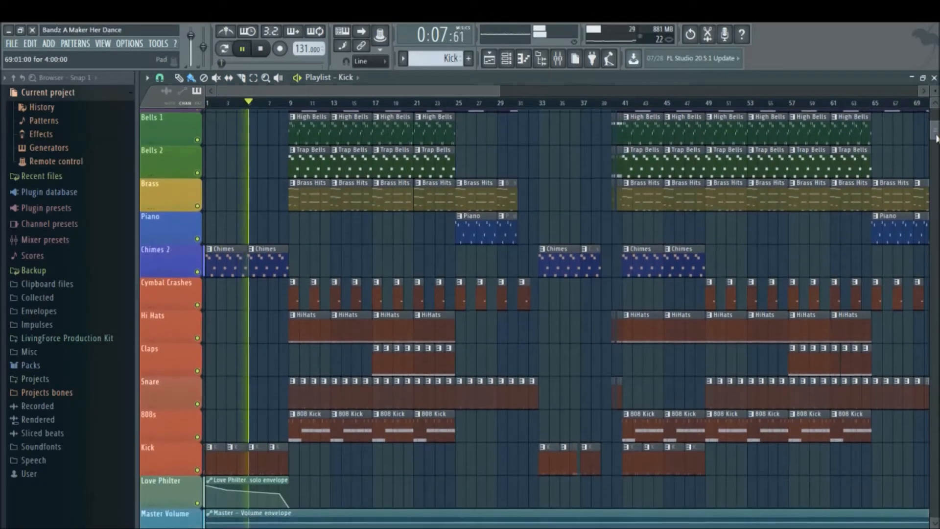
pyautogui.scroll(2, 936, 137)
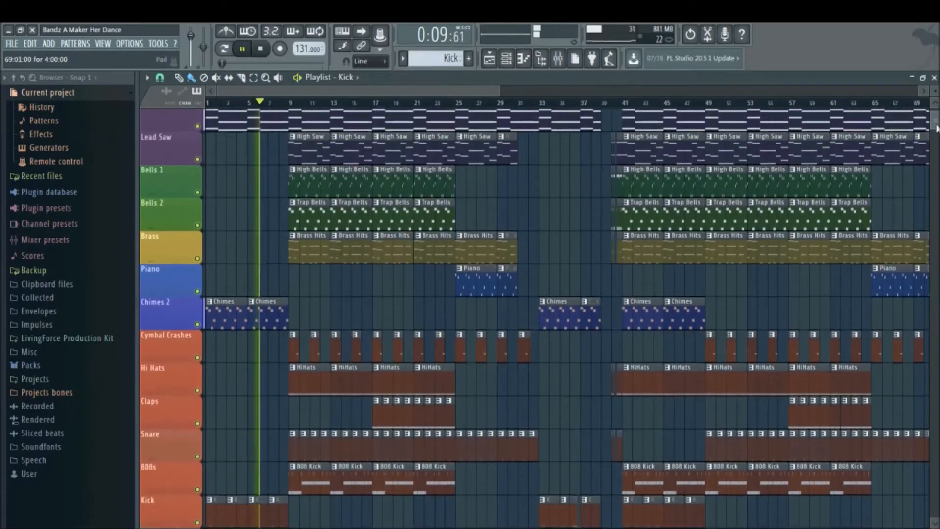
pyautogui.scroll(1, 937, 128)
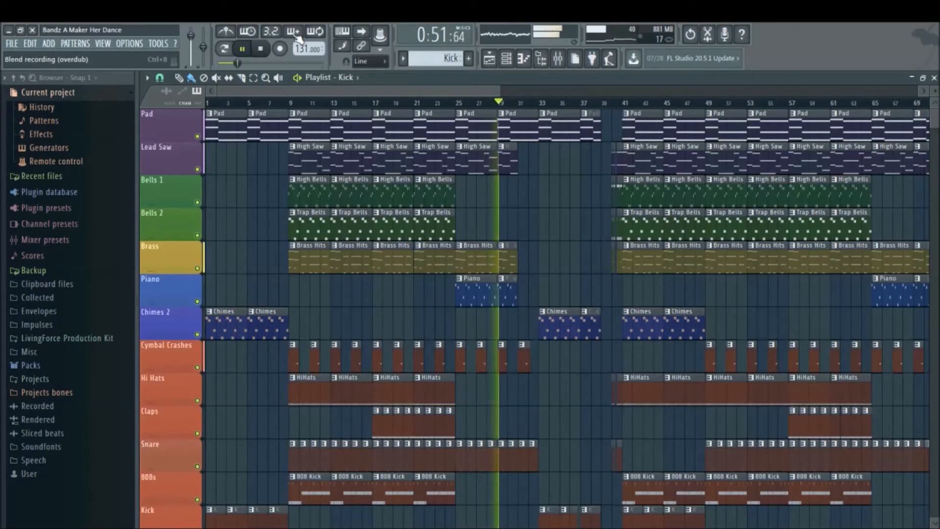
pyautogui.click(261, 51)
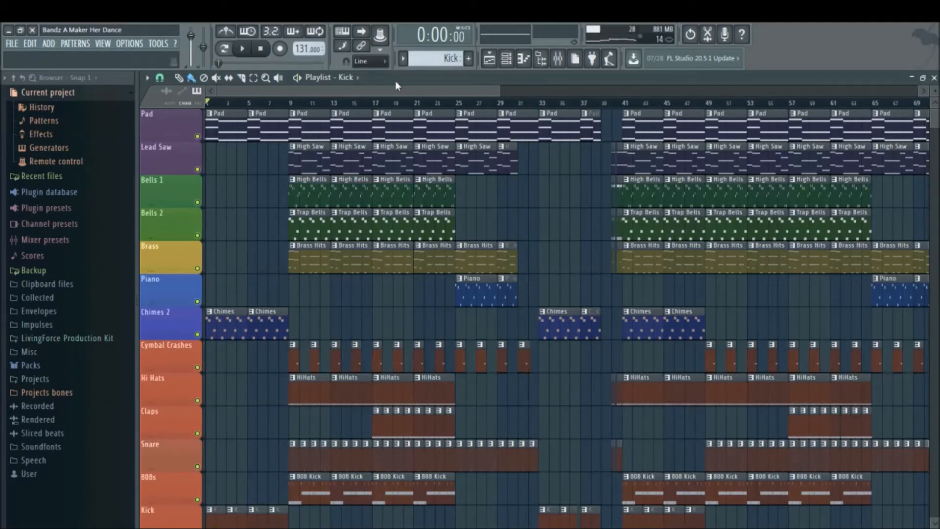
pyautogui.moveTo(499, 96); pyautogui.dragTo(413, 88)
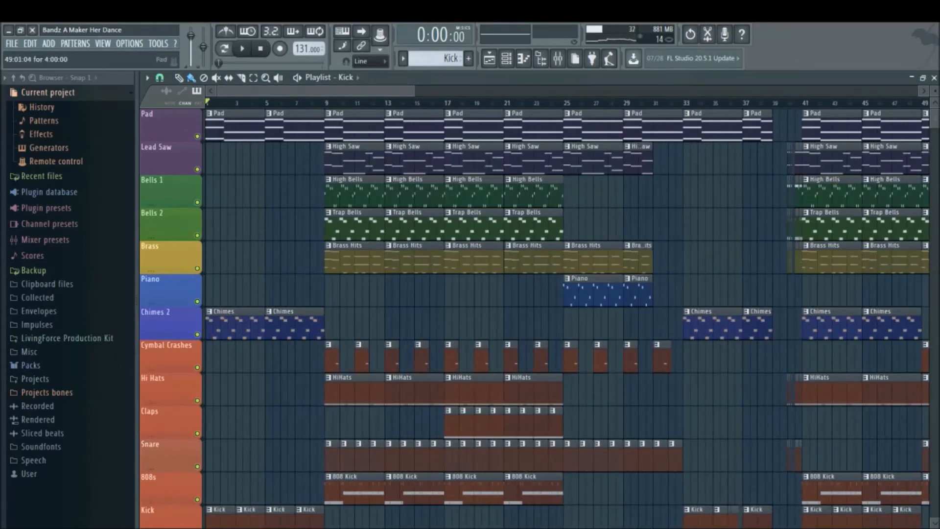
# Open the Fruity Love Philter effect on the Master track in the mixer.
pyautogui.scroll(-4, 539, 293)
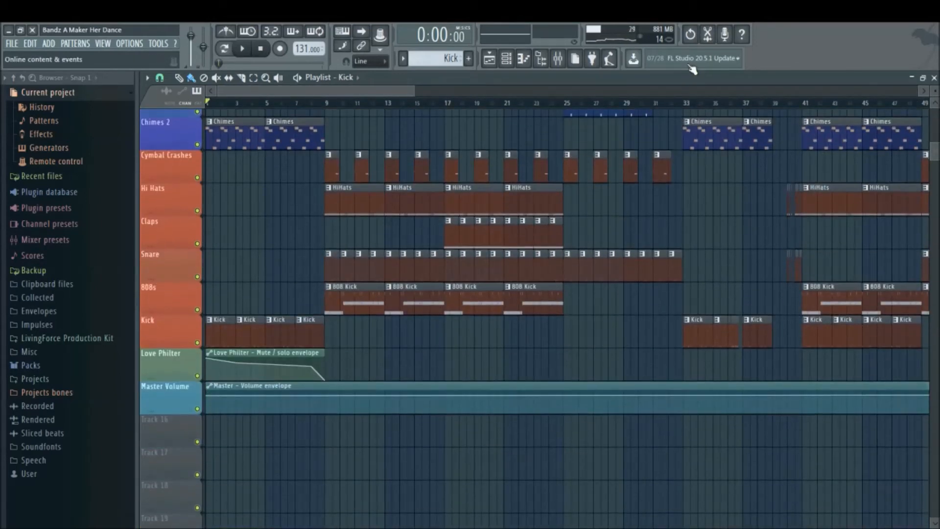
pyautogui.click(563, 60)
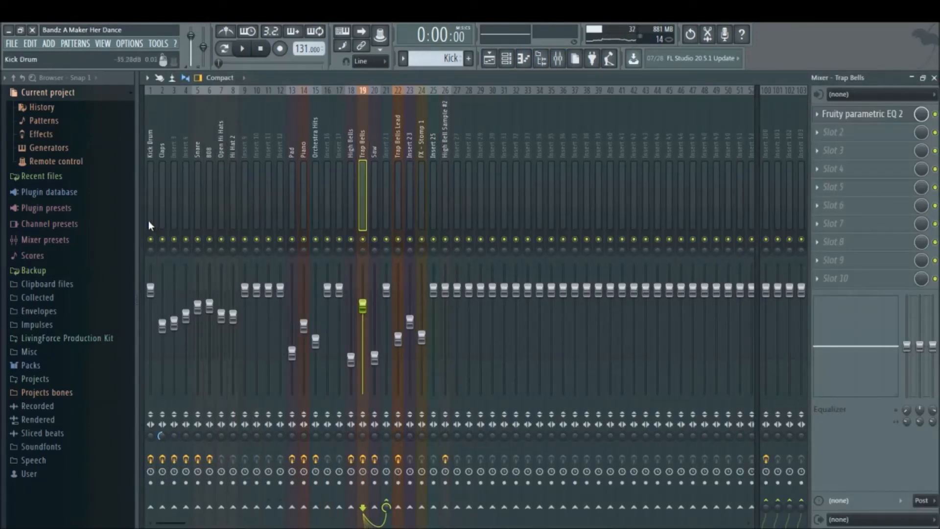
pyautogui.click(159, 178)
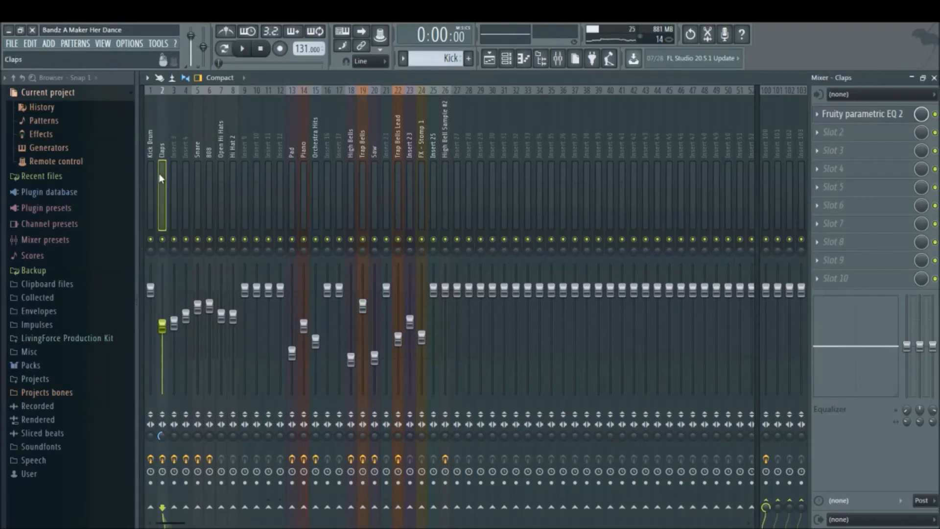
pyautogui.moveTo(143, 171); pyautogui.dragTo(159, 170)
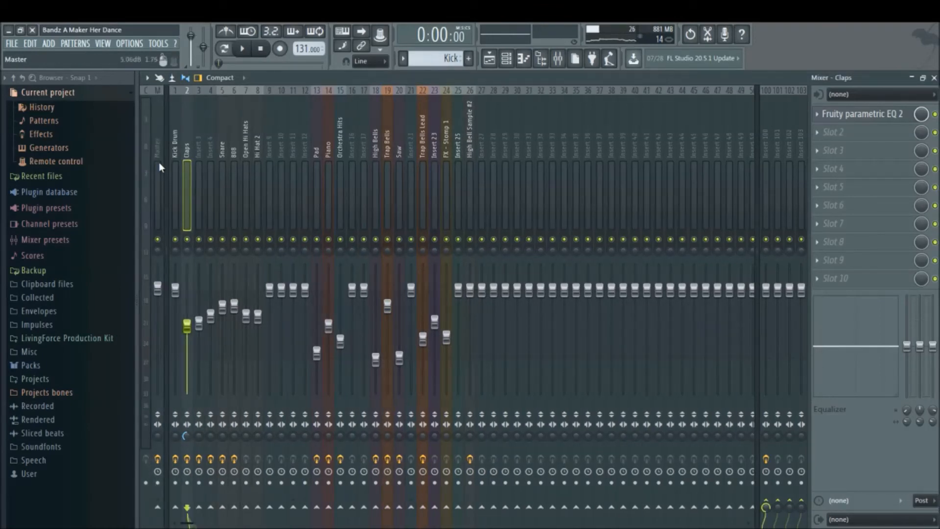
pyautogui.click(159, 162)
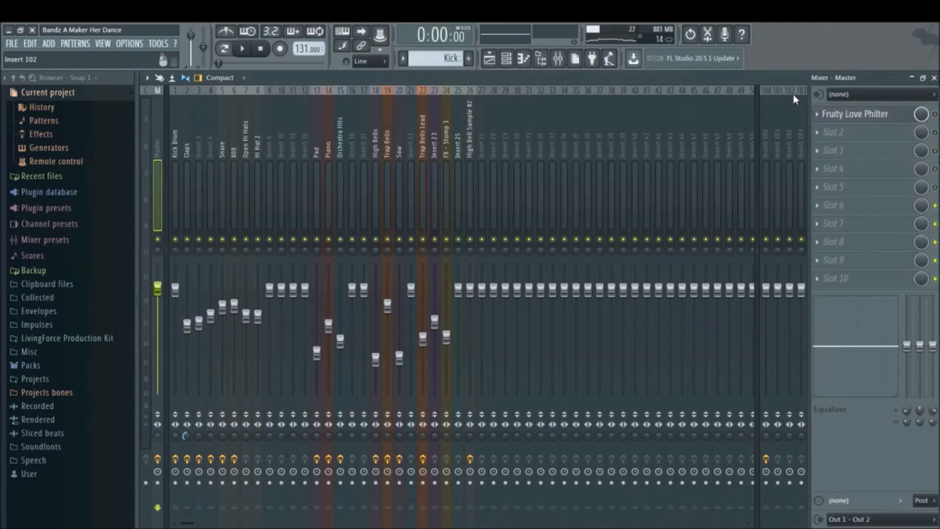
pyautogui.click(865, 117)
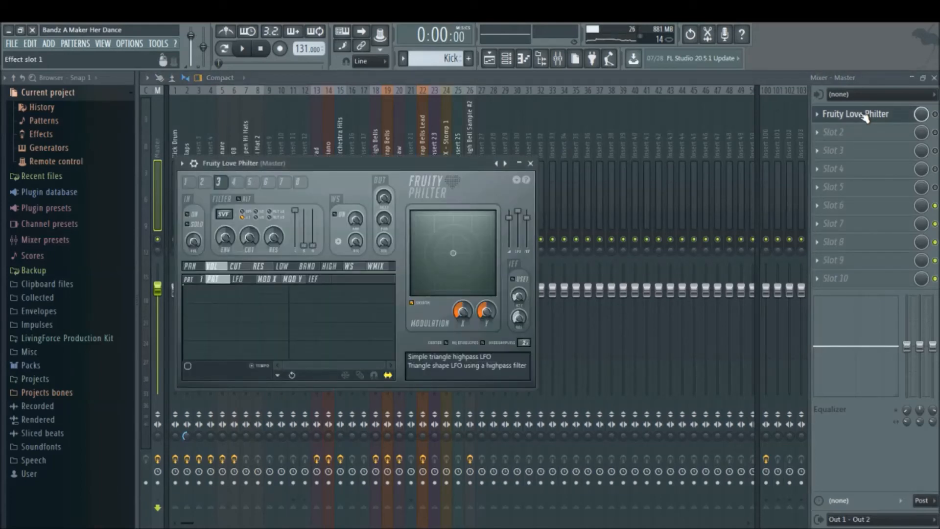
# Load the "Simple triangle lowpass LFO" preset in Fruity Love Philter on the Master track.
pyautogui.click(505, 163)
pyautogui.click(504, 163)
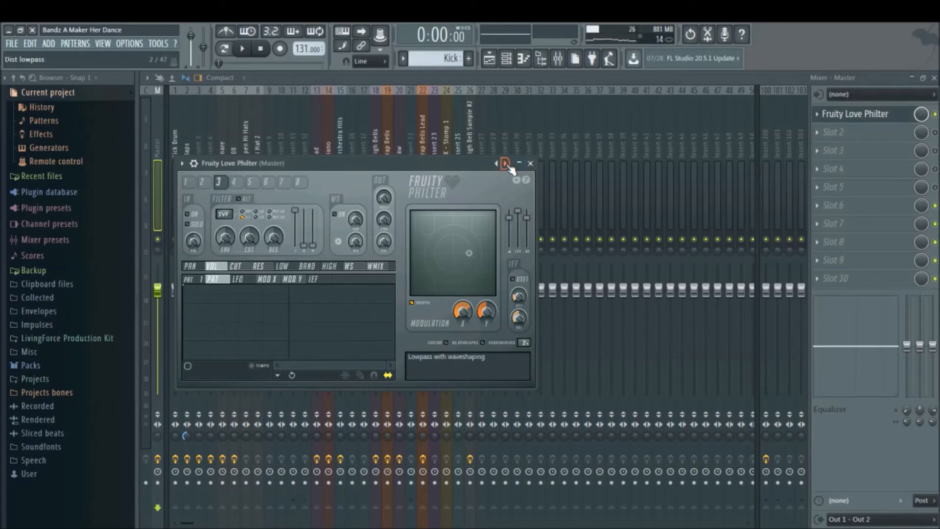
pyautogui.rightClick(507, 164)
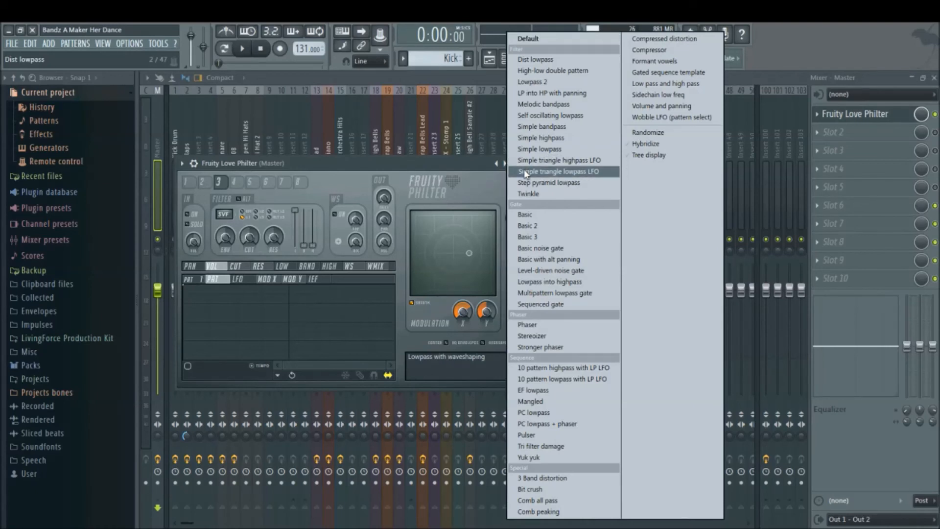
pyautogui.click(525, 171)
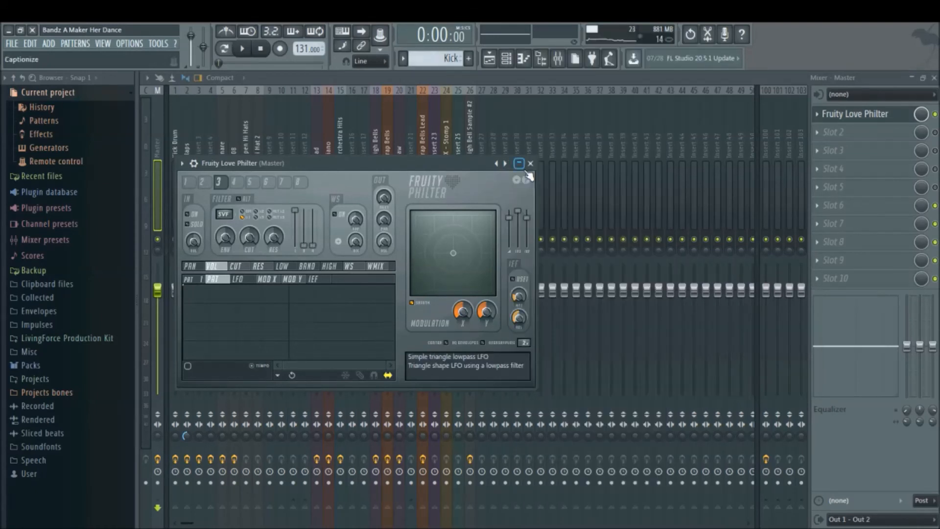
# Switch off the Fruity Love Philter slot on the Master track and return to the first tracks of the playlist.
pyautogui.click(935, 114)
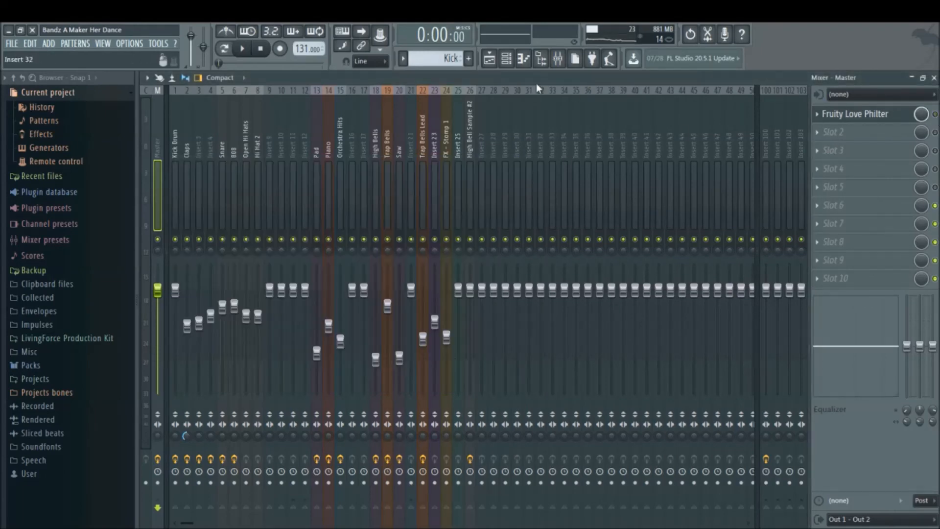
pyautogui.click(489, 59)
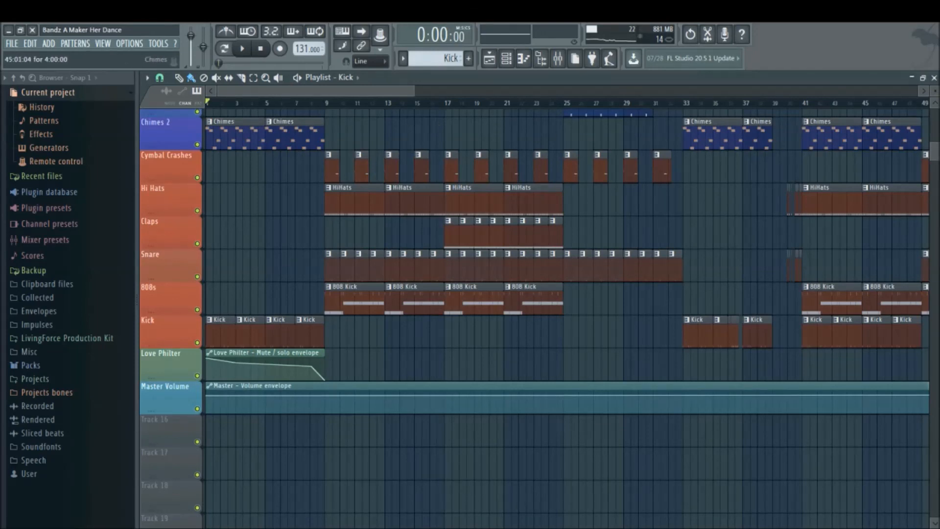
pyautogui.moveTo(931, 154); pyautogui.dragTo(933, 115)
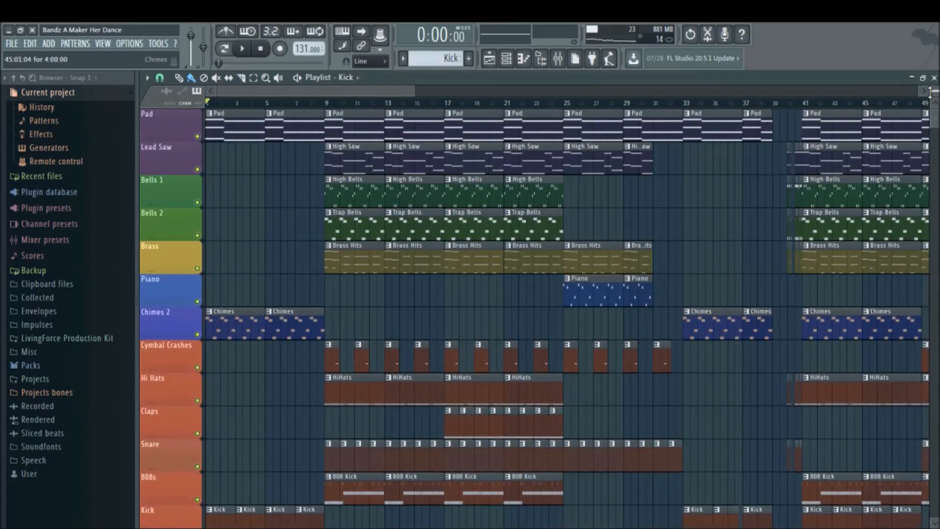